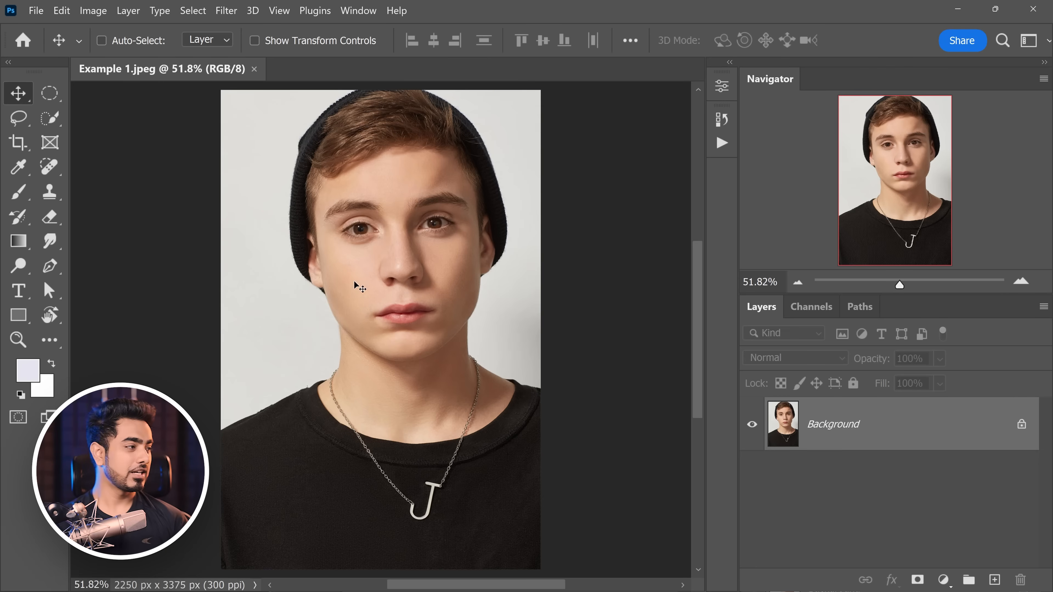
- Try to cover the right-hand chain at the shirt collar with the Clone Stamp at size 90, sampling the collar edge beside it
{"action": "left_click", "coordinate": [55, 170]}
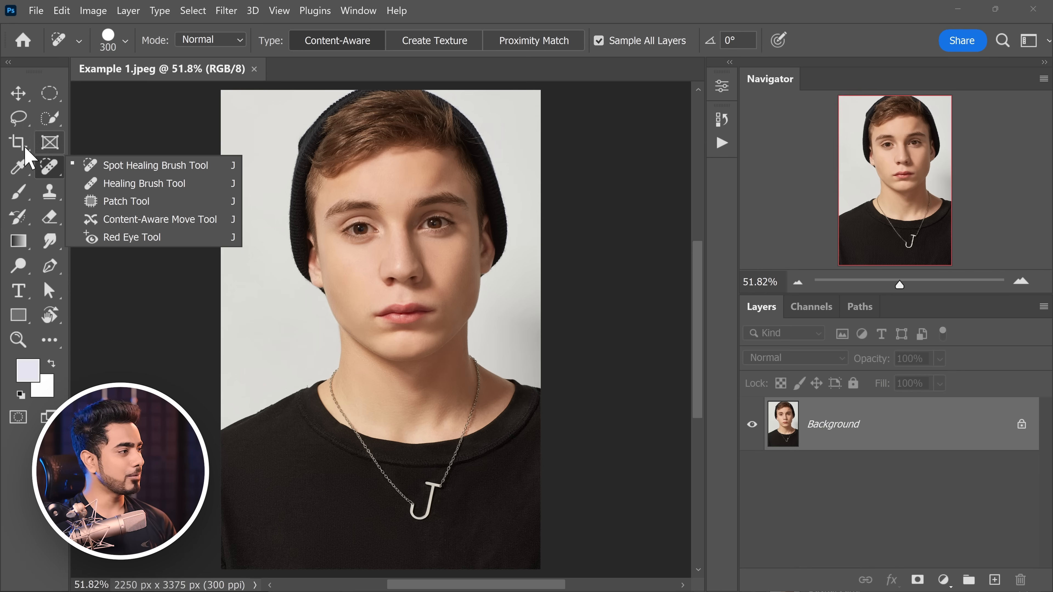
{"action": "left_click", "coordinate": [47, 199]}
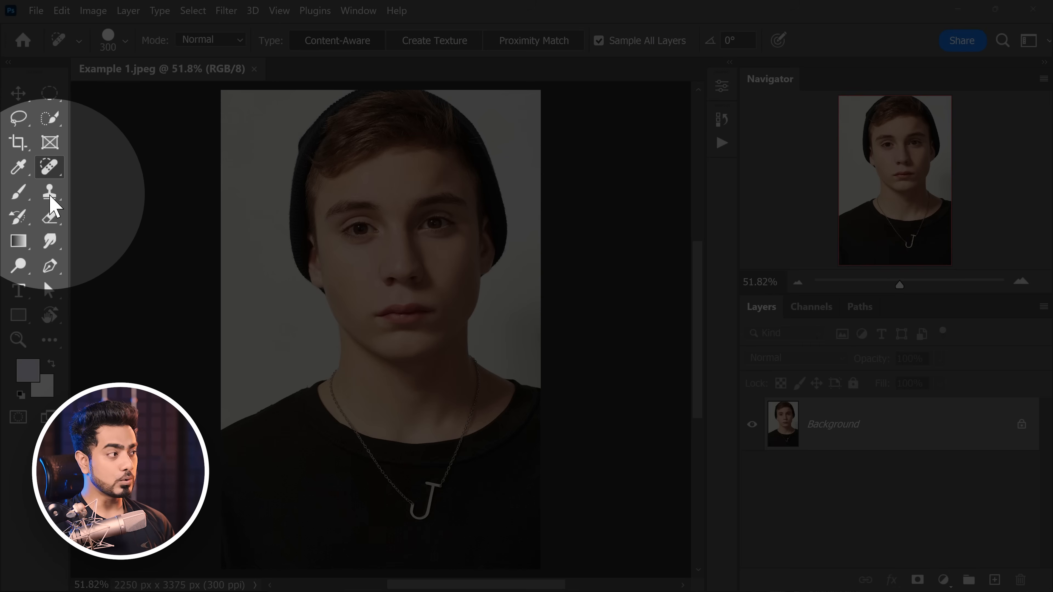
{"action": "left_click", "coordinate": [50, 195]}
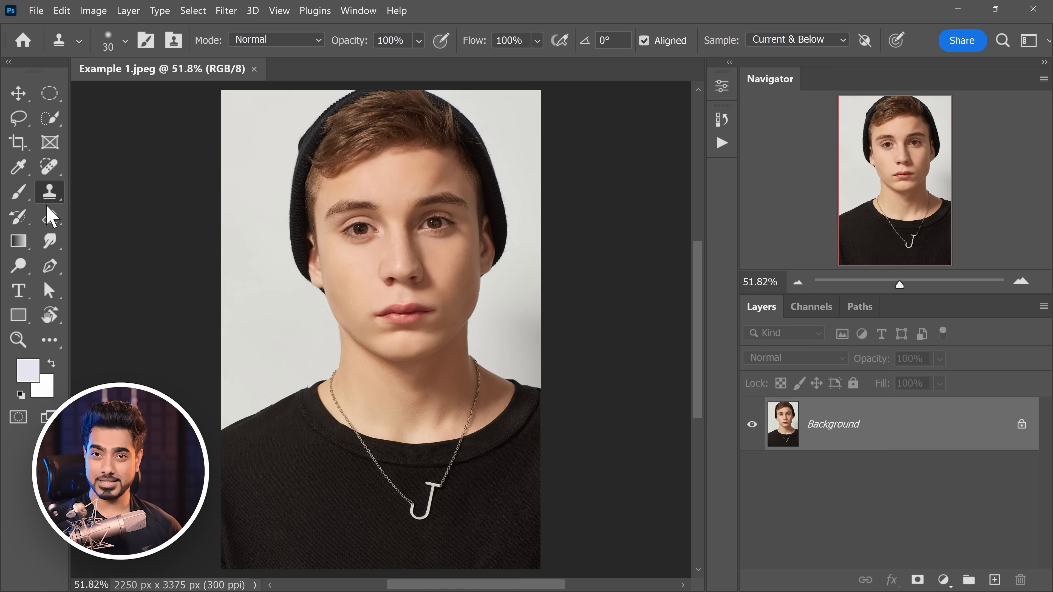
{"action": "left_click_drag", "start_coordinate": [463, 429], "coordinate": [511, 450]}
{"action": "left_click_drag", "start_coordinate": [495, 458], "coordinate": [454, 406]}
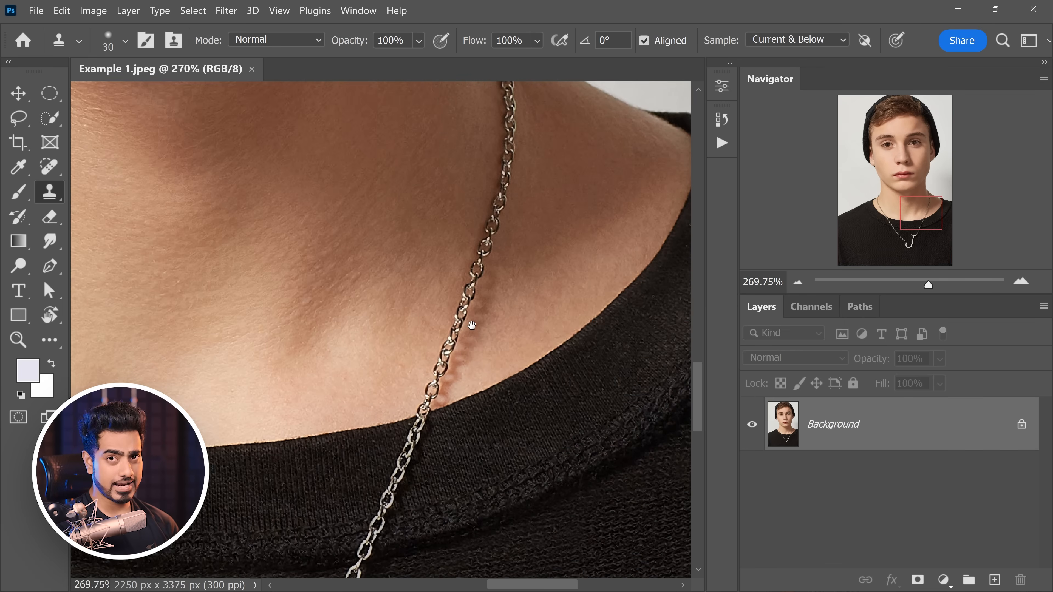
{"action": "left_click_drag", "start_coordinate": [471, 325], "coordinate": [401, 301]}
{"action": "key", "text": "bracketright"}
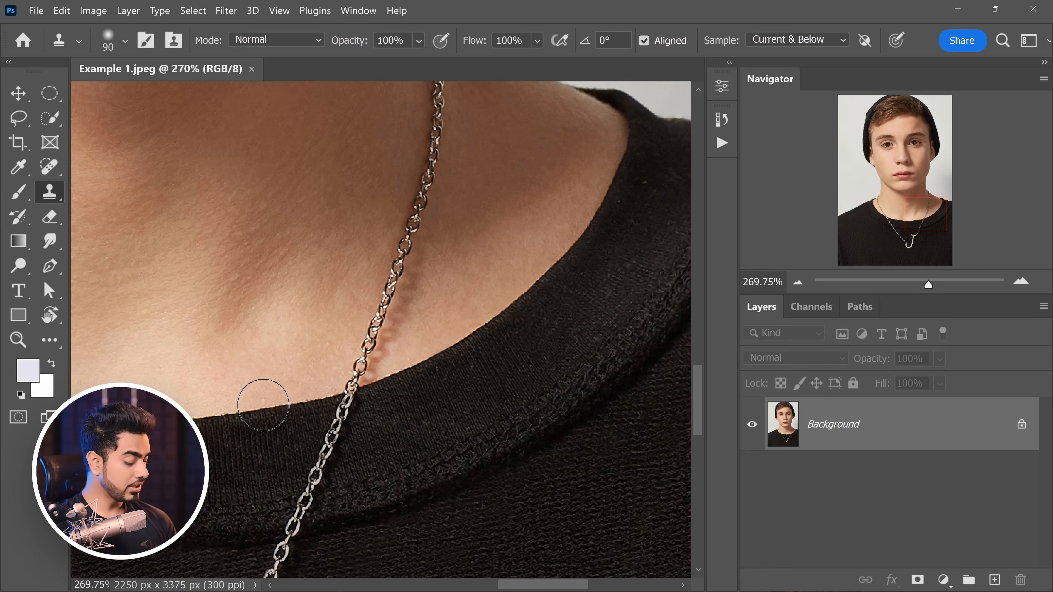
{"action": "left_click", "coordinate": [244, 411], "text": "alt"}
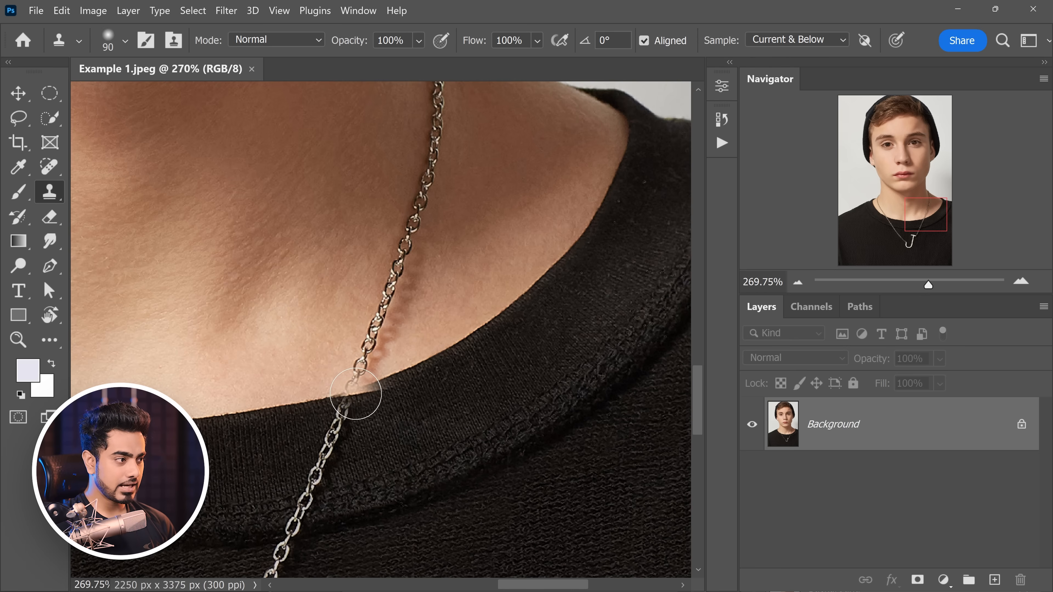
{"action": "mouse_move", "coordinate": [353, 390]}
{"action": "left_mouse_down"}
{"action": "mouse_move", "coordinate": [368, 375]}
{"action": "mouse_move", "coordinate": [393, 383]}
{"action": "mouse_move", "coordinate": [307, 391]}
{"action": "mouse_move", "coordinate": [345, 399]}
{"action": "left_mouse_up"}
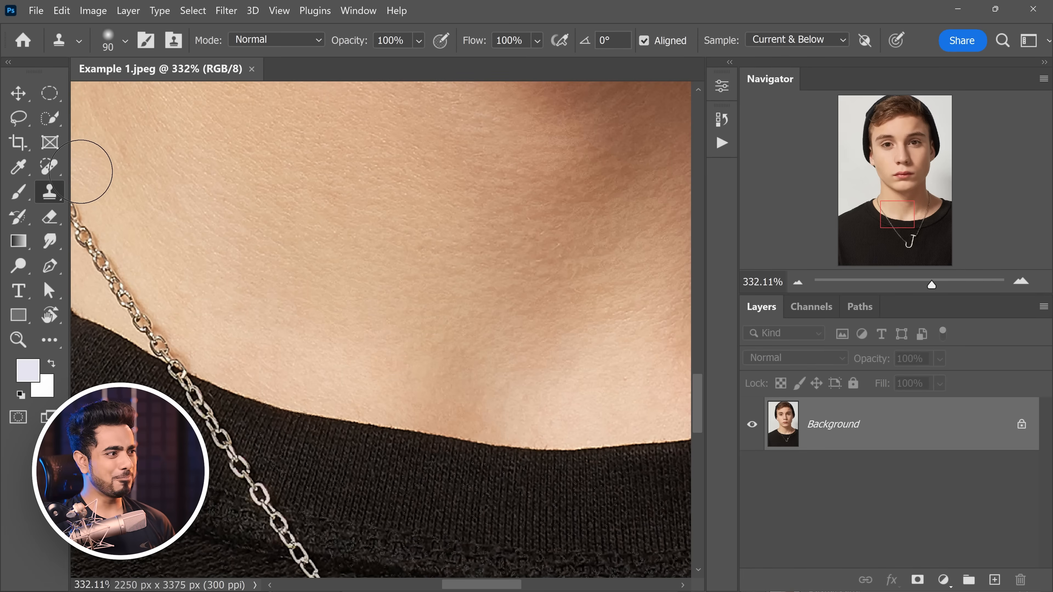
- Try to heal the right-hand chain where it crosses the collar with the Spot Healing Brush, Content-Aware, at size 70
{"action": "left_click", "coordinate": [49, 166]}
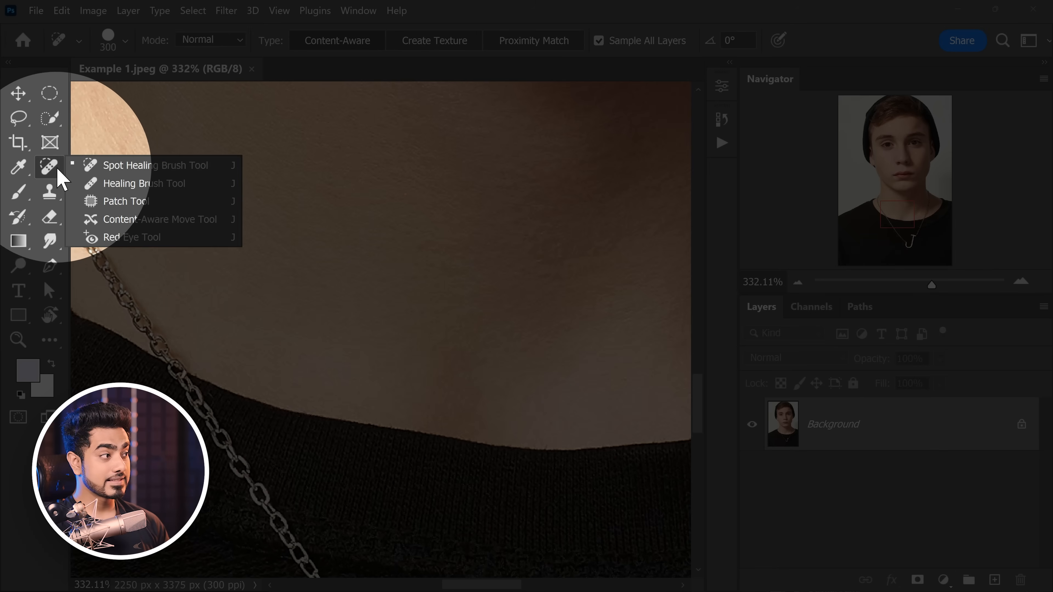
{"action": "left_click", "coordinate": [99, 169]}
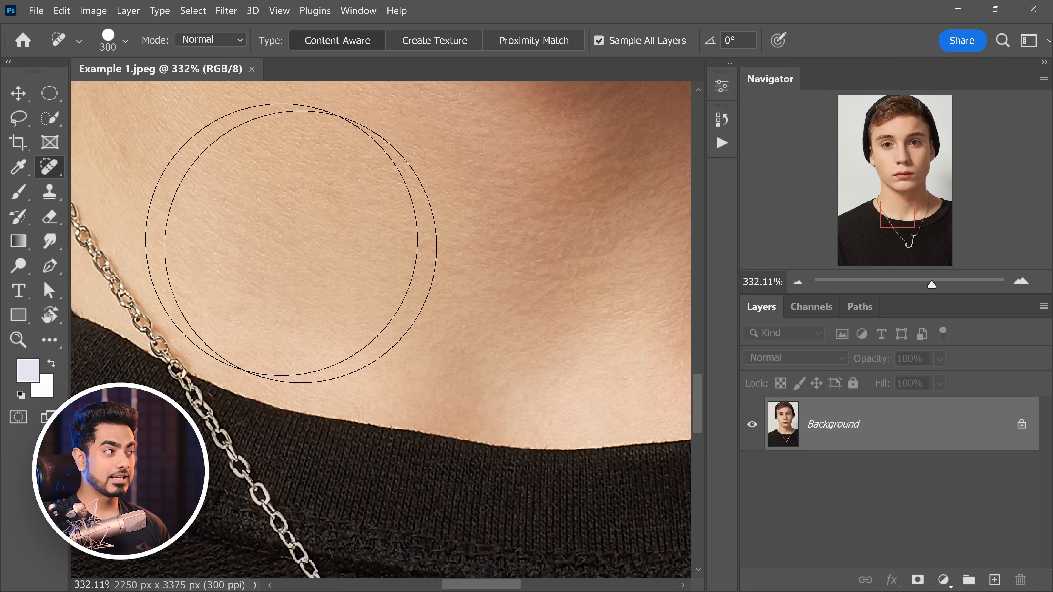
{"action": "left_click_drag", "start_coordinate": [394, 344], "coordinate": [166, 309]}
{"action": "key", "text": "bracketleft"}
{"action": "key", "text": "bracketleft"}
{"action": "key", "text": "bracketleft"}
{"action": "key", "text": "bracketleft"}
{"action": "key", "text": "bracketleft"}
{"action": "key", "text": "bracketleft"}
{"action": "key", "text": "bracketleft"}
{"action": "key", "text": "bracketleft"}
{"action": "key", "text": "bracketleft"}
{"action": "key", "text": "bracketleft"}
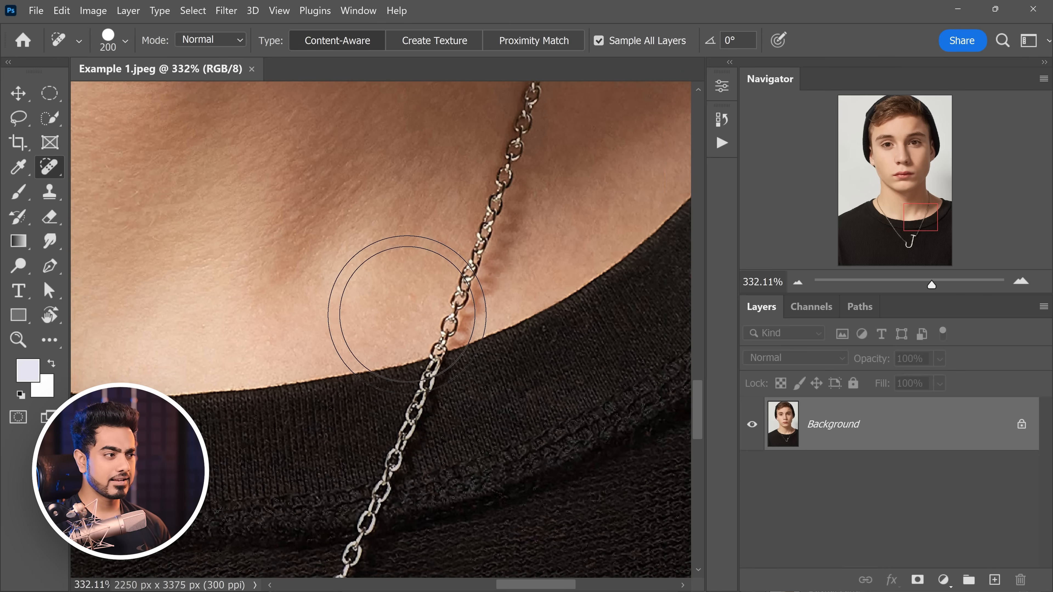
{"action": "left_click_drag", "start_coordinate": [503, 210], "coordinate": [380, 472]}
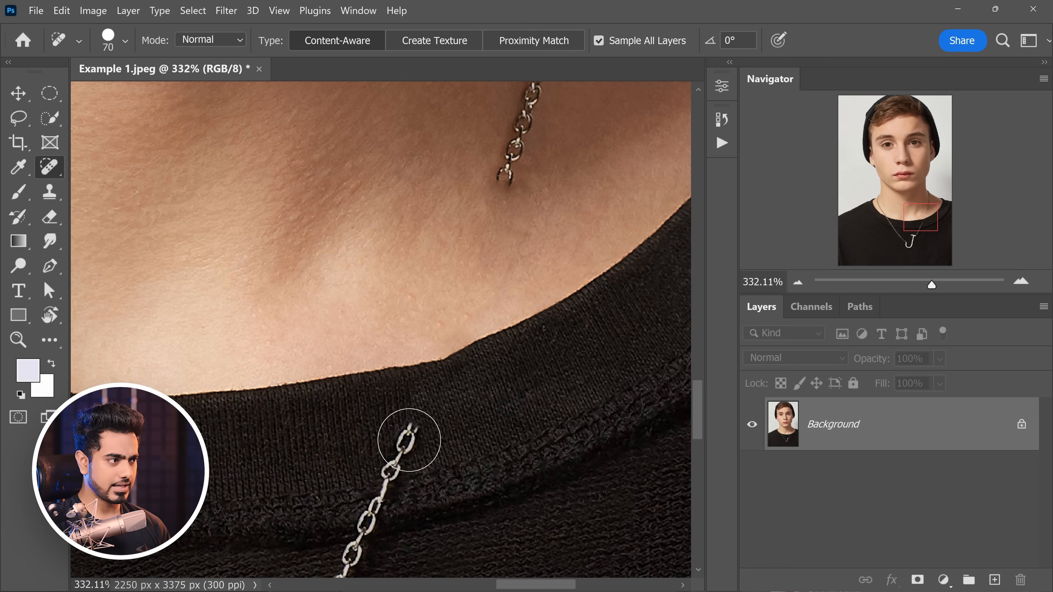
{"action": "mouse_move", "coordinate": [428, 367]}
{"action": "left_mouse_down"}
{"action": "mouse_move", "coordinate": [448, 356]}
{"action": "mouse_move", "coordinate": [422, 347]}
{"action": "left_mouse_up"}
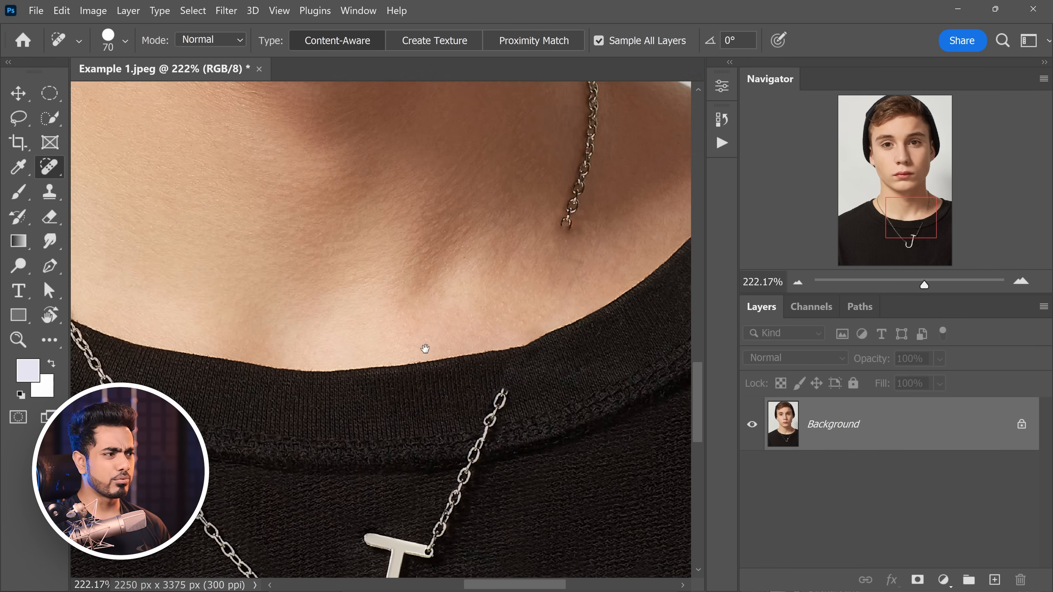
- Try to heal the chain at the right neck-shoulder edge and at the left collar crossing with the Spot Healing Brush at size 45
{"action": "scroll", "coordinate": [329, 275], "scroll_direction": "up", "scroll_amount": 3}
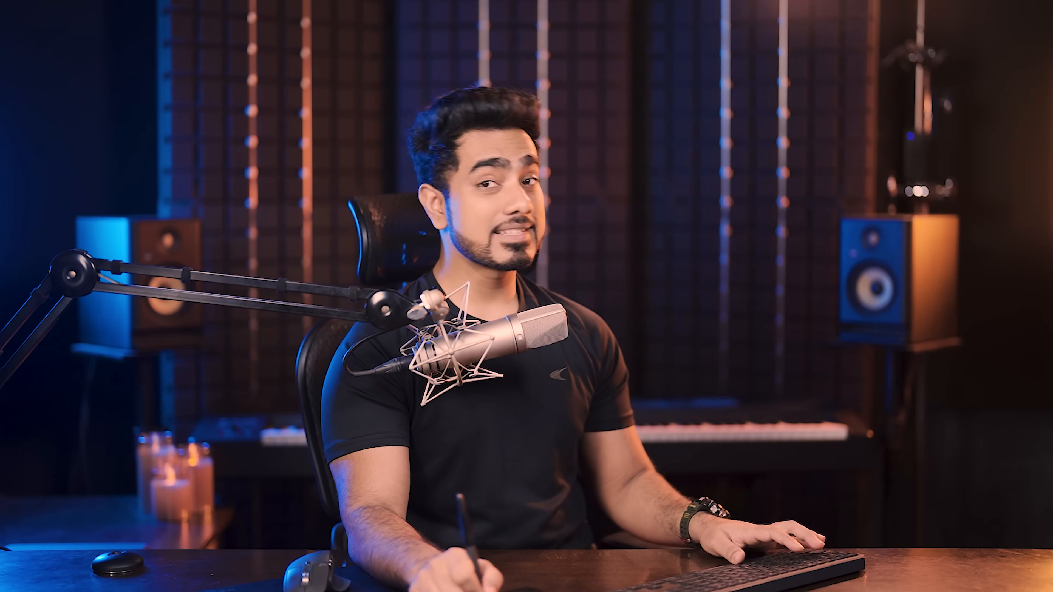
{"action": "mouse_move", "coordinate": [393, 219]}
{"action": "left_mouse_down"}
{"action": "mouse_move", "coordinate": [449, 273]}
{"action": "mouse_move", "coordinate": [473, 452]}
{"action": "left_mouse_up"}
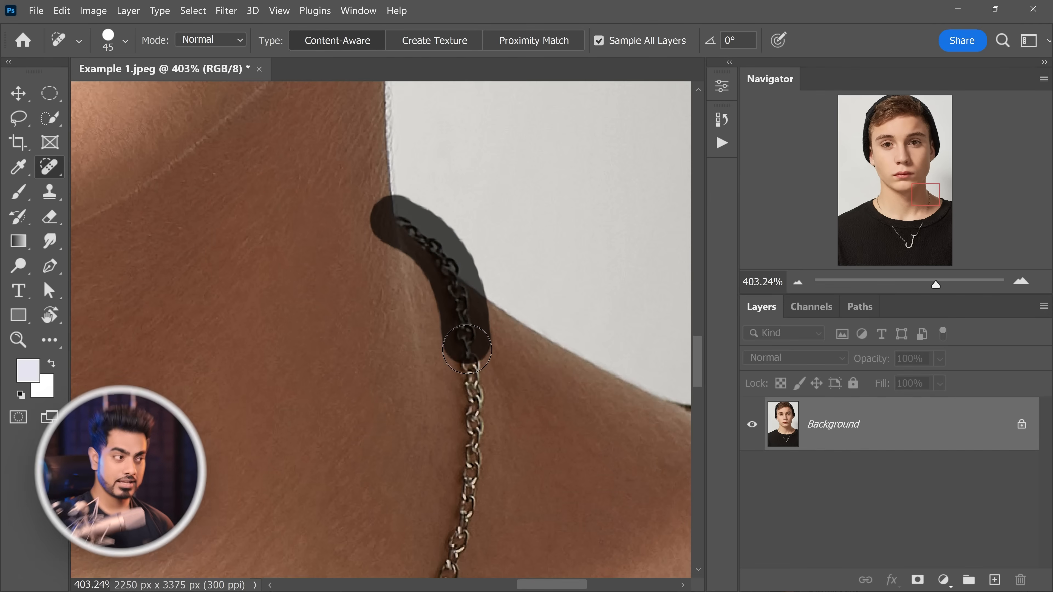
{"action": "left_click_drag", "start_coordinate": [422, 238], "coordinate": [401, 318]}
{"action": "left_click_drag", "start_coordinate": [401, 314], "coordinate": [417, 310]}
{"action": "left_click_drag", "start_coordinate": [472, 330], "coordinate": [419, 352]}
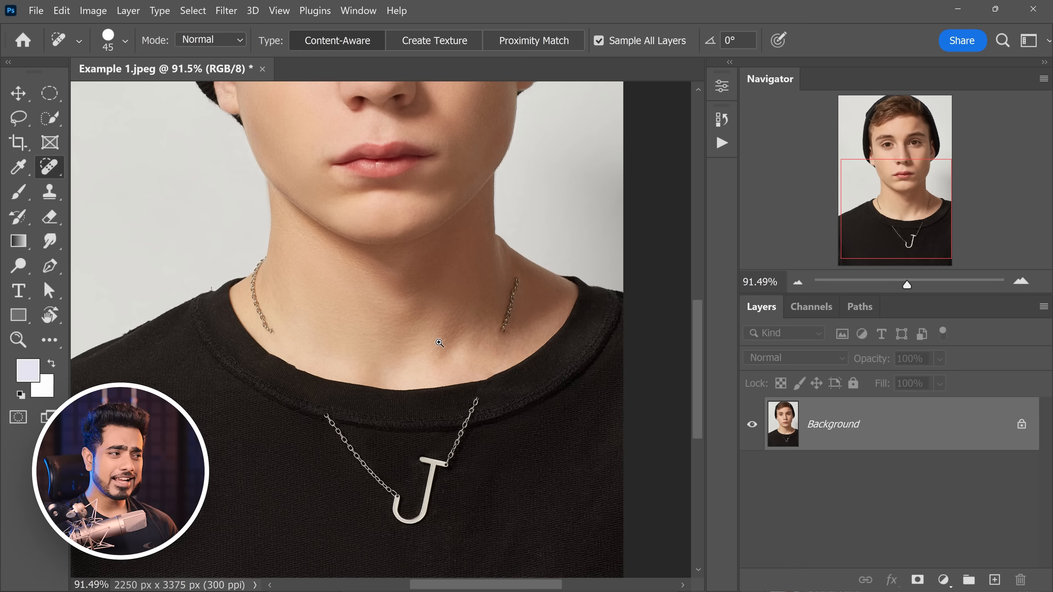
{"action": "scroll", "coordinate": [446, 351], "scroll_direction": "up", "scroll_amount": 1}
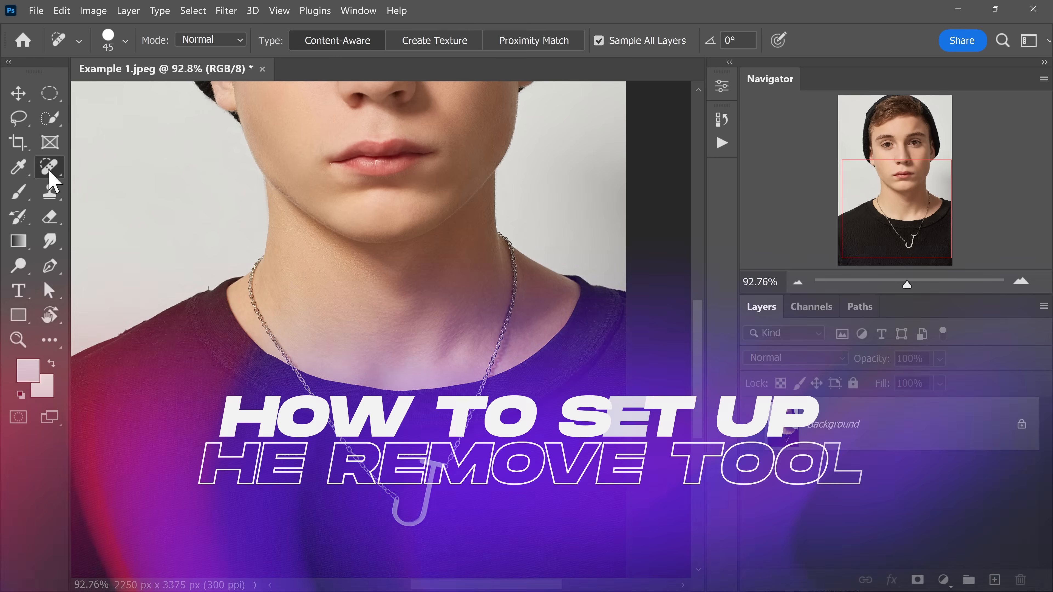
- Check the installed program version and which tools the healing brush group contains
{"action": "left_click", "coordinate": [49, 171]}
{"action": "left_click", "coordinate": [48, 171]}
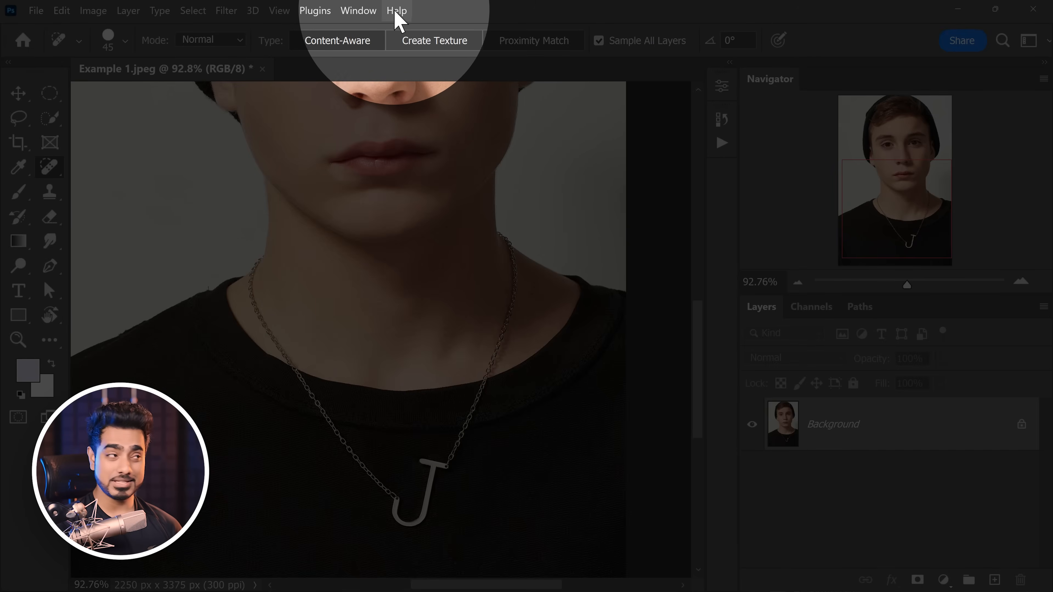
{"action": "left_click", "coordinate": [398, 11]}
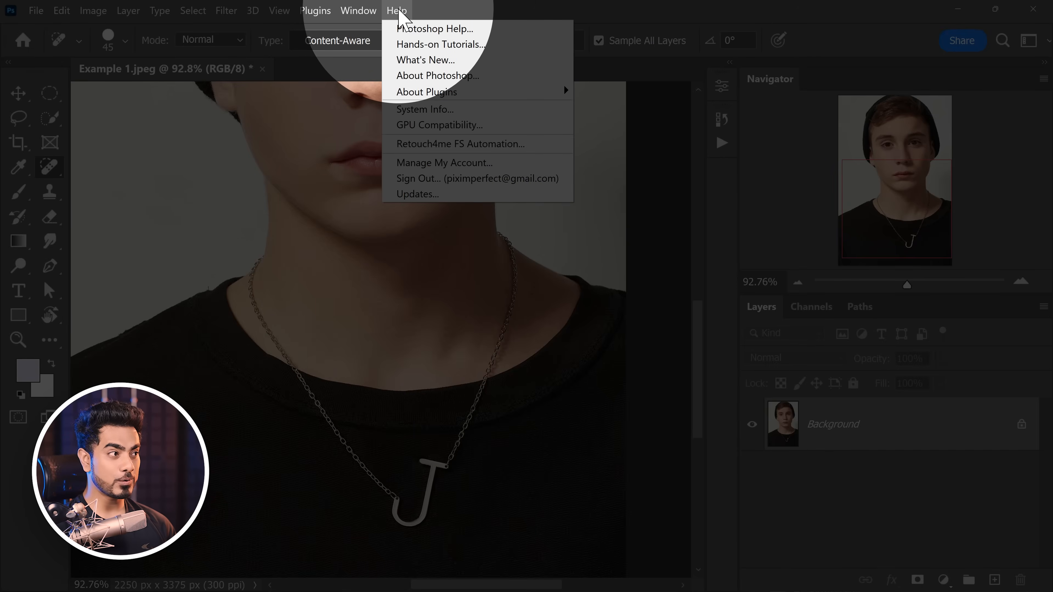
{"action": "left_click", "coordinate": [431, 75]}
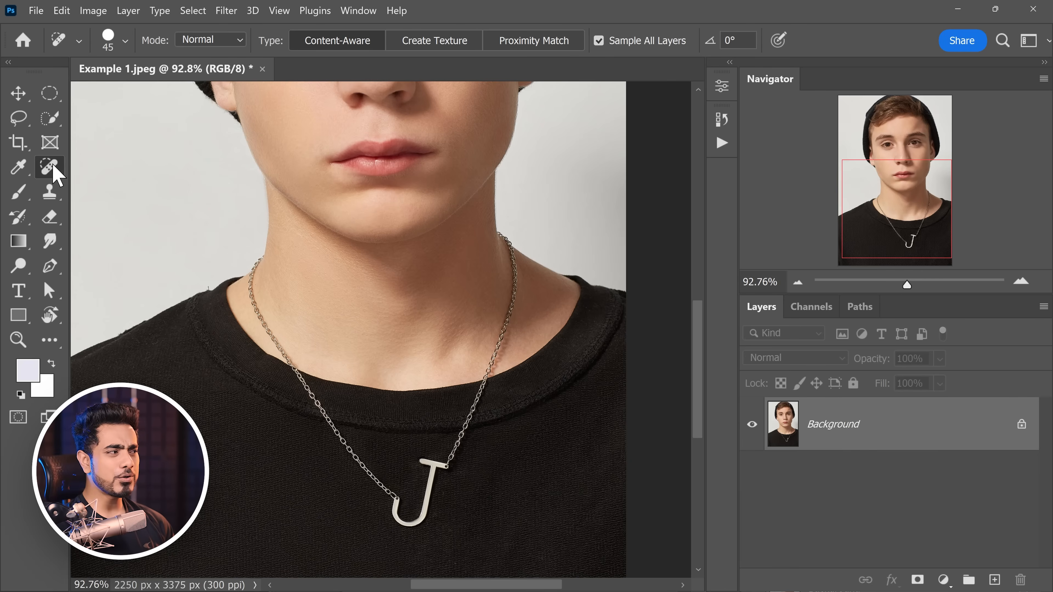
{"action": "right_click", "coordinate": [50, 170]}
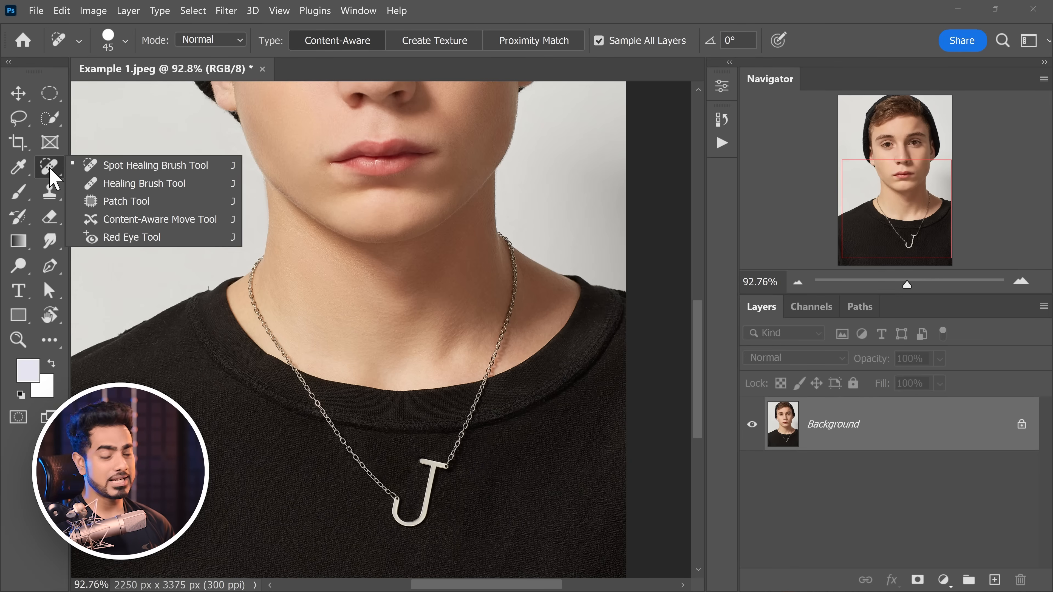
{"action": "left_click", "coordinate": [50, 174]}
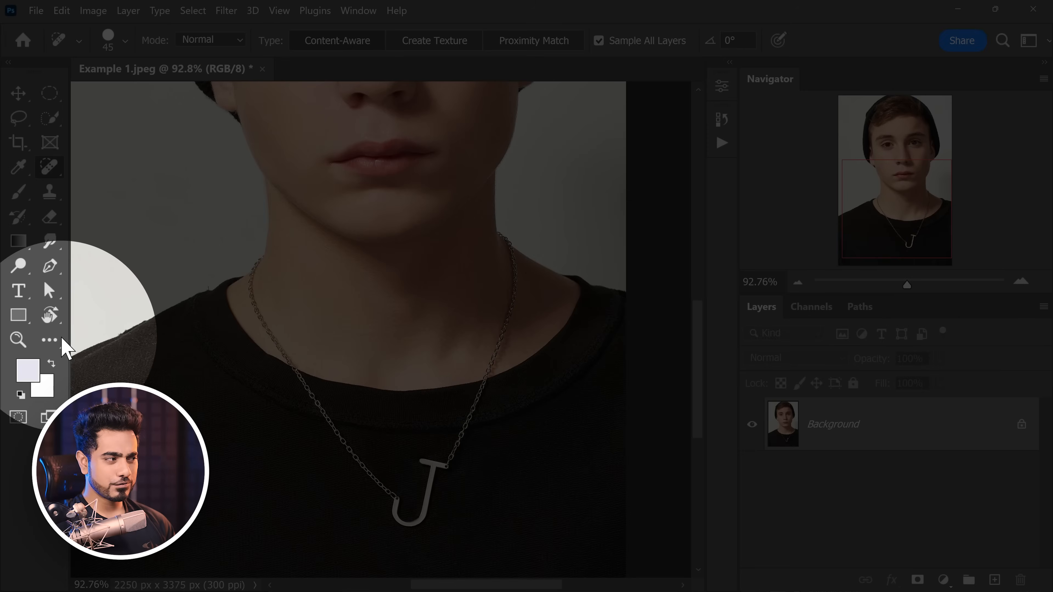
- Customize the toolbar by moving the Remove Tool from the extra tools into the healing group above the Spot Healing Brush Tool
{"action": "left_click", "coordinate": [62, 337]}
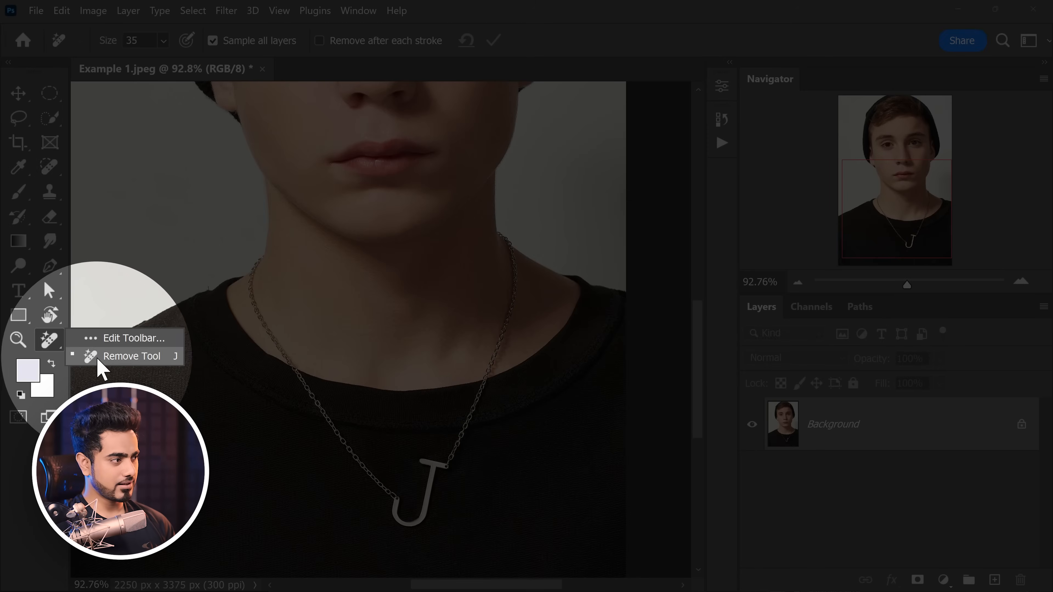
{"action": "left_click", "coordinate": [111, 359]}
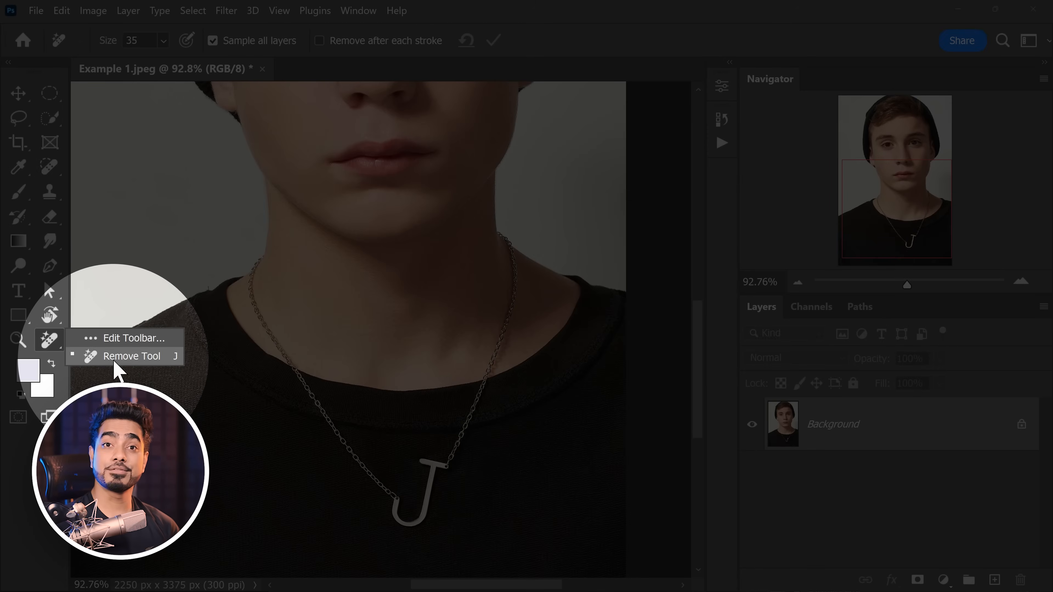
{"action": "left_click", "coordinate": [126, 338]}
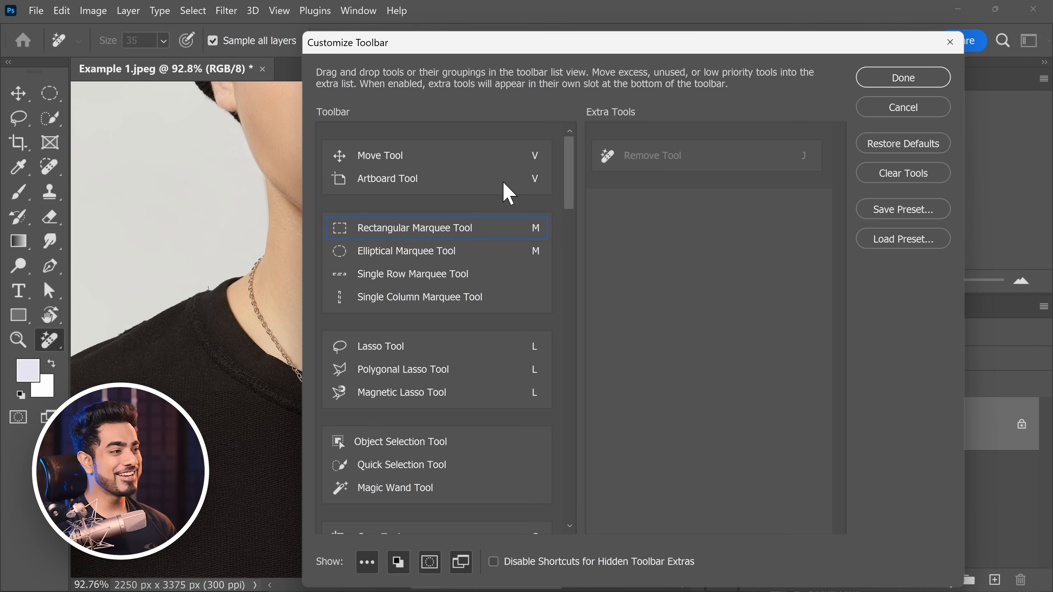
{"action": "mouse_move", "coordinate": [570, 171]}
{"action": "left_mouse_down"}
{"action": "mouse_move", "coordinate": [556, 324]}
{"action": "mouse_move", "coordinate": [559, 154]}
{"action": "left_mouse_up"}
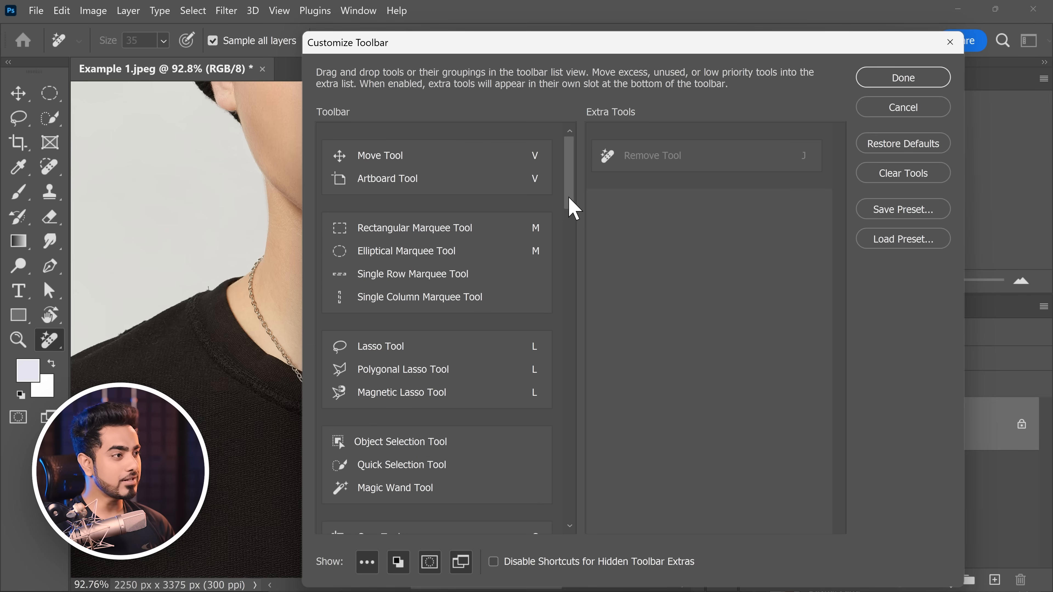
{"action": "left_click_drag", "start_coordinate": [568, 199], "coordinate": [566, 317]}
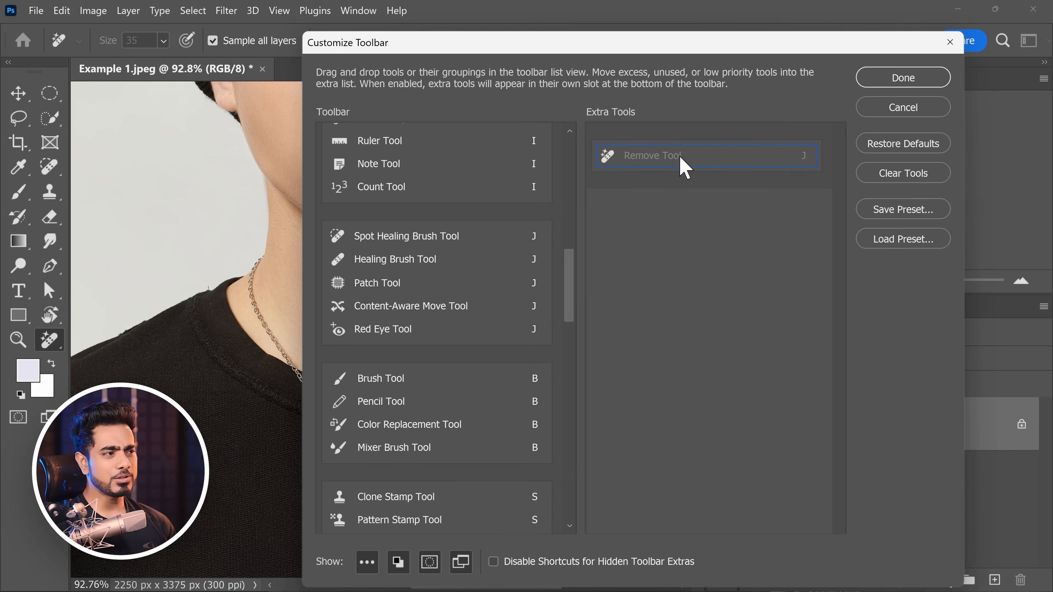
{"action": "mouse_move", "coordinate": [680, 159]}
{"action": "left_mouse_down"}
{"action": "mouse_move", "coordinate": [477, 181]}
{"action": "mouse_move", "coordinate": [477, 202]}
{"action": "mouse_move", "coordinate": [497, 216]}
{"action": "mouse_move", "coordinate": [415, 233]}
{"action": "left_mouse_up"}
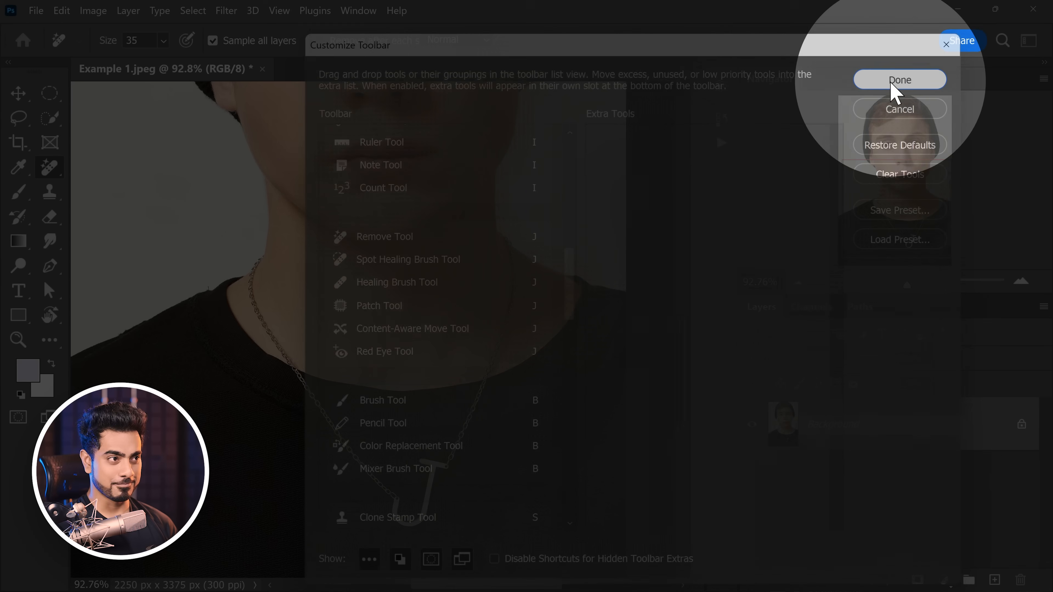
{"action": "left_click", "coordinate": [888, 83]}
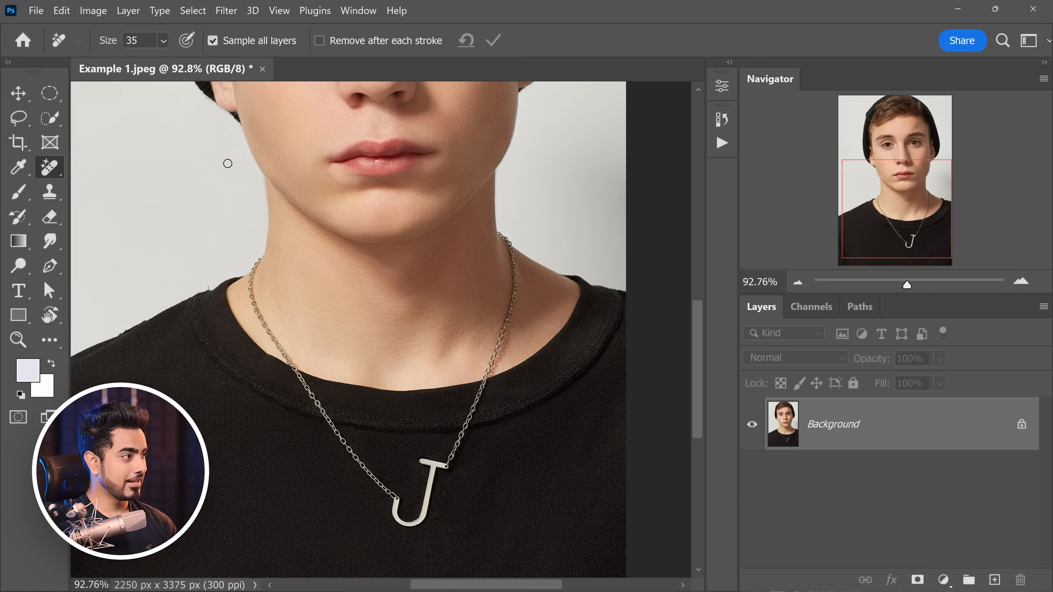
- Activate the Remove Tool from the healing group and add a new empty layer above the Background
{"action": "right_click", "coordinate": [50, 173]}
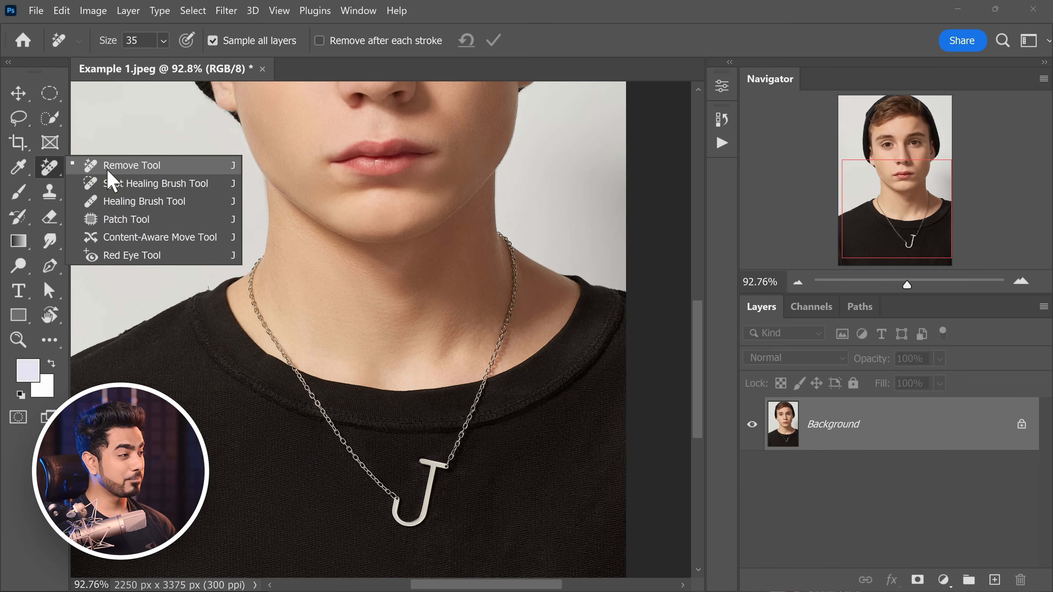
{"action": "left_click", "coordinate": [124, 166]}
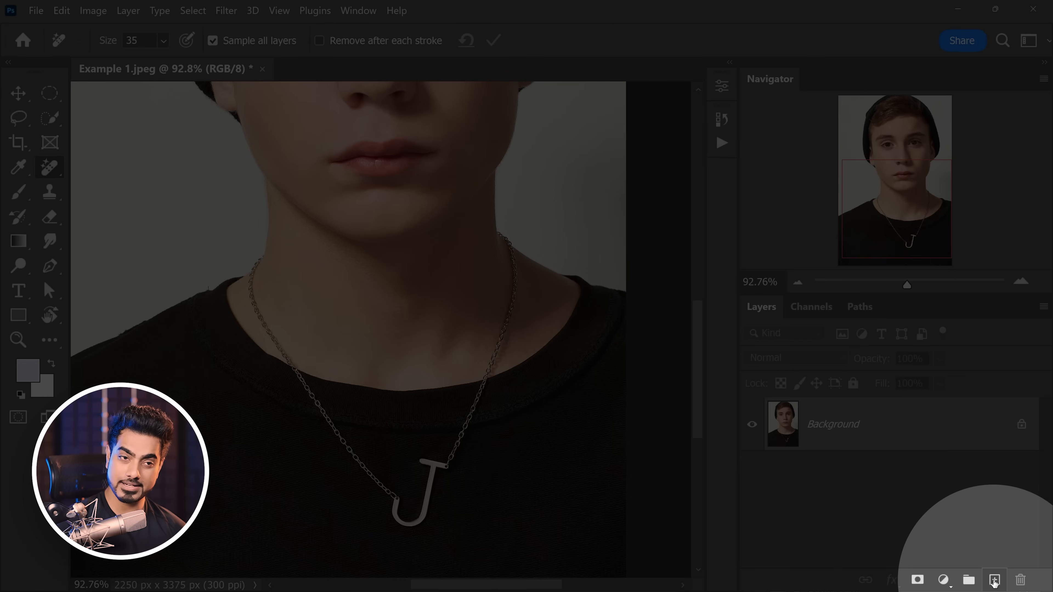
{"action": "left_click", "coordinate": [995, 580]}
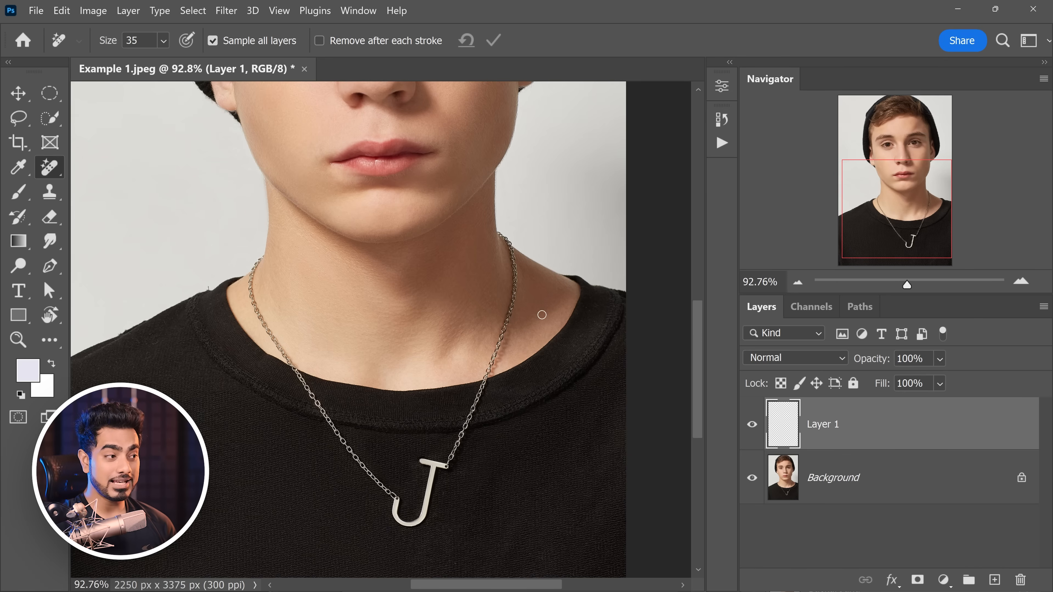
- Remove the right-hand chain section crossing the collar with the Remove Tool at size 70, enabling Remove after each stroke
{"action": "mouse_move", "coordinate": [497, 347]}
{"action": "left_mouse_down"}
{"action": "mouse_move", "coordinate": [526, 350]}
{"action": "mouse_move", "coordinate": [468, 352]}
{"action": "mouse_move", "coordinate": [479, 330]}
{"action": "left_mouse_up"}
{"action": "key", "text": "bracketright"}
{"action": "key", "text": "bracketright"}
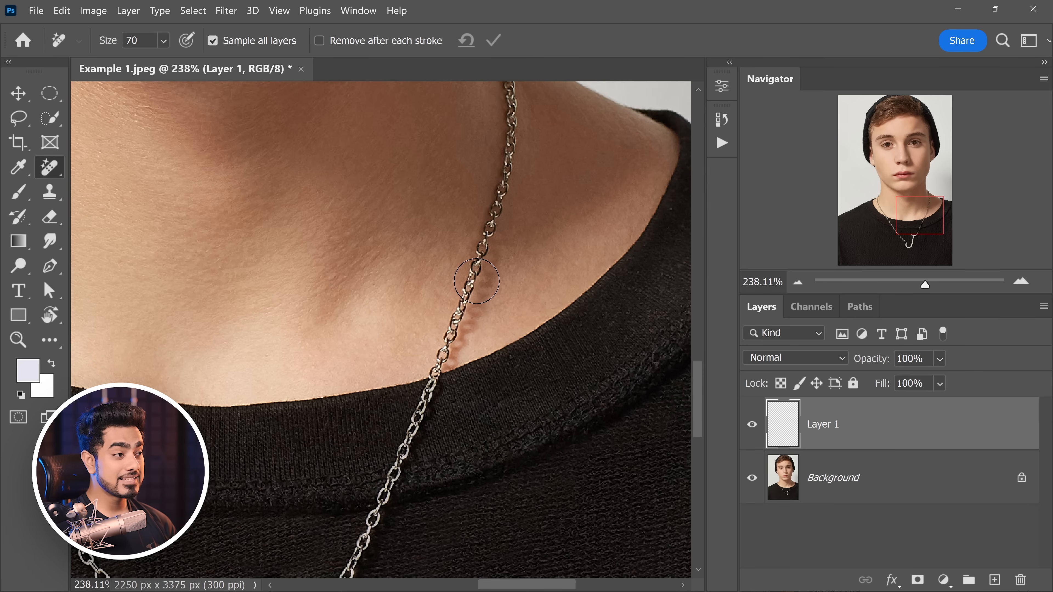
{"action": "left_click_drag", "start_coordinate": [476, 281], "coordinate": [405, 448]}
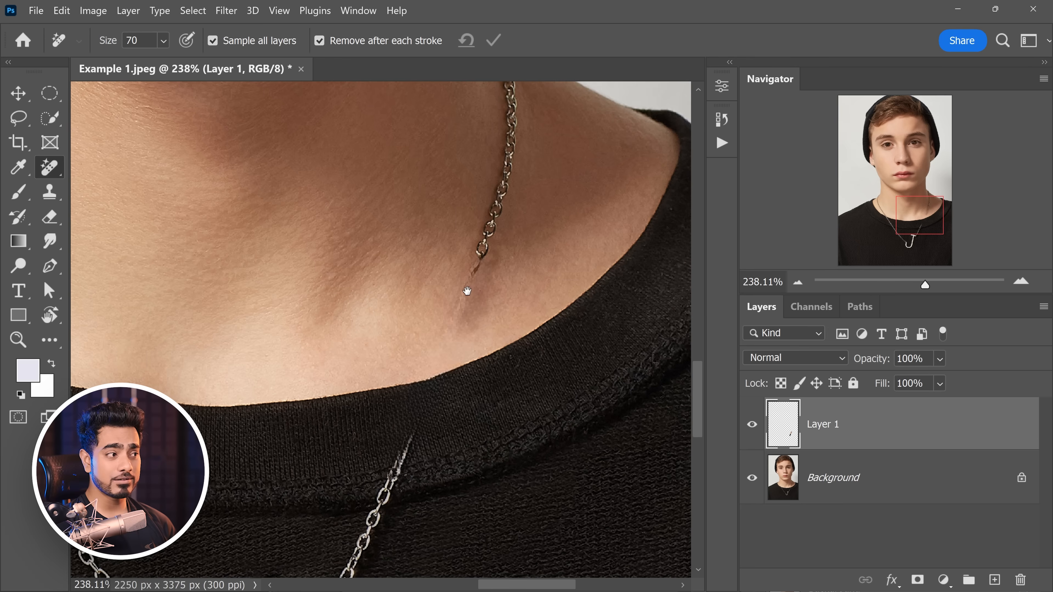
- Remove the left-hand chain section crossing the skin and collar with the Remove Tool at size 60
{"action": "left_click_drag", "start_coordinate": [299, 293], "coordinate": [373, 303]}
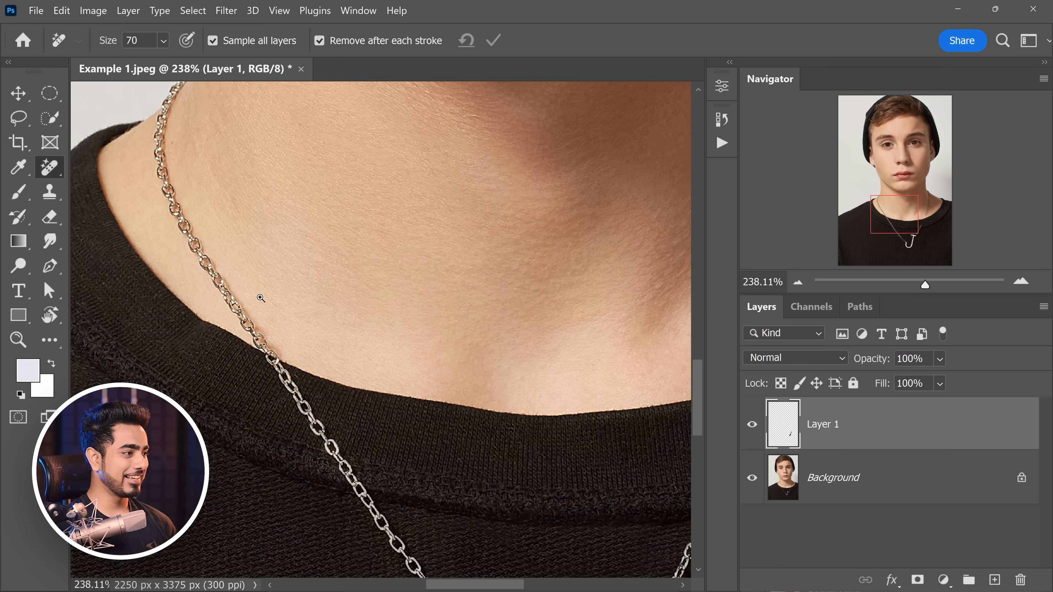
{"action": "scroll", "coordinate": [264, 291], "scroll_direction": "up", "scroll_amount": 2}
{"action": "left_click_drag", "start_coordinate": [264, 290], "coordinate": [316, 300]}
{"action": "key", "text": "bracketleft"}
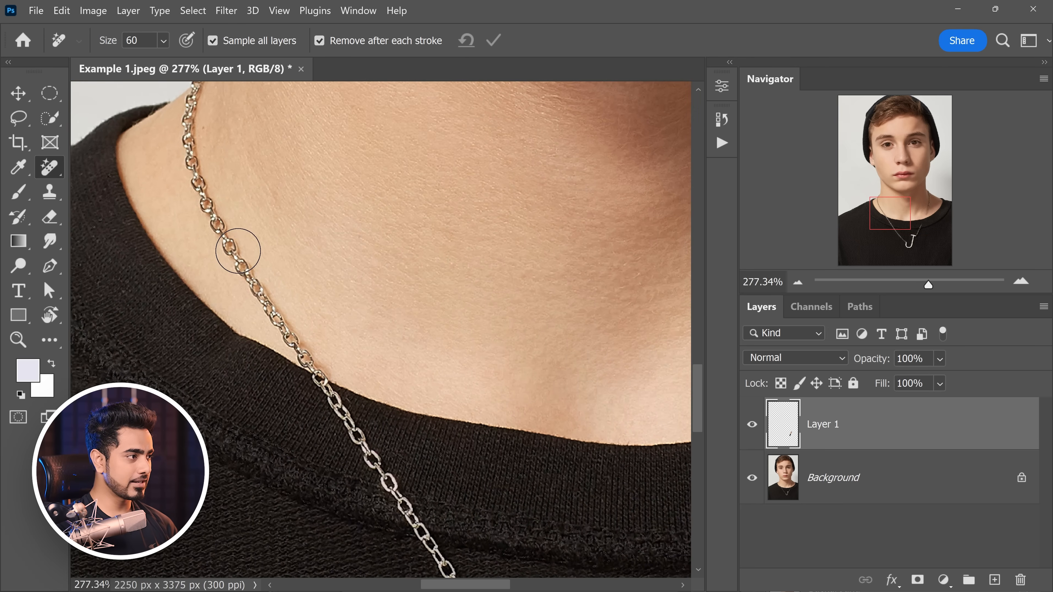
{"action": "mouse_move", "coordinate": [244, 256]}
{"action": "left_mouse_down"}
{"action": "mouse_move", "coordinate": [213, 187]}
{"action": "mouse_move", "coordinate": [327, 366]}
{"action": "mouse_move", "coordinate": [461, 544]}
{"action": "mouse_move", "coordinate": [446, 522]}
{"action": "left_mouse_up"}
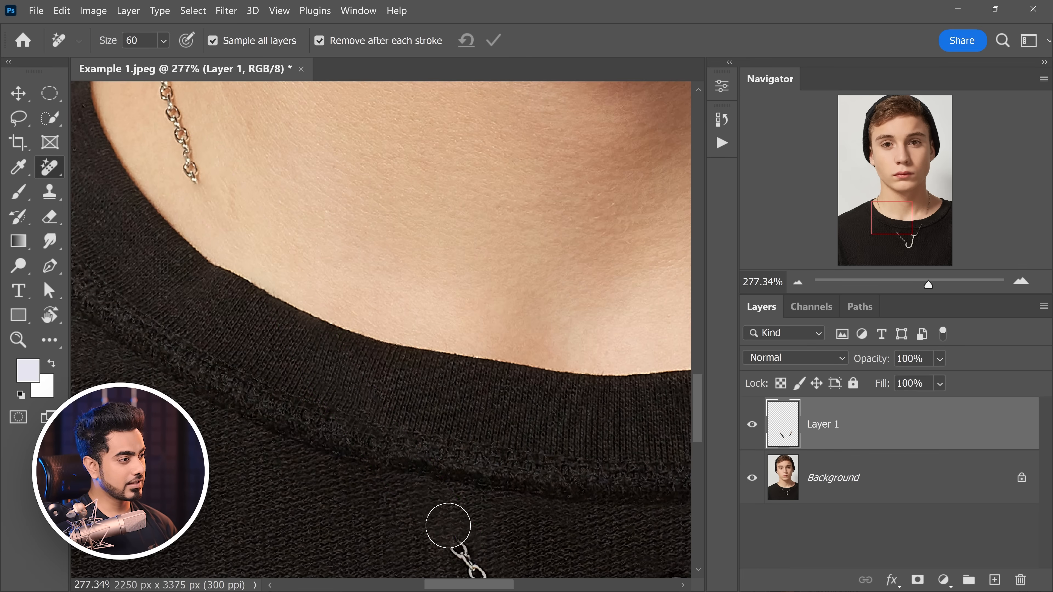
- Remove the chain along the right side of the neck, from the shoulder edge downward, with the Remove Tool at size 50
{"action": "scroll", "coordinate": [298, 284], "scroll_direction": "up", "scroll_amount": 3}
{"action": "scroll", "coordinate": [297, 284], "scroll_direction": "down", "scroll_amount": 5}
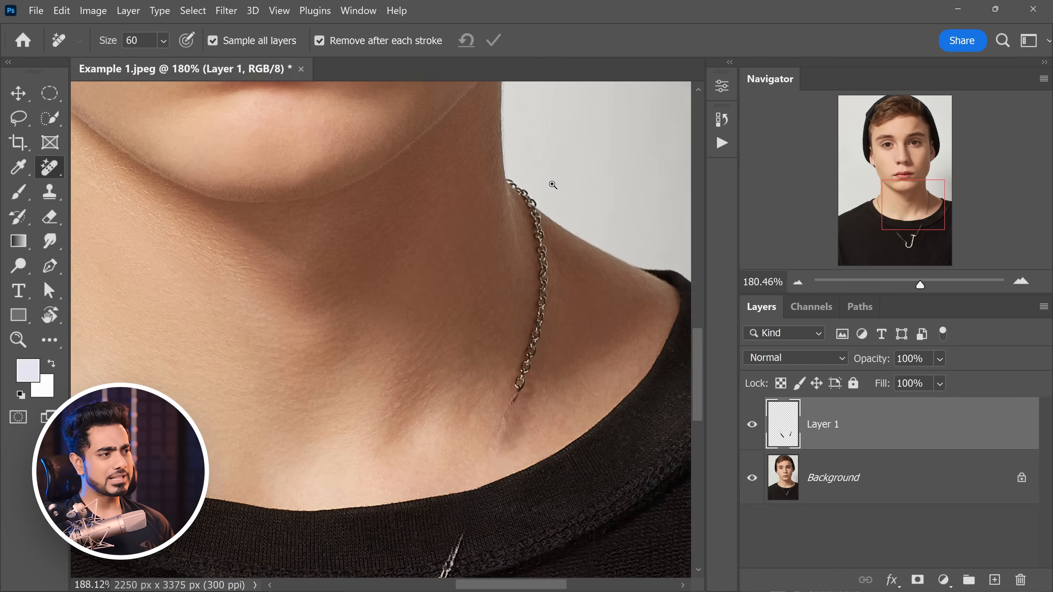
{"action": "mouse_move", "coordinate": [552, 185]}
{"action": "left_mouse_down"}
{"action": "mouse_move", "coordinate": [565, 190]}
{"action": "mouse_move", "coordinate": [498, 183]}
{"action": "left_mouse_up"}
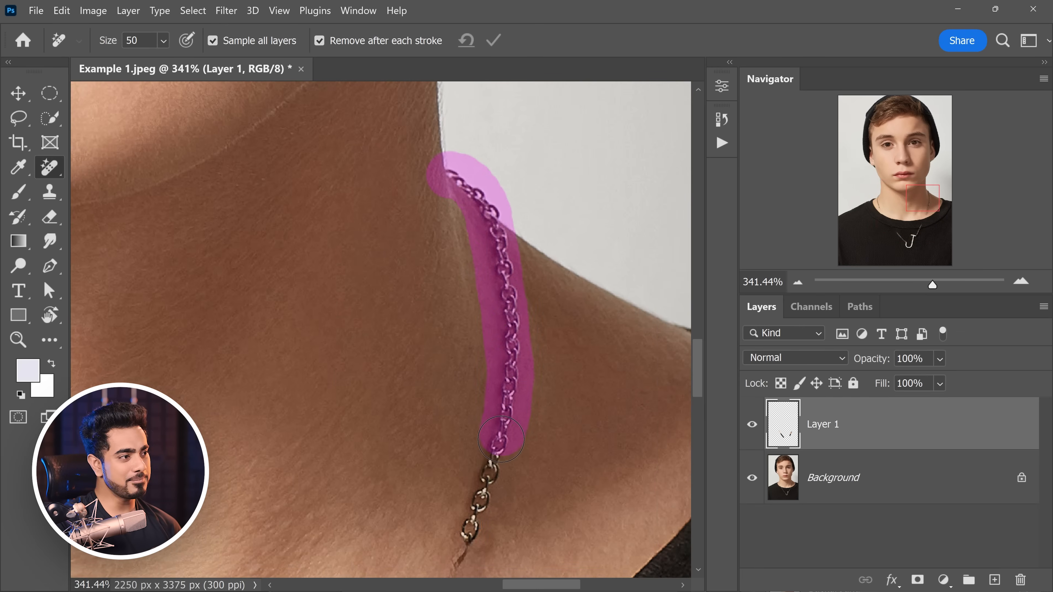
{"action": "left_click_drag", "start_coordinate": [501, 439], "coordinate": [502, 440]}
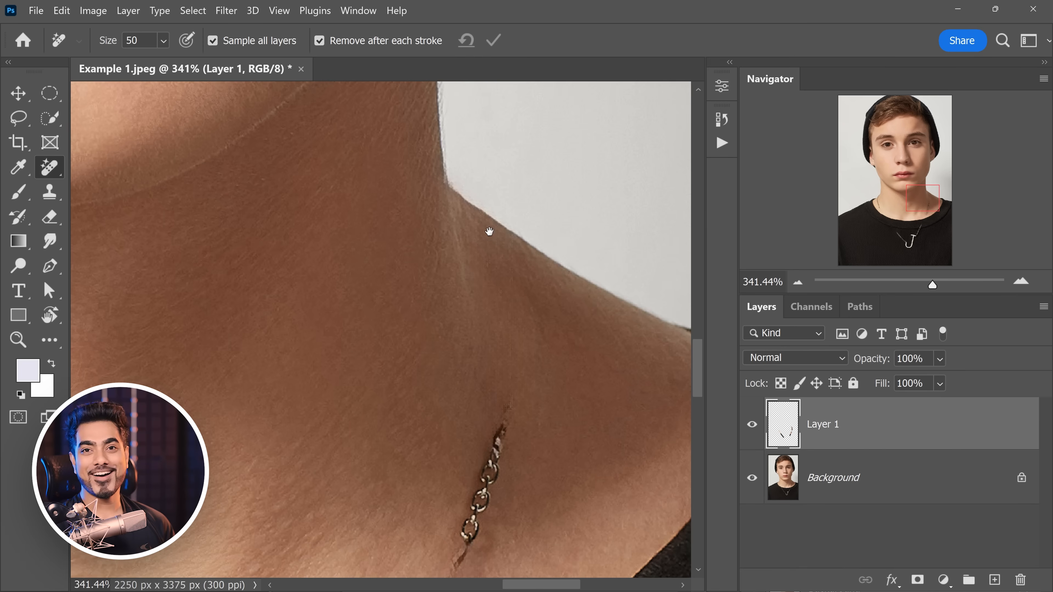
- Clean up the edge where the neck meets the shoulder with the Remove Tool at size 35
{"action": "mouse_move", "coordinate": [489, 231]}
{"action": "left_mouse_down"}
{"action": "mouse_move", "coordinate": [459, 276]}
{"action": "mouse_move", "coordinate": [468, 253]}
{"action": "left_mouse_up"}
{"action": "key", "text": "["}
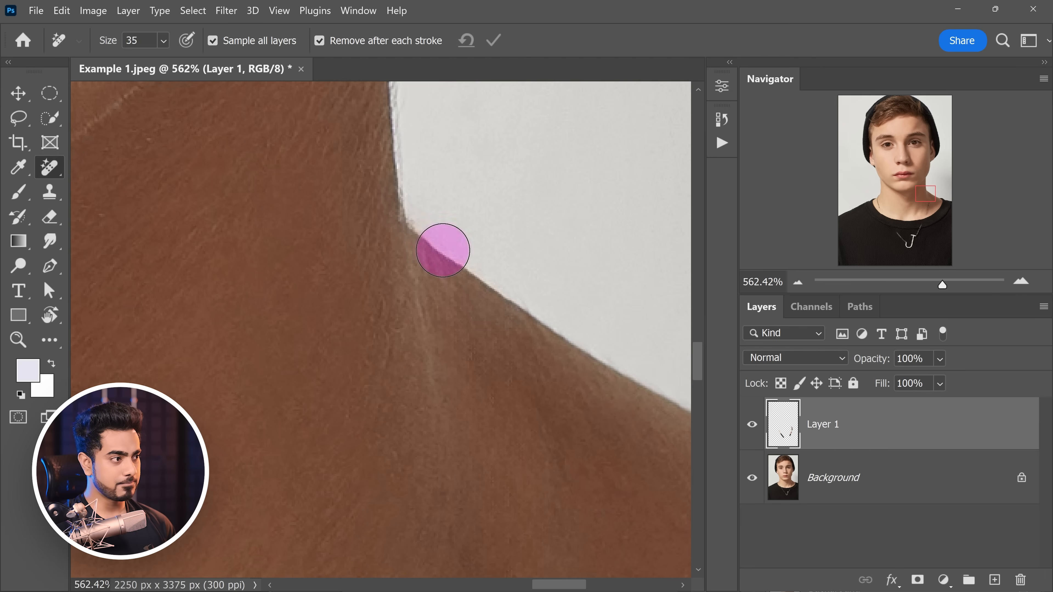
{"action": "left_click_drag", "start_coordinate": [495, 304], "coordinate": [481, 333]}
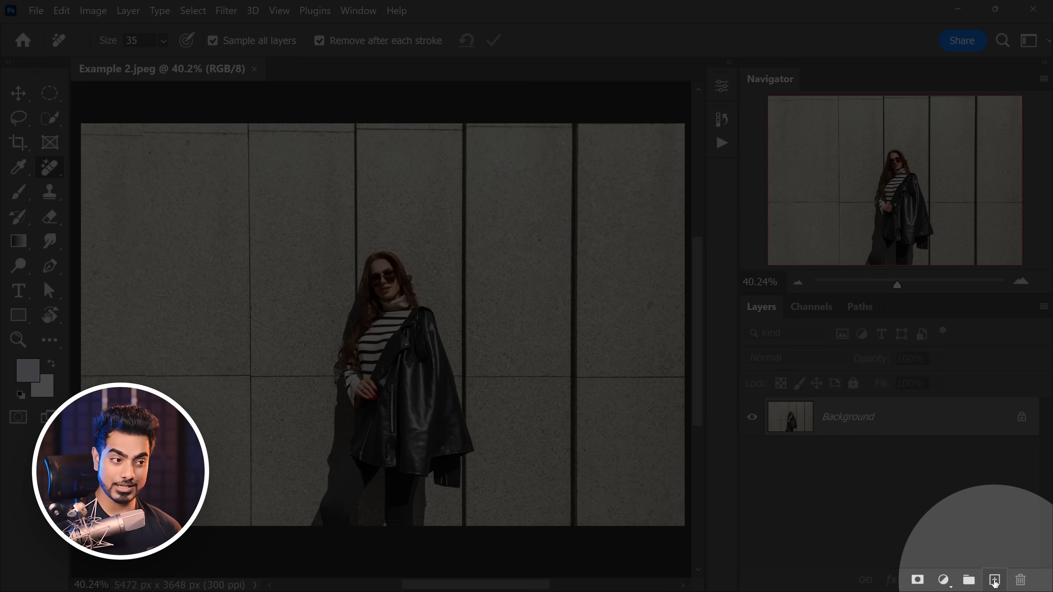
- Add a new layer in Example 2.jpeg and remove the horizontal wall seam left of the woman with the Remove Tool at size 80
{"action": "left_click", "coordinate": [994, 580]}
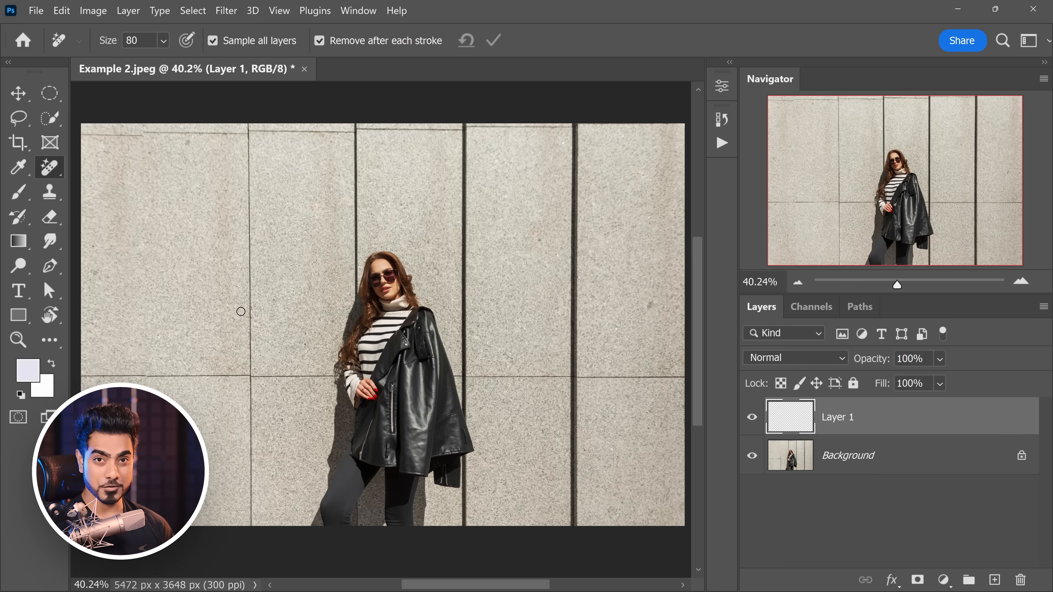
{"action": "left_click_drag", "start_coordinate": [197, 351], "coordinate": [292, 301]}
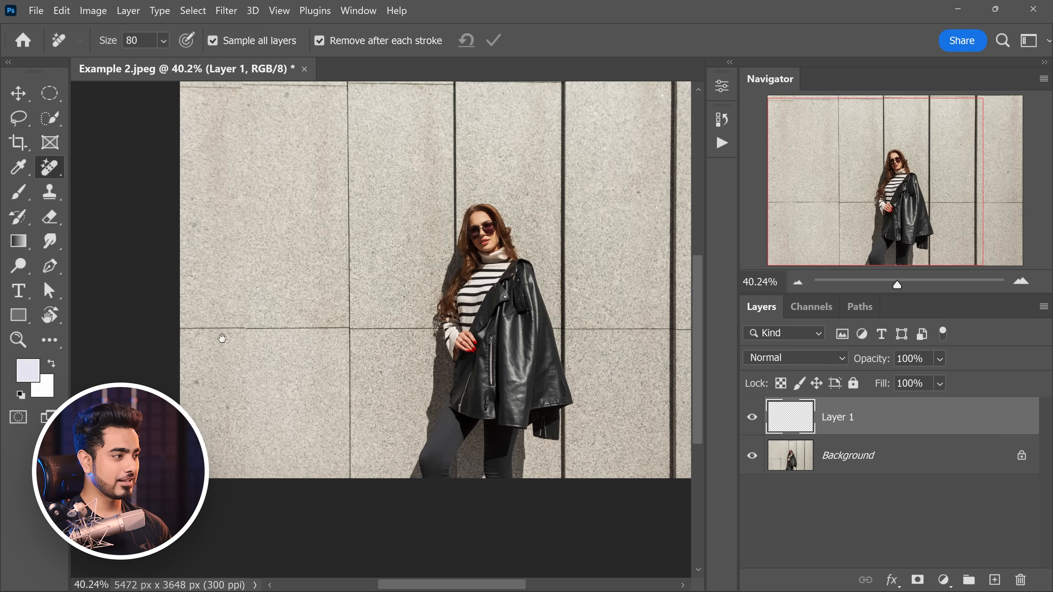
{"action": "left_click_drag", "start_coordinate": [191, 338], "coordinate": [249, 336]}
{"action": "mouse_move", "coordinate": [160, 299]}
{"action": "left_mouse_down"}
{"action": "mouse_move", "coordinate": [205, 327]}
{"action": "mouse_move", "coordinate": [592, 333]}
{"action": "mouse_move", "coordinate": [229, 331]}
{"action": "left_mouse_up"}
{"action": "left_click_drag", "start_coordinate": [380, 326], "coordinate": [265, 327]}
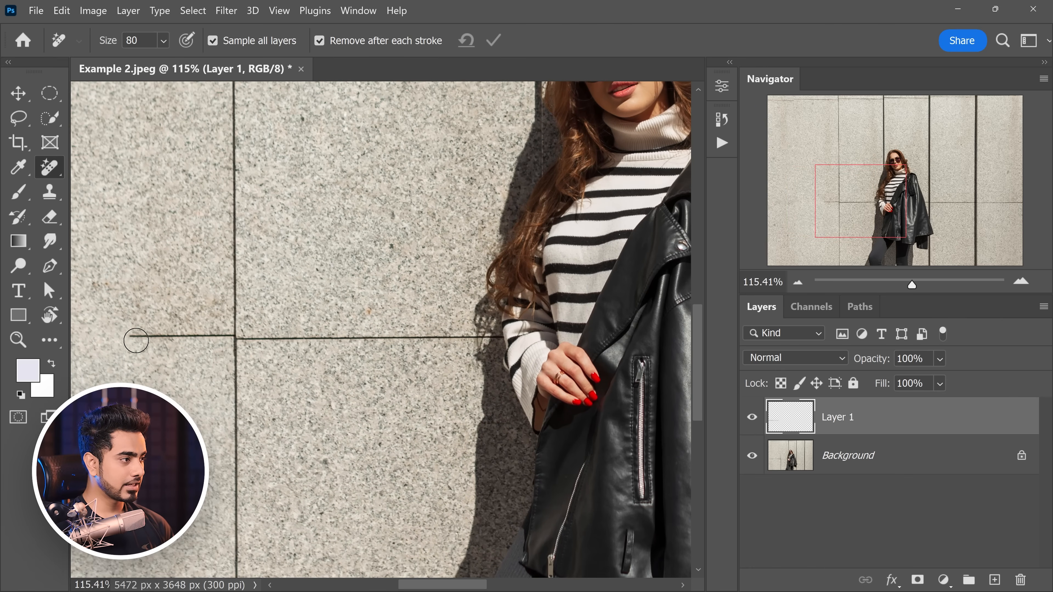
{"action": "left_click_drag", "start_coordinate": [128, 340], "coordinate": [481, 337]}
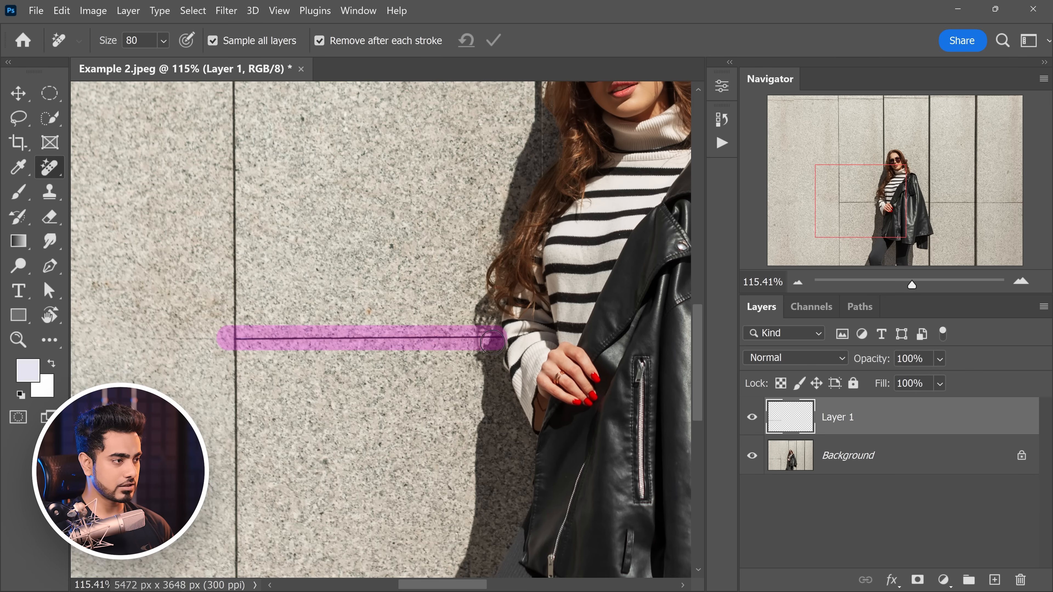
- Retouch the wall shadow beside the woman's striped sleeve with short Remove Tool strokes at sizes 90, 80 and 70
{"action": "scroll", "coordinate": [500, 344], "scroll_direction": "up", "scroll_amount": 5}
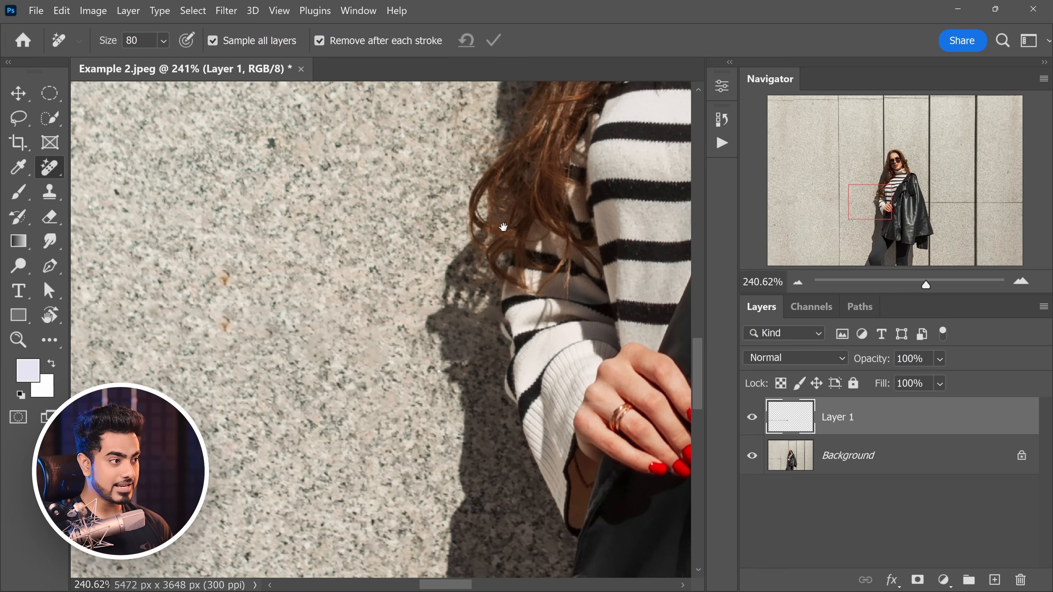
{"action": "left_click_drag", "start_coordinate": [497, 318], "coordinate": [351, 306]}
{"action": "scroll", "coordinate": [351, 306], "scroll_direction": "up", "scroll_amount": 3}
{"action": "scroll", "coordinate": [381, 337], "scroll_direction": "down", "scroll_amount": 1}
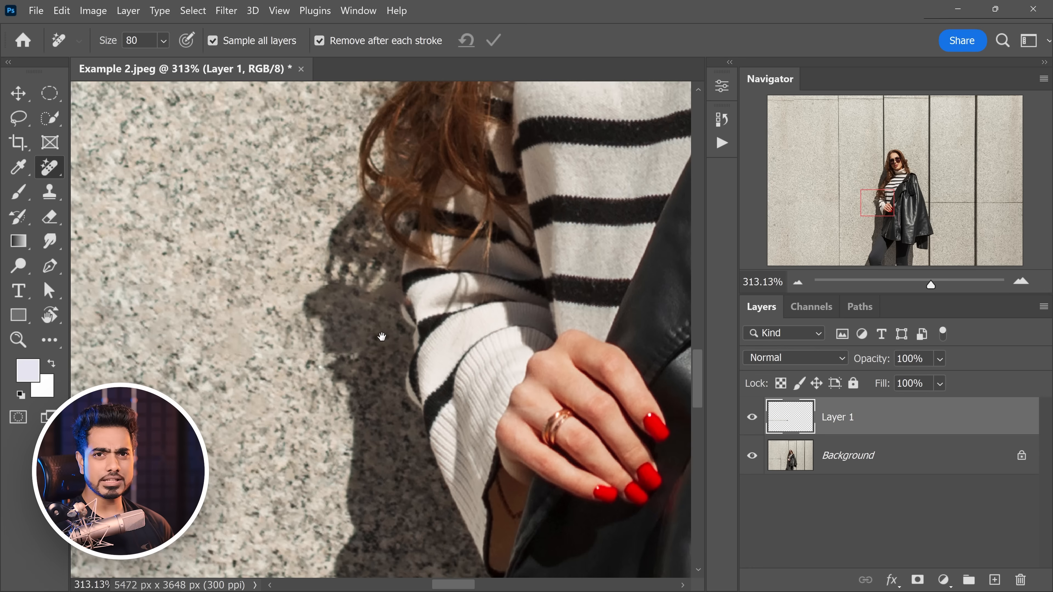
{"action": "key", "text": "bracketright"}
{"action": "mouse_move", "coordinate": [341, 270]}
{"action": "left_mouse_down"}
{"action": "mouse_move", "coordinate": [352, 267]}
{"action": "mouse_move", "coordinate": [332, 288]}
{"action": "mouse_move", "coordinate": [339, 429]}
{"action": "left_mouse_up"}
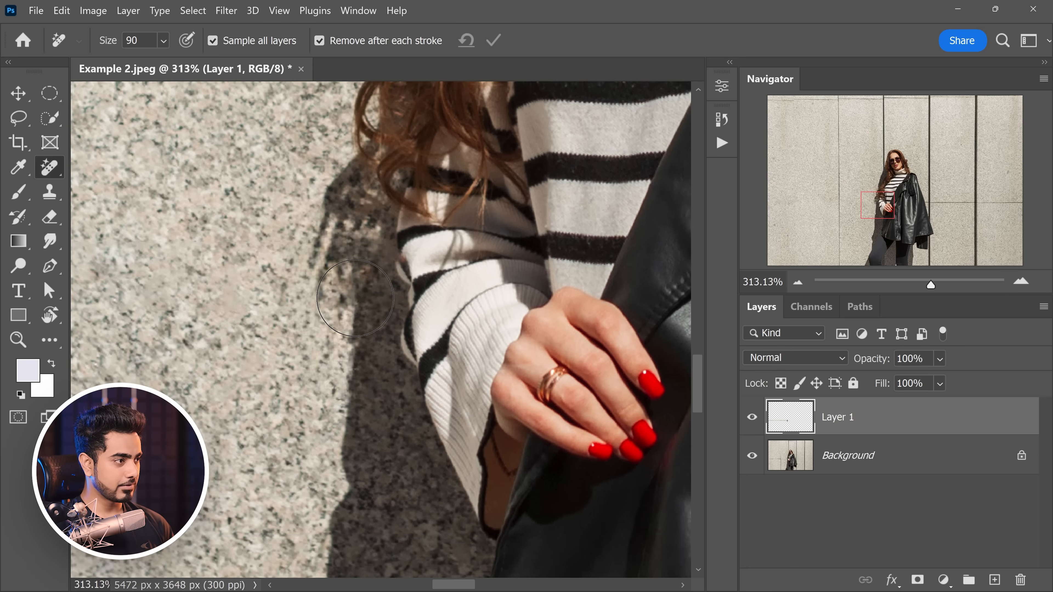
{"action": "key", "text": "bracketleft"}
{"action": "left_click_drag", "start_coordinate": [350, 311], "coordinate": [347, 304]}
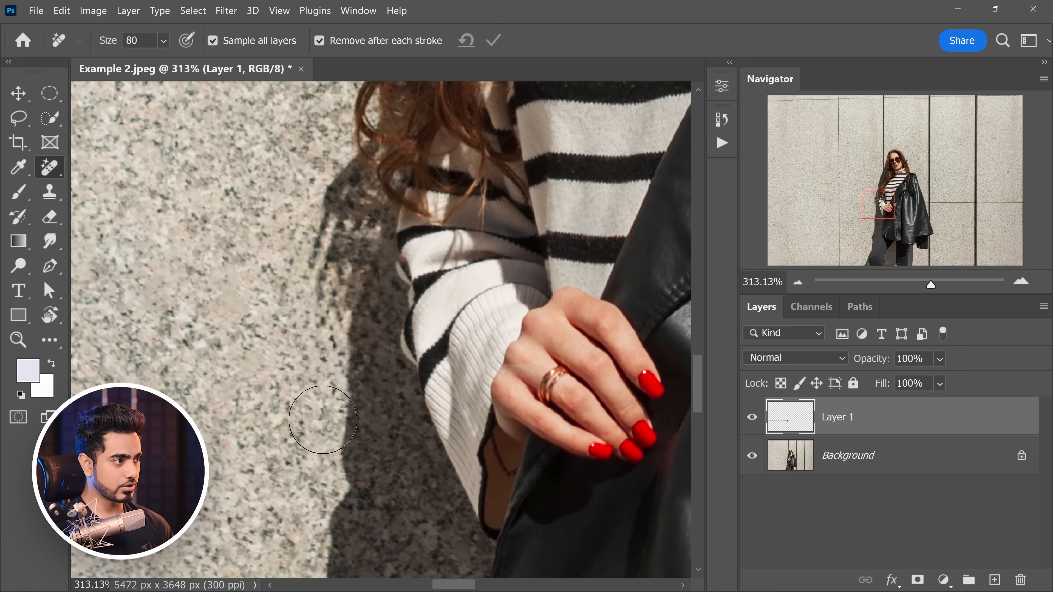
{"action": "key", "text": "bracketright"}
{"action": "left_click_drag", "start_coordinate": [336, 263], "coordinate": [337, 290]}
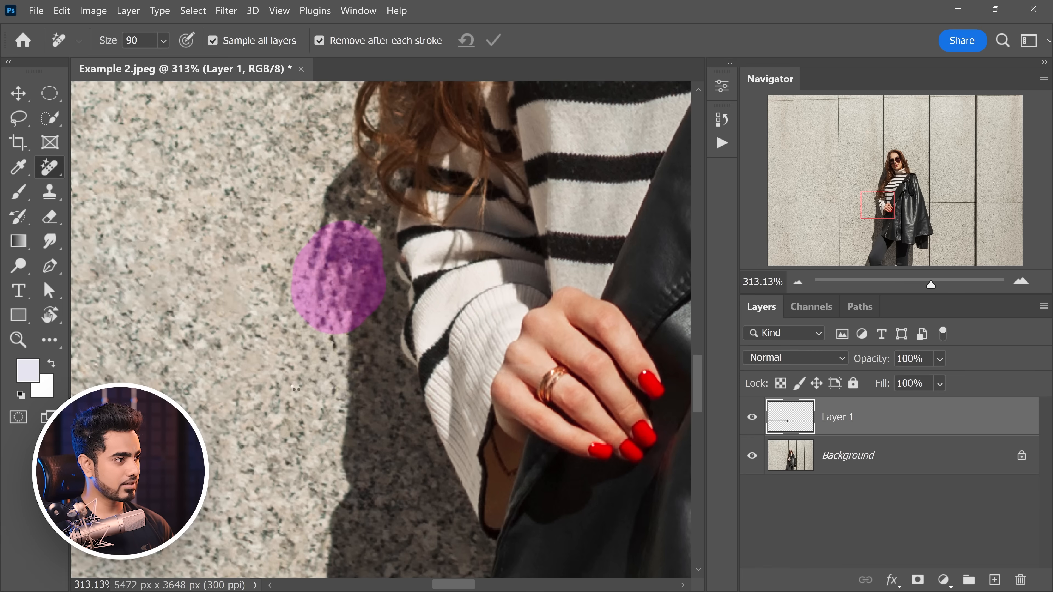
{"action": "key", "text": "bracketleft"}
{"action": "left_click_drag", "start_coordinate": [329, 250], "coordinate": [361, 247]}
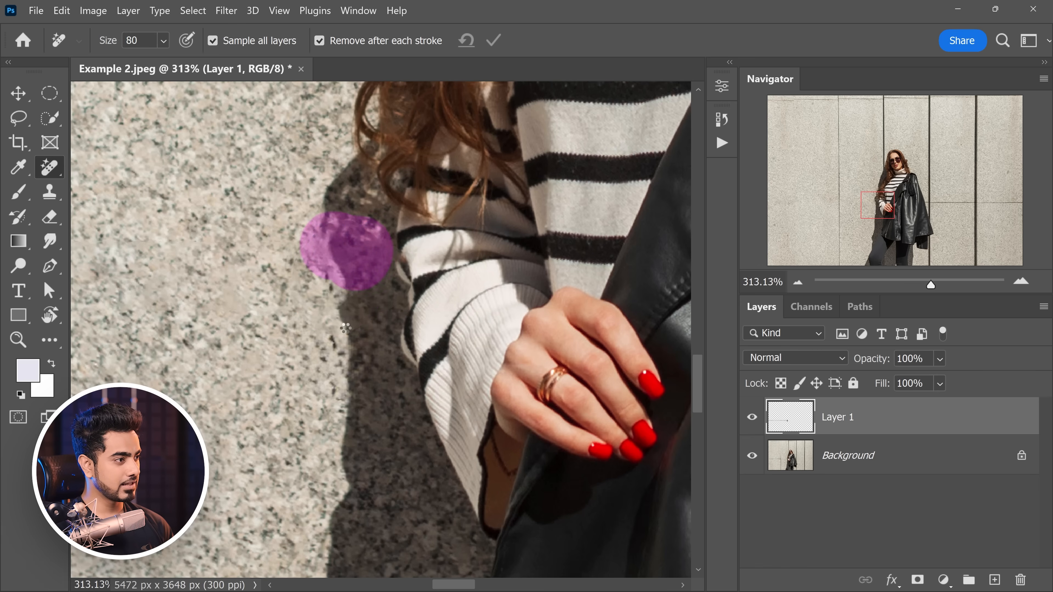
{"action": "key", "text": "bracketleft"}
{"action": "left_click_drag", "start_coordinate": [333, 308], "coordinate": [346, 319]}
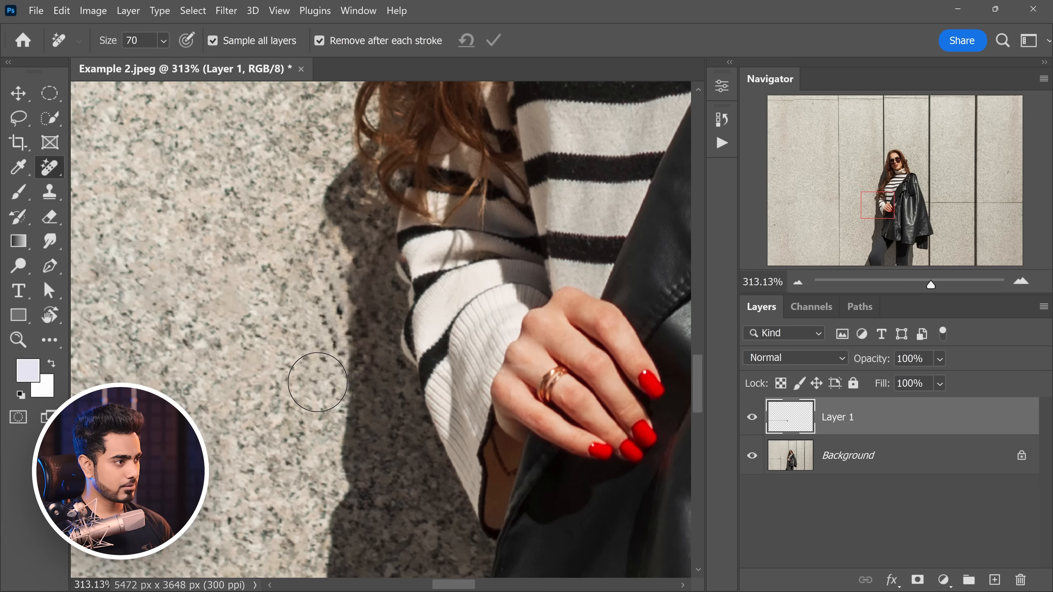
- Run the Remove Tool at size 70 horizontally across the leftmost wall panel to clean the former seam area
{"action": "scroll", "coordinate": [420, 328], "scroll_direction": "down", "scroll_amount": 10}
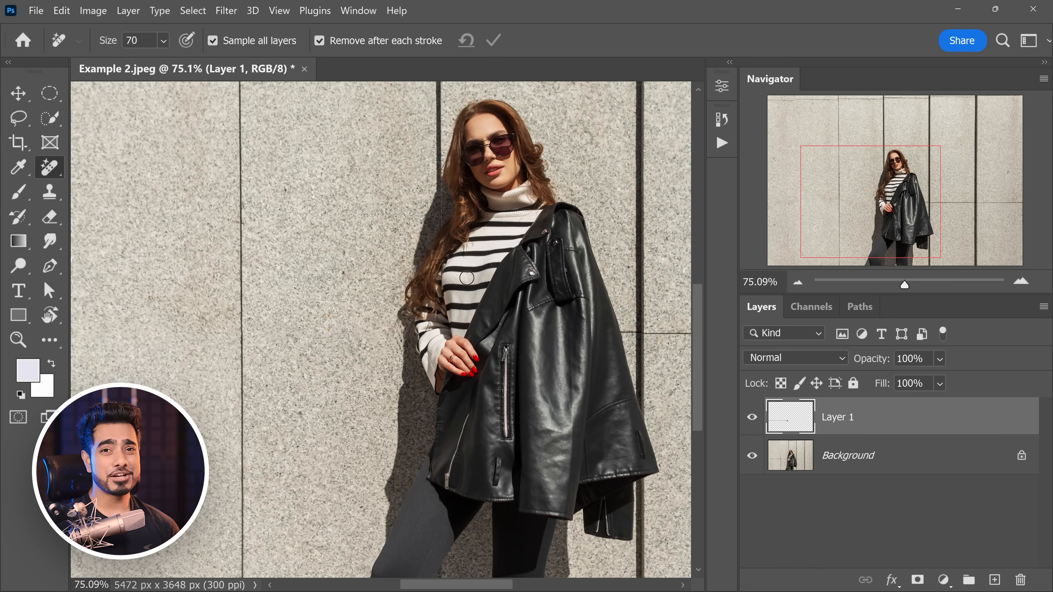
{"action": "left_click_drag", "start_coordinate": [229, 268], "coordinate": [323, 316]}
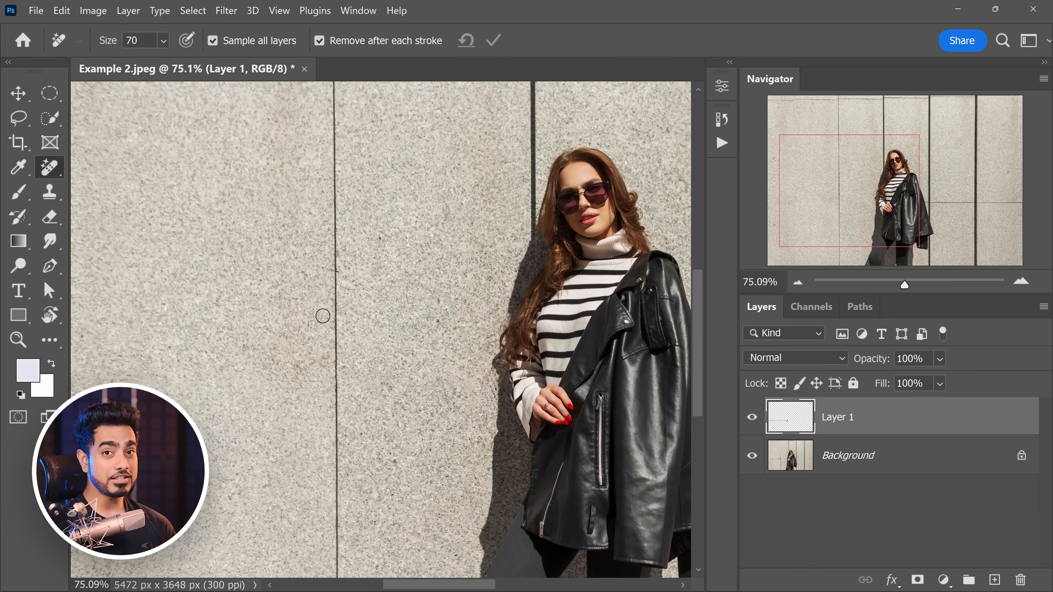
{"action": "left_click_drag", "start_coordinate": [216, 340], "coordinate": [267, 349]}
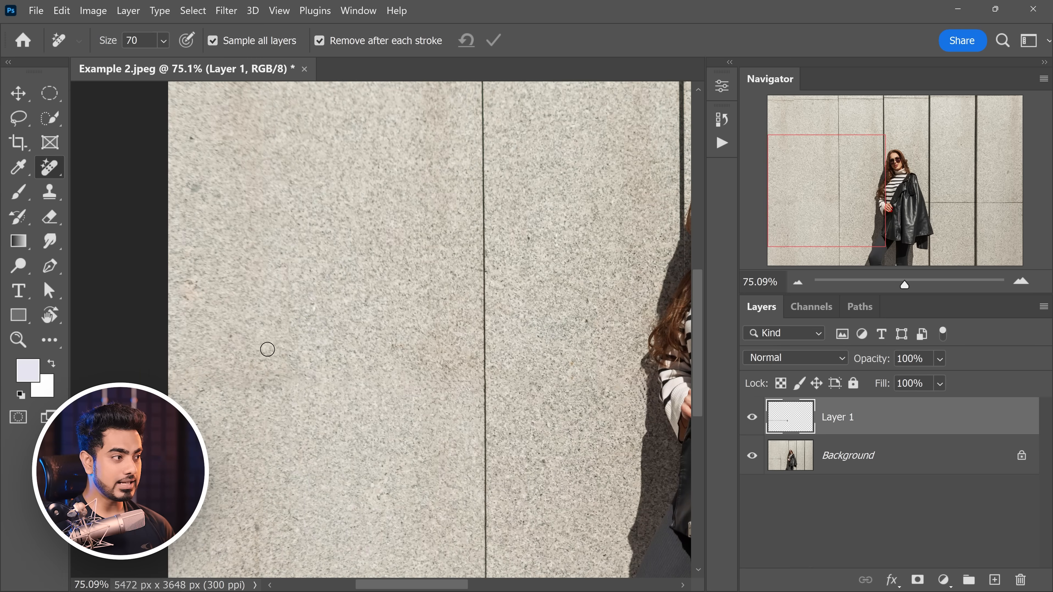
{"action": "left_click_drag", "start_coordinate": [201, 364], "coordinate": [473, 361]}
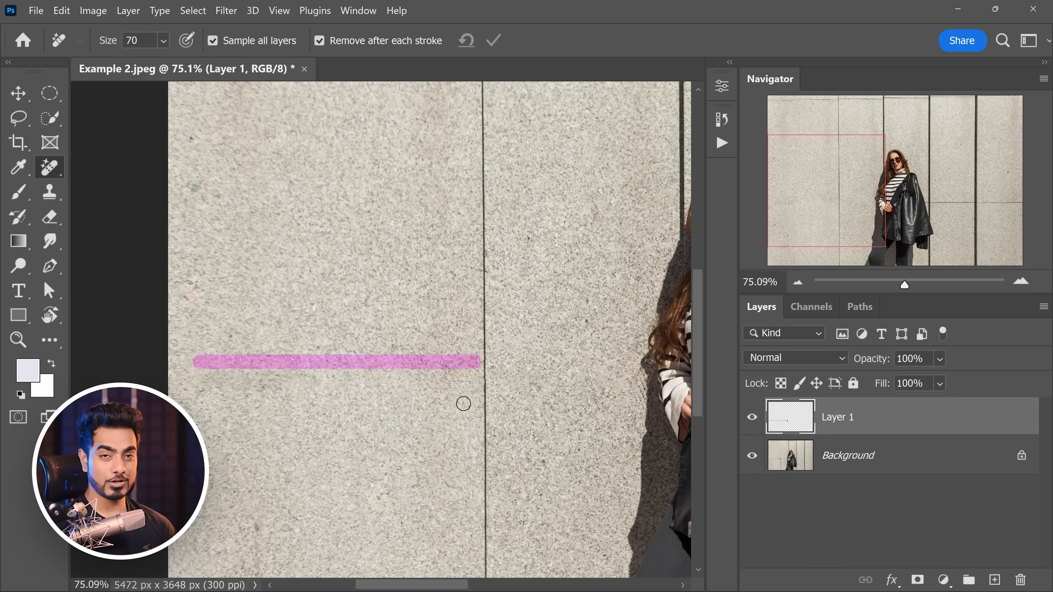
- Turn off Remove after each stroke, mark the upper horizontal seam between the thin and thick vertical seams in one straight stroke, and apply the removal
{"action": "left_click_drag", "start_coordinate": [348, 471], "coordinate": [347, 215]}
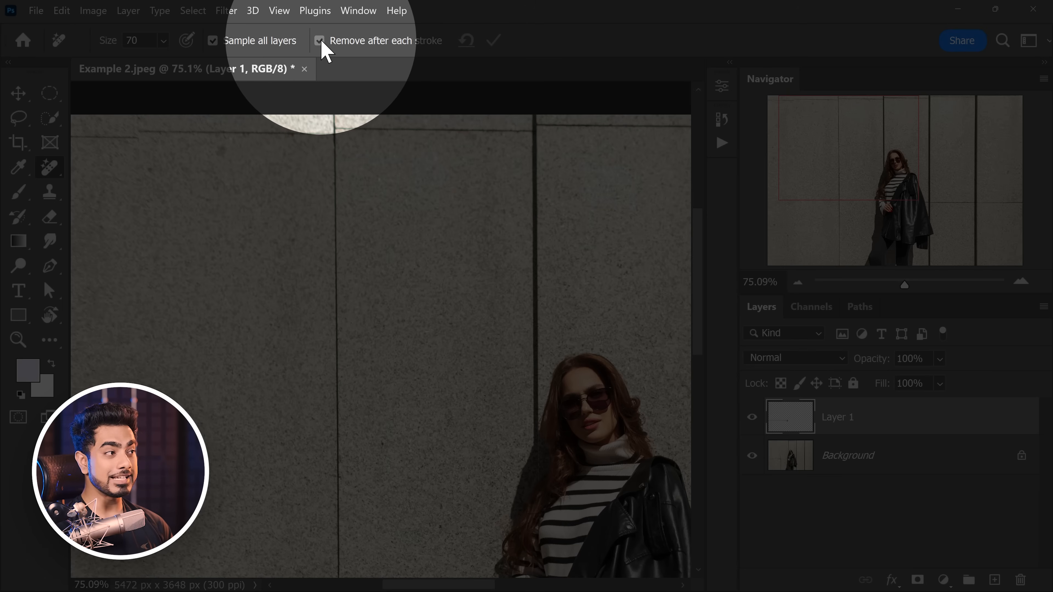
{"action": "left_click", "coordinate": [320, 41]}
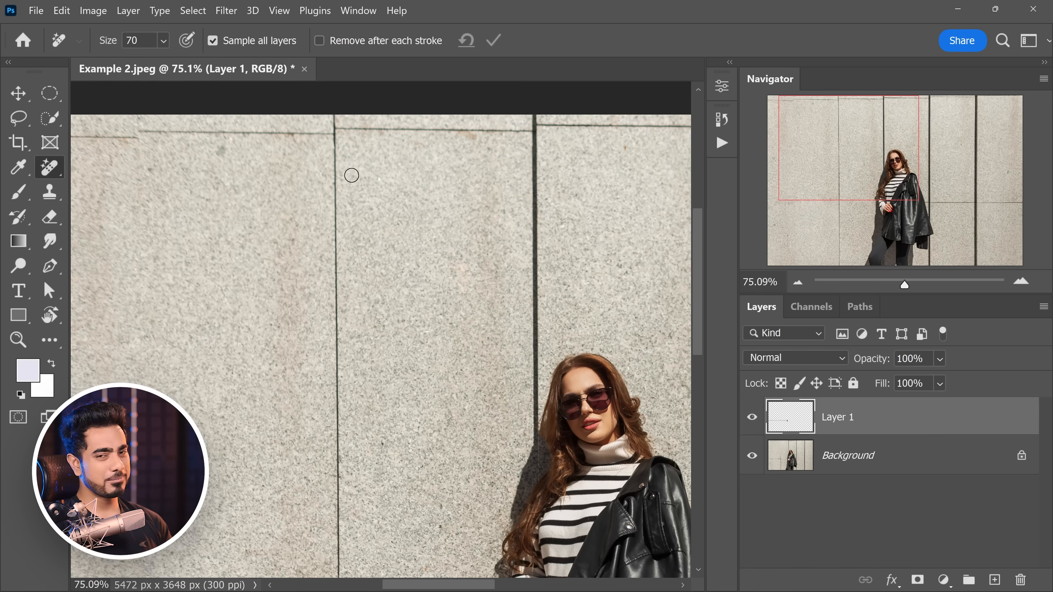
{"action": "scroll", "coordinate": [345, 178], "scroll_direction": "down", "scroll_amount": 5}
{"action": "left_click_drag", "start_coordinate": [336, 218], "coordinate": [292, 223]}
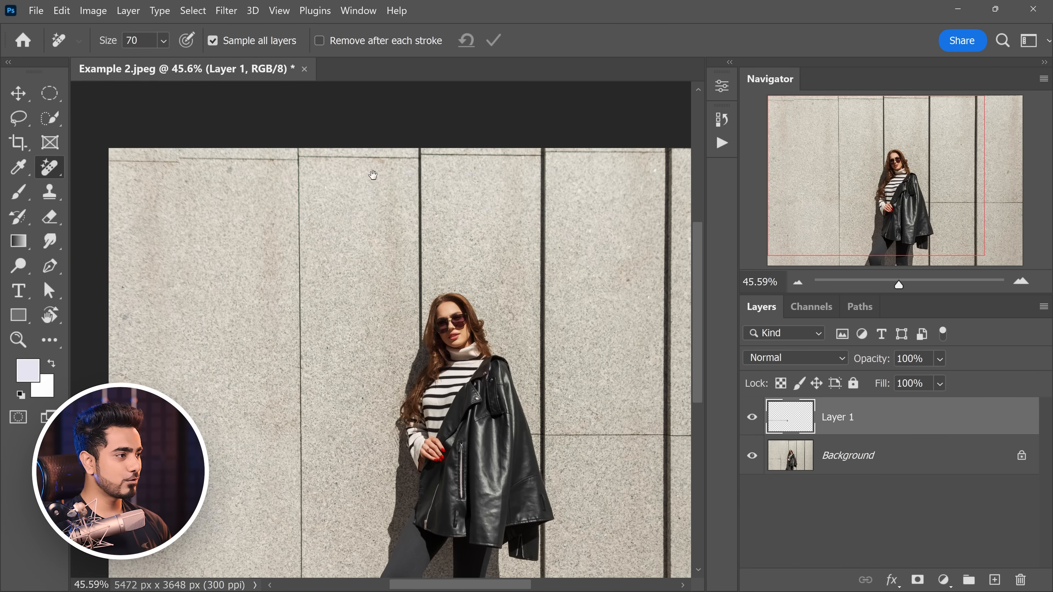
{"action": "left_click_drag", "start_coordinate": [306, 152], "coordinate": [320, 168]}
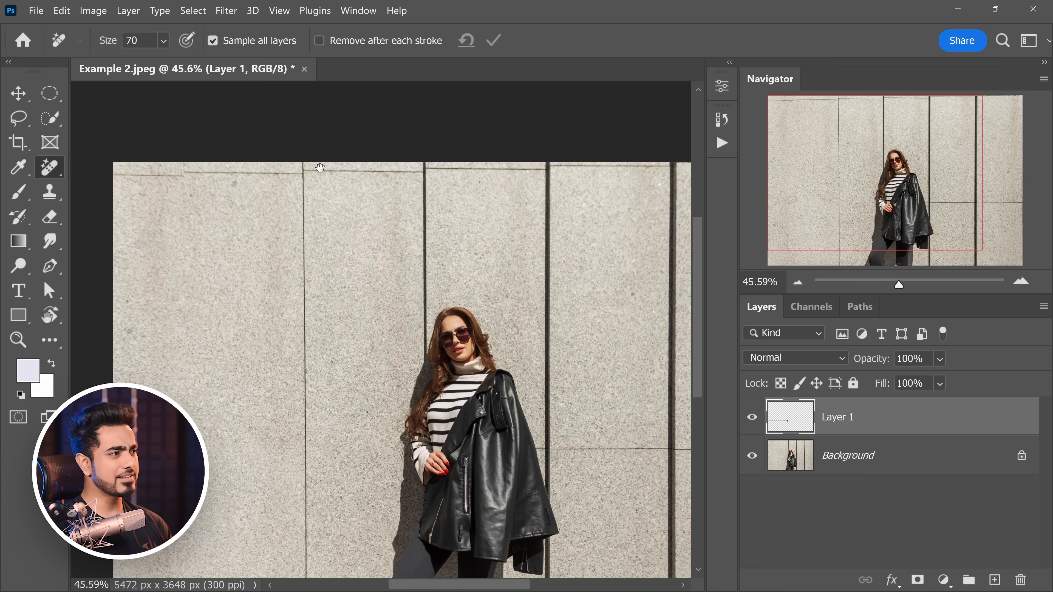
{"action": "scroll", "coordinate": [353, 161], "scroll_direction": "up", "scroll_amount": 10}
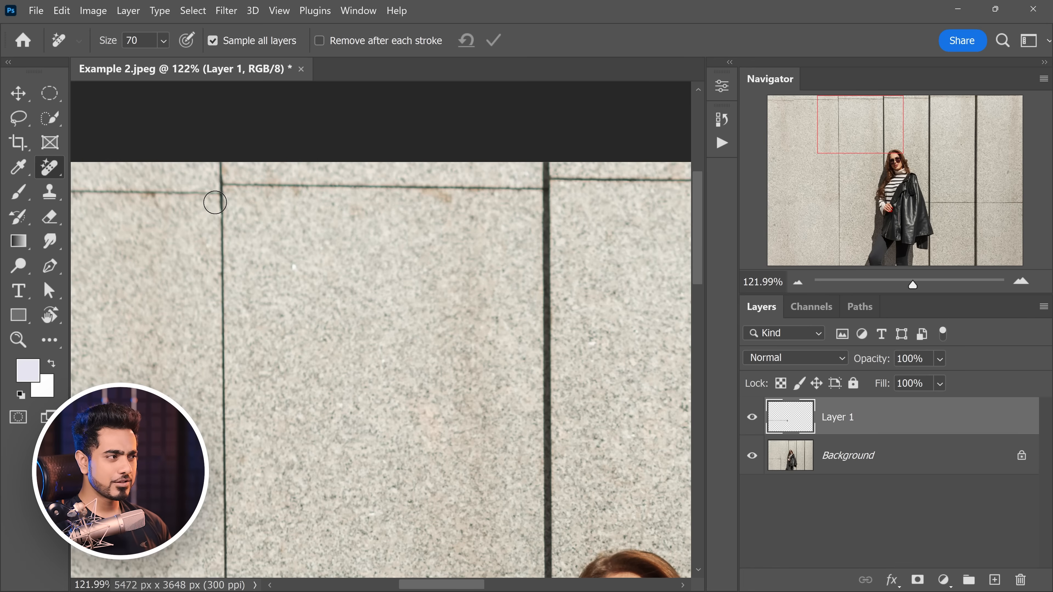
{"action": "left_click", "coordinate": [224, 182]}
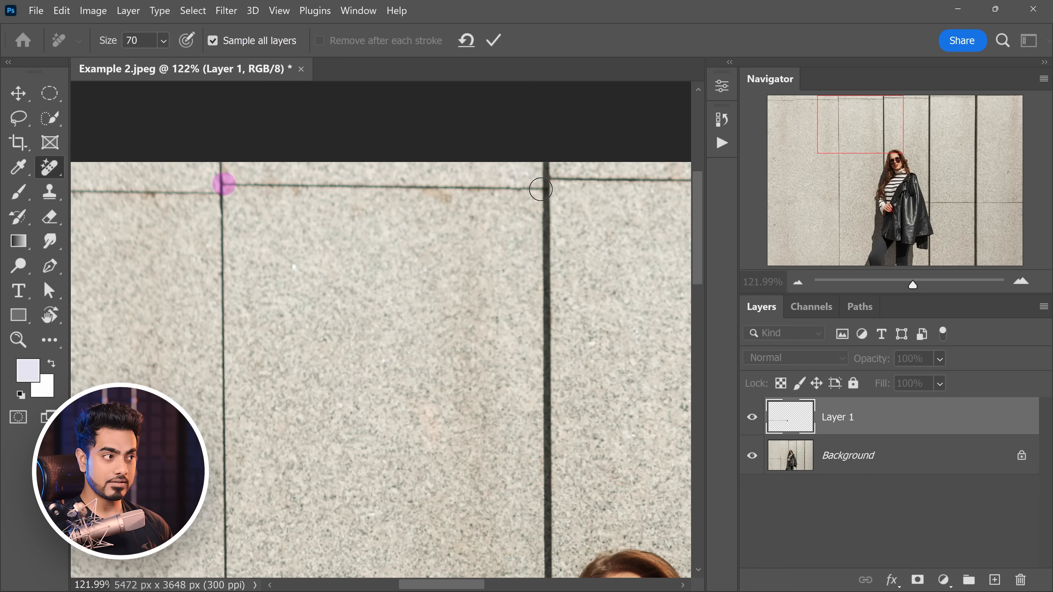
{"action": "left_click", "coordinate": [540, 191], "text": "shift"}
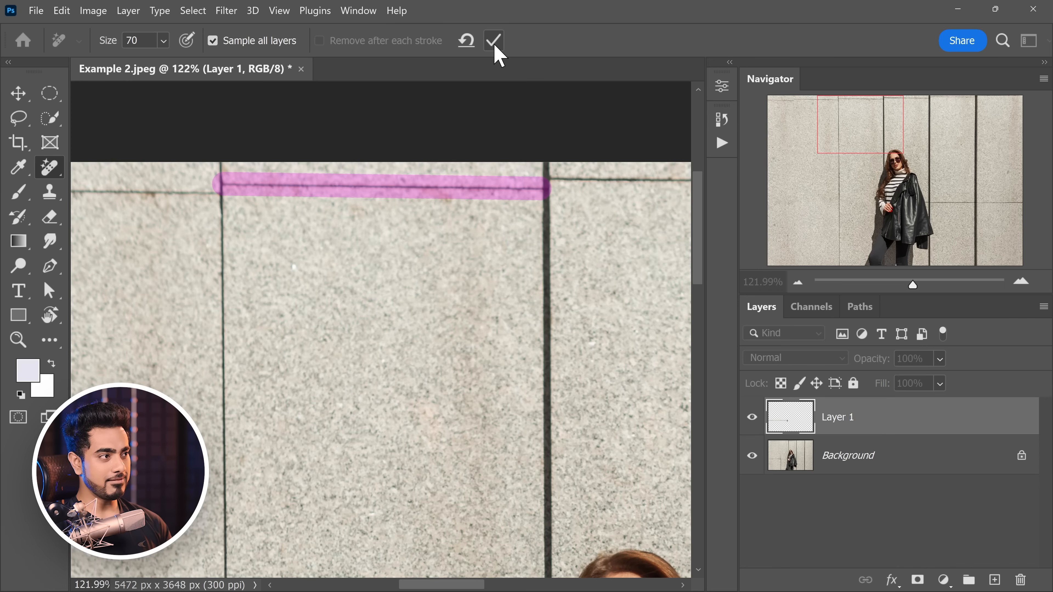
{"action": "left_click", "coordinate": [495, 46]}
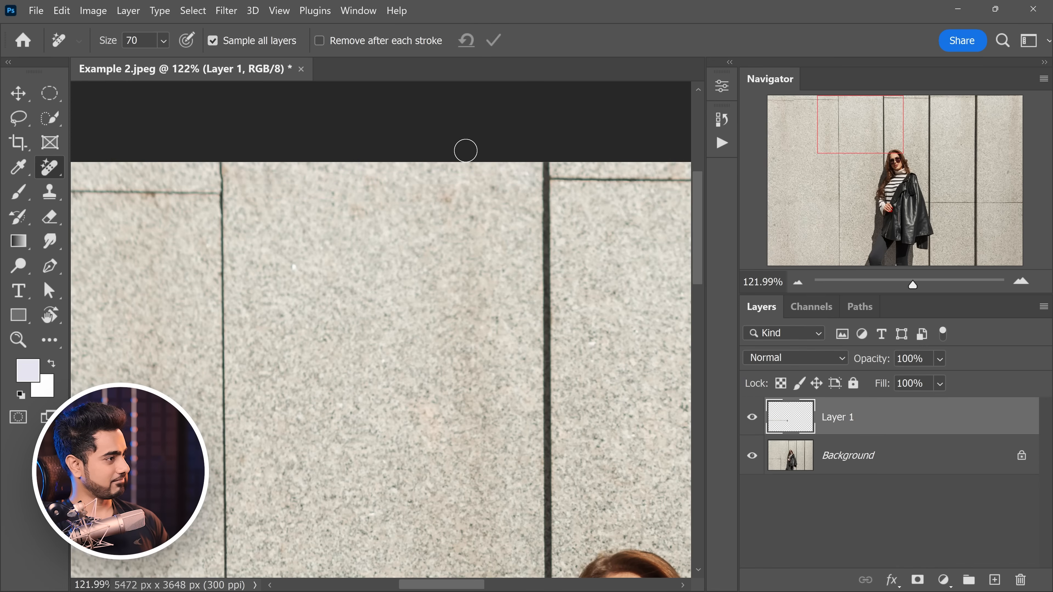
- Mark the thin vertical seam left of the woman over the wall's full height with the Remove Tool at size 70 and remove it
{"action": "left_click", "coordinate": [247, 191], "text": "ctrl"}
{"action": "left_click_drag", "start_coordinate": [248, 190], "coordinate": [339, 216]}
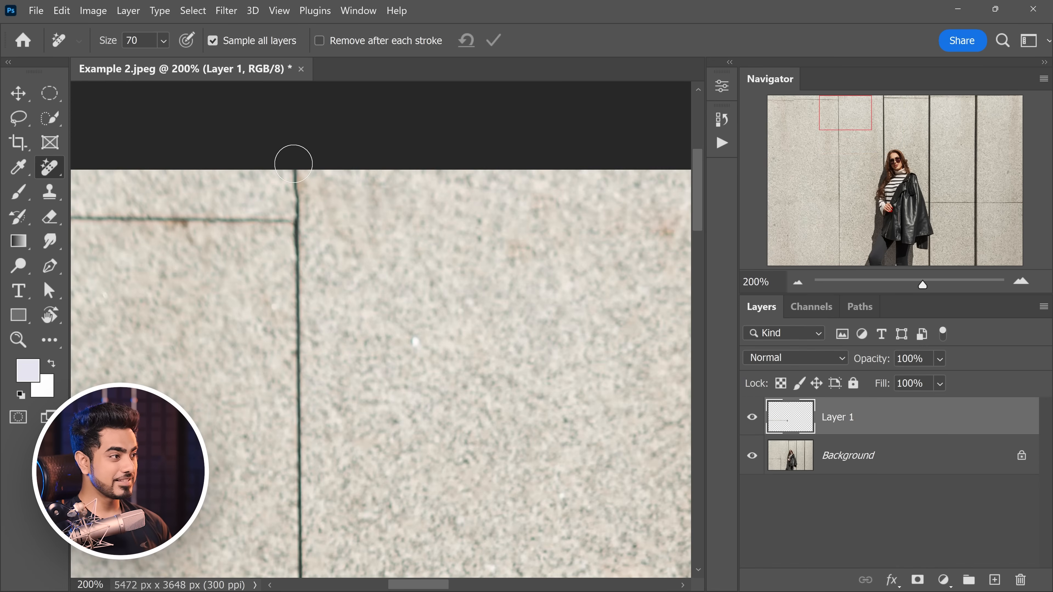
{"action": "left_click", "coordinate": [295, 165]}
{"action": "mouse_move", "coordinate": [363, 212]}
{"action": "left_mouse_down"}
{"action": "mouse_move", "coordinate": [336, 229]}
{"action": "mouse_move", "coordinate": [344, 133]}
{"action": "mouse_move", "coordinate": [330, 91]}
{"action": "left_mouse_up"}
{"action": "left_click_drag", "start_coordinate": [357, 307], "coordinate": [344, 79]}
{"action": "left_click_drag", "start_coordinate": [284, 280], "coordinate": [285, 213]}
{"action": "mouse_move", "coordinate": [302, 369]}
{"action": "left_mouse_down"}
{"action": "mouse_move", "coordinate": [331, 370]}
{"action": "mouse_move", "coordinate": [301, 300]}
{"action": "mouse_move", "coordinate": [325, 292]}
{"action": "mouse_move", "coordinate": [316, 291]}
{"action": "left_mouse_up"}
{"action": "left_click", "coordinate": [287, 361], "text": "shift"}
{"action": "left_click_drag", "start_coordinate": [317, 248], "coordinate": [303, 456]}
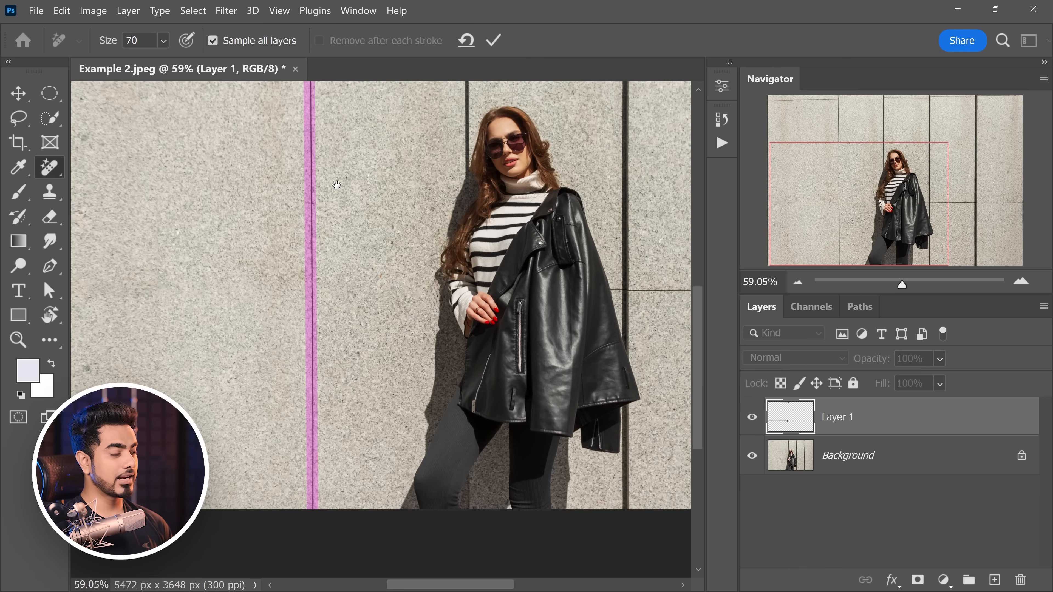
{"action": "mouse_move", "coordinate": [336, 185]}
{"action": "left_mouse_down"}
{"action": "mouse_move", "coordinate": [304, 314]}
{"action": "mouse_move", "coordinate": [308, 296]}
{"action": "left_mouse_up"}
{"action": "left_click_drag", "start_coordinate": [291, 182], "coordinate": [306, 180]}
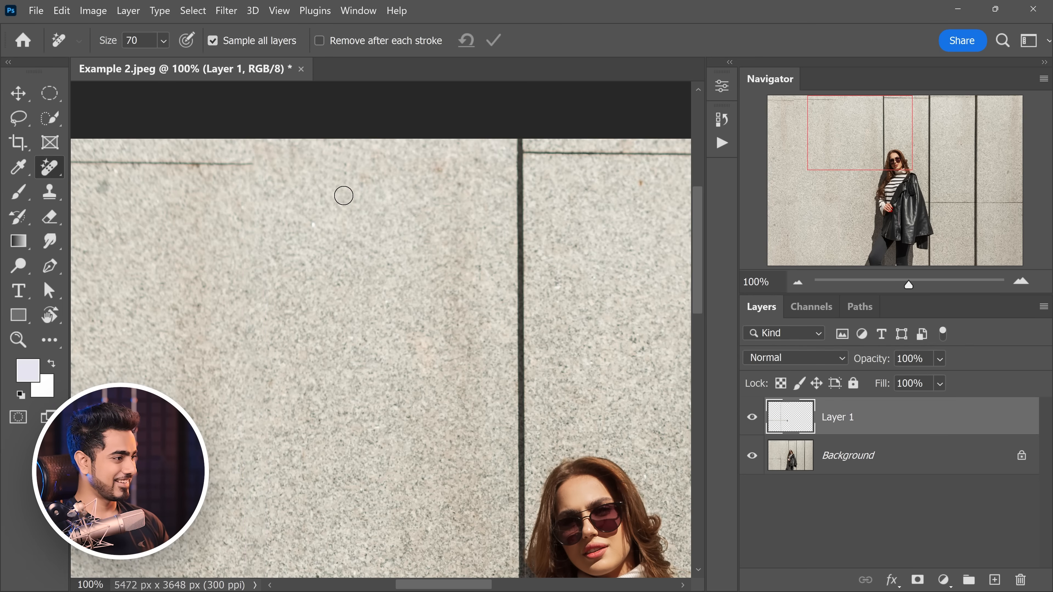
{"action": "scroll", "coordinate": [343, 195], "scroll_direction": "down", "scroll_amount": 4}
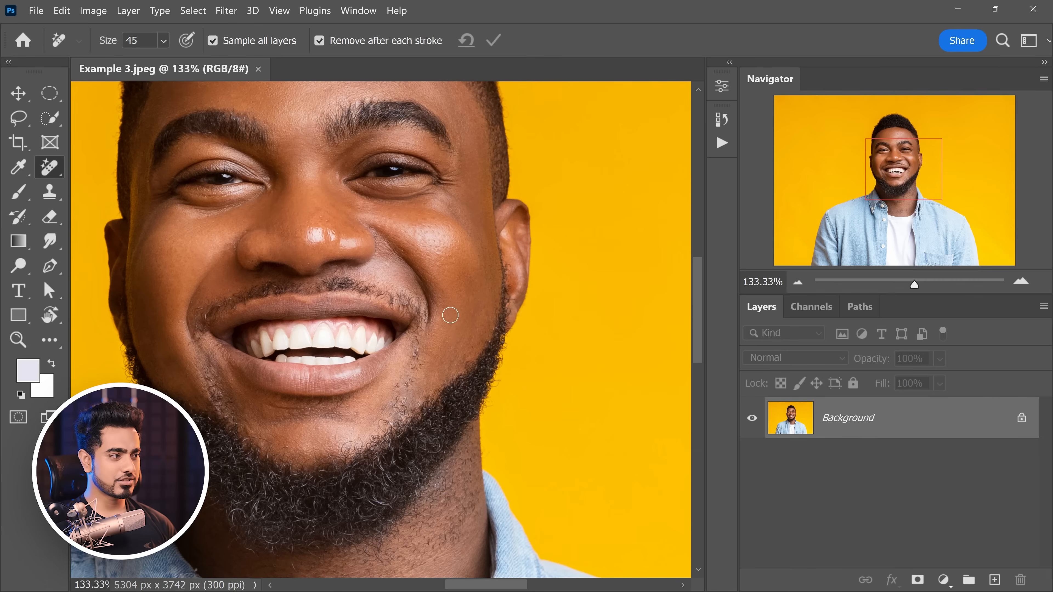
- Add a new layer and tidy the man's cheek along the upper beard edge with Remove Tool strokes at size 40
{"action": "scroll", "coordinate": [450, 315], "scroll_direction": "up", "scroll_amount": 5}
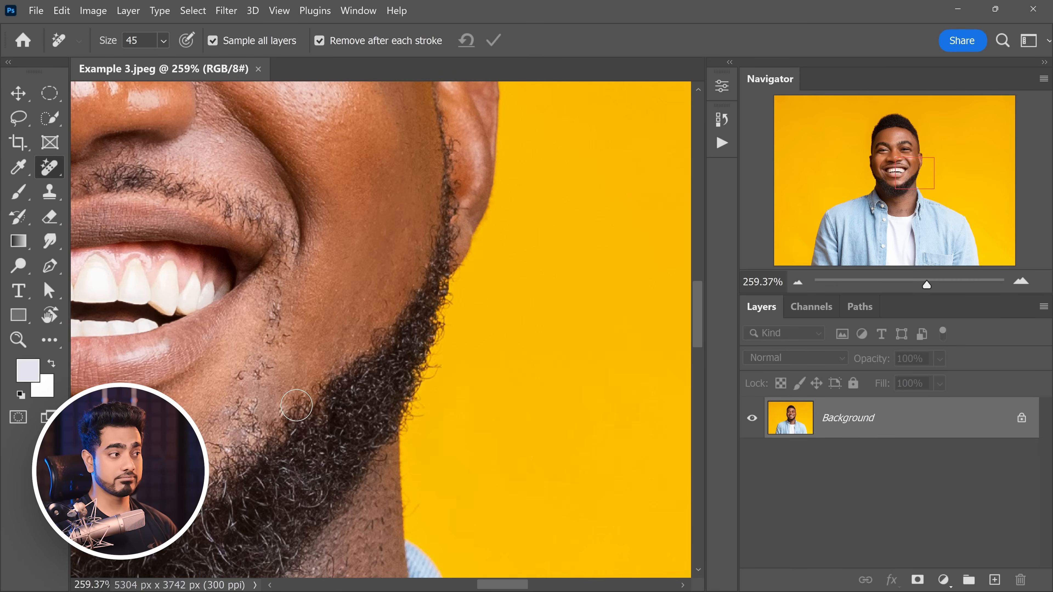
{"action": "left_click", "coordinate": [994, 579]}
{"action": "scroll", "coordinate": [454, 304], "scroll_direction": "up", "scroll_amount": 1}
{"action": "key", "text": "bracketleft"}
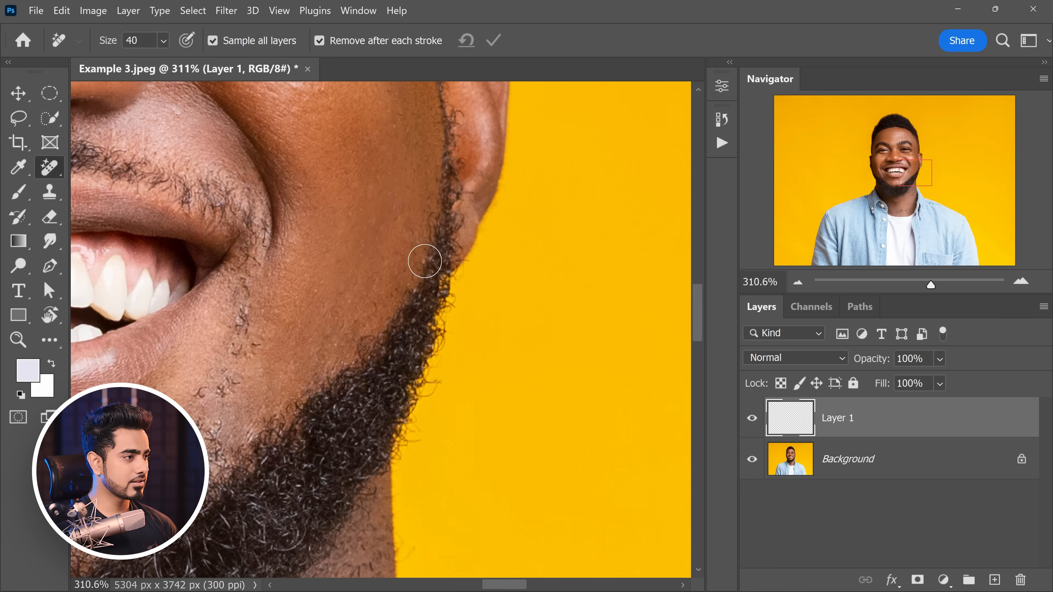
{"action": "left_click_drag", "start_coordinate": [371, 348], "coordinate": [360, 361]}
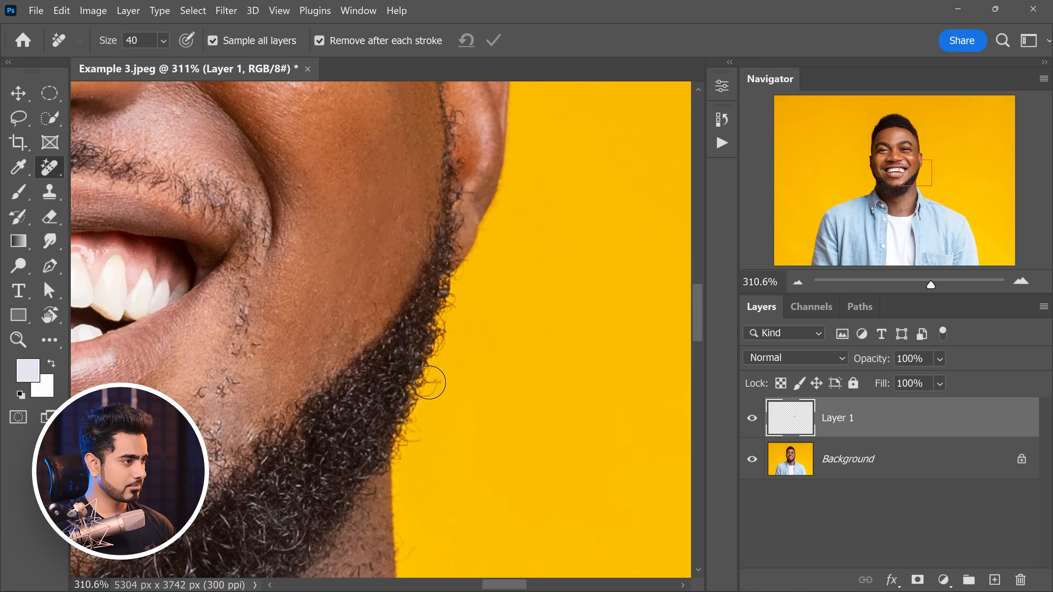
{"action": "scroll", "coordinate": [429, 288], "scroll_direction": "up", "scroll_amount": 1}
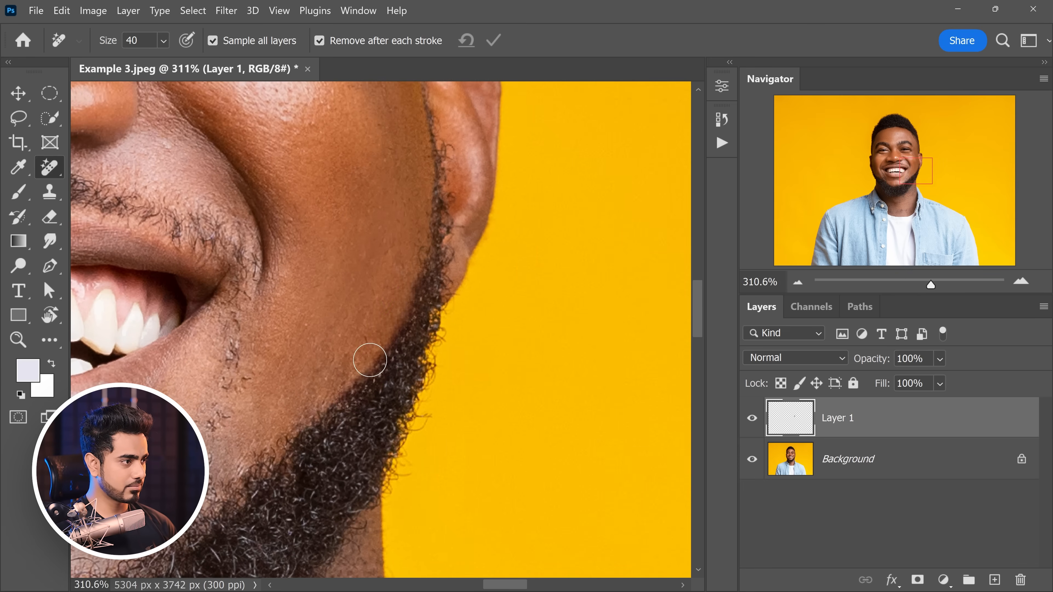
{"action": "left_click_drag", "start_coordinate": [364, 391], "coordinate": [426, 287]}
{"action": "mouse_move", "coordinate": [370, 322]}
{"action": "left_mouse_down"}
{"action": "mouse_move", "coordinate": [280, 385]}
{"action": "mouse_move", "coordinate": [342, 356]}
{"action": "mouse_move", "coordinate": [286, 400]}
{"action": "left_mouse_up"}
{"action": "key", "text": "bracketleft"}
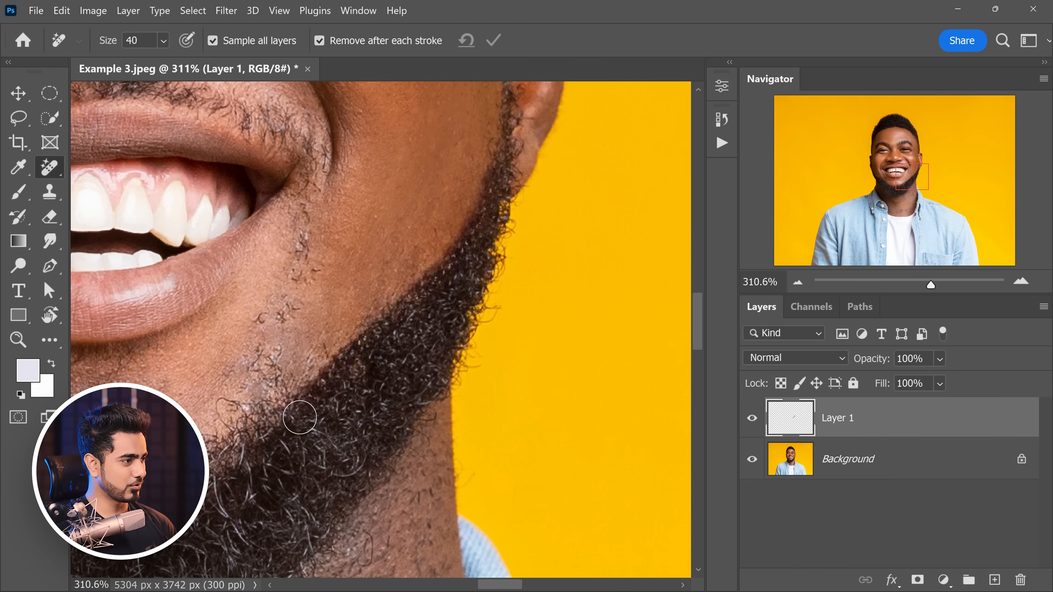
- Compare the beard edge before and after the retouch by toggling the visibility of Layer 1
{"action": "scroll", "coordinate": [334, 368], "scroll_direction": "down", "scroll_amount": 8}
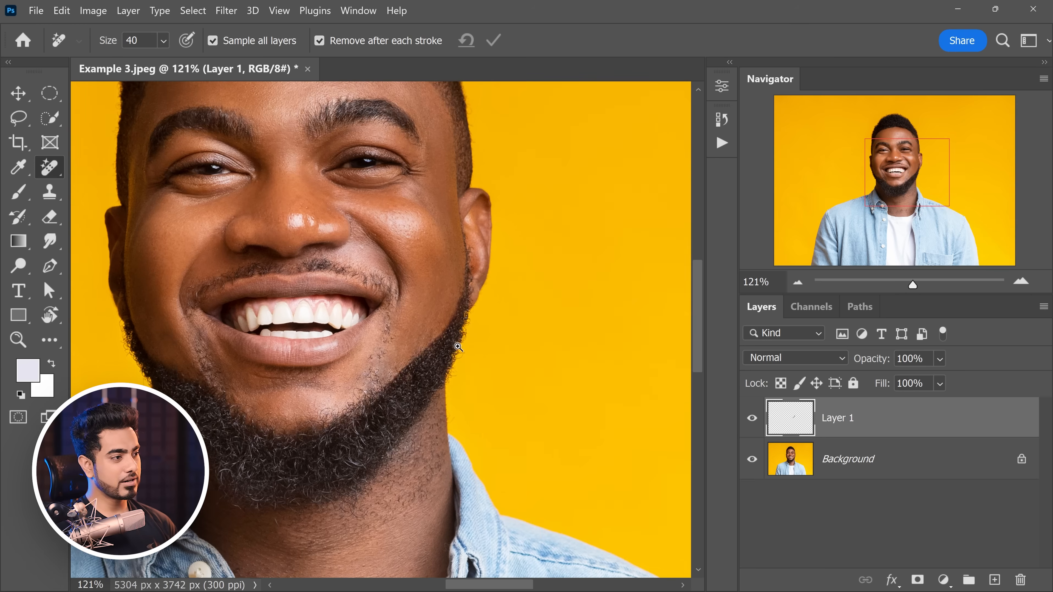
{"action": "scroll", "coordinate": [457, 347], "scroll_direction": "up", "scroll_amount": 6}
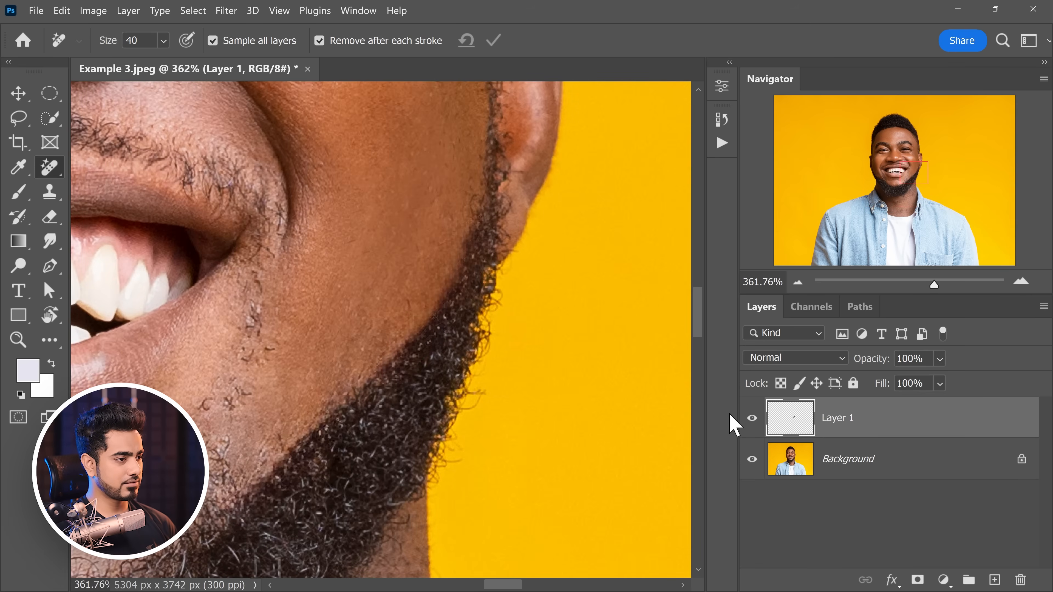
{"action": "left_click", "coordinate": [749, 419]}
{"action": "left_click", "coordinate": [746, 420]}
{"action": "scroll", "coordinate": [515, 355], "scroll_direction": "down", "scroll_amount": 8}
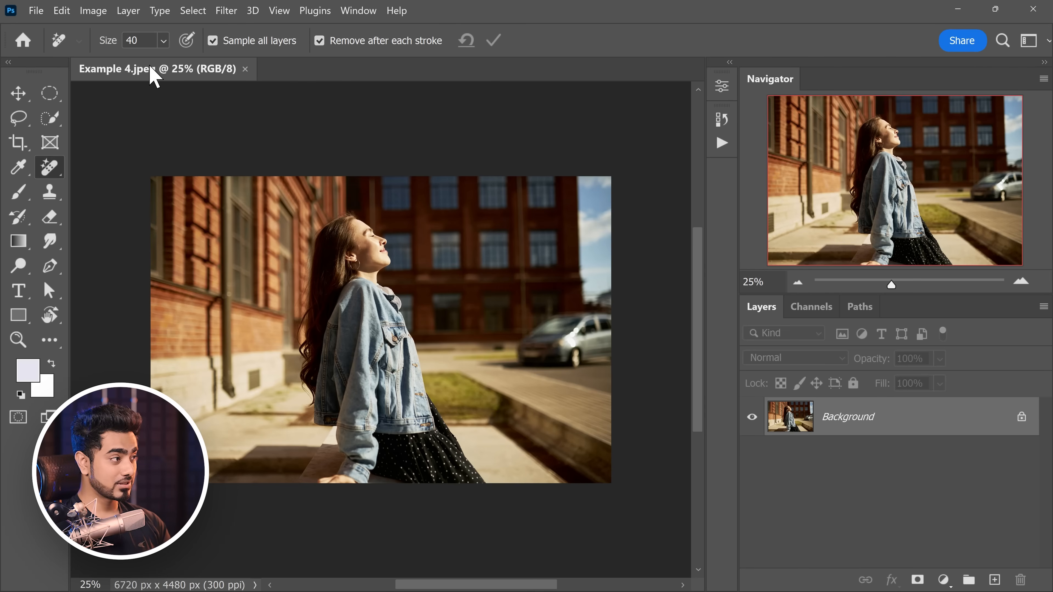
{"action": "left_click", "coordinate": [18, 118]}
{"action": "left_click", "coordinate": [49, 167]}
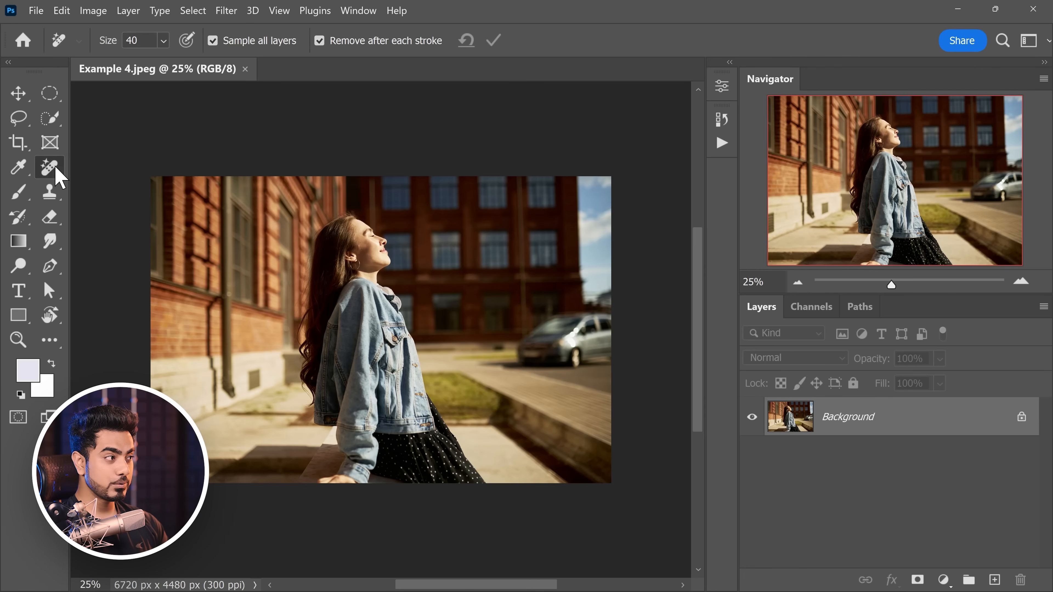
{"action": "left_click", "coordinate": [21, 195]}
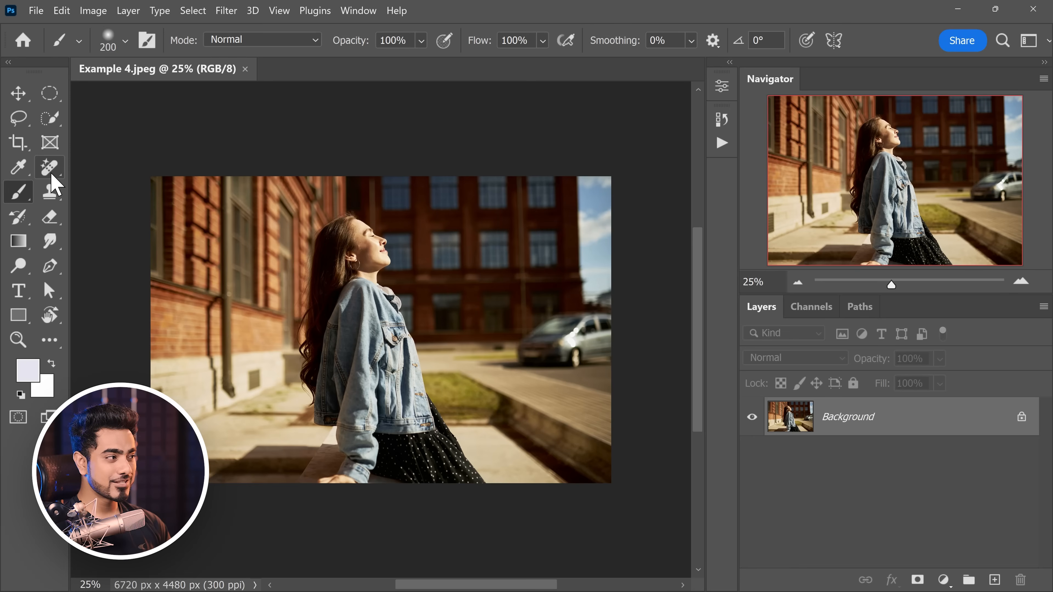
{"action": "left_click_drag", "start_coordinate": [54, 179], "coordinate": [82, 164]}
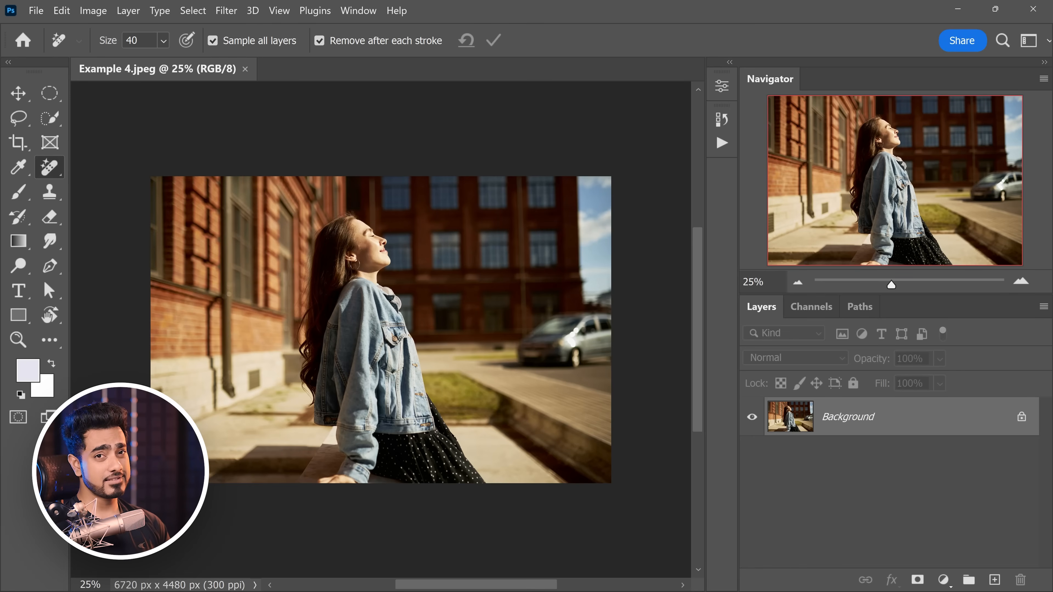
{"action": "scroll", "coordinate": [286, 317], "scroll_direction": "up", "scroll_amount": 2}
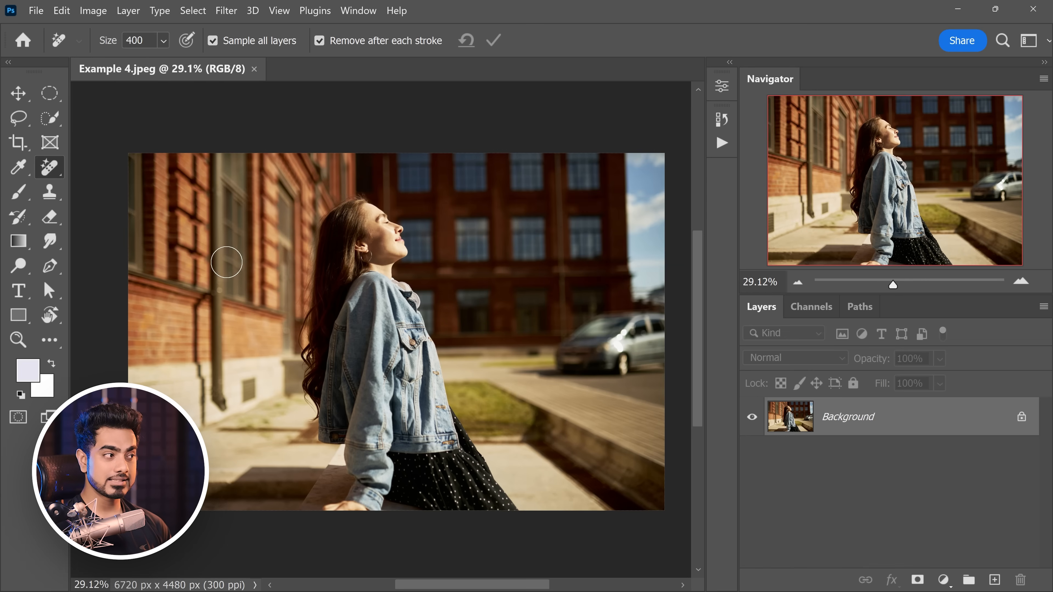
{"action": "key", "text": "bracketright"}
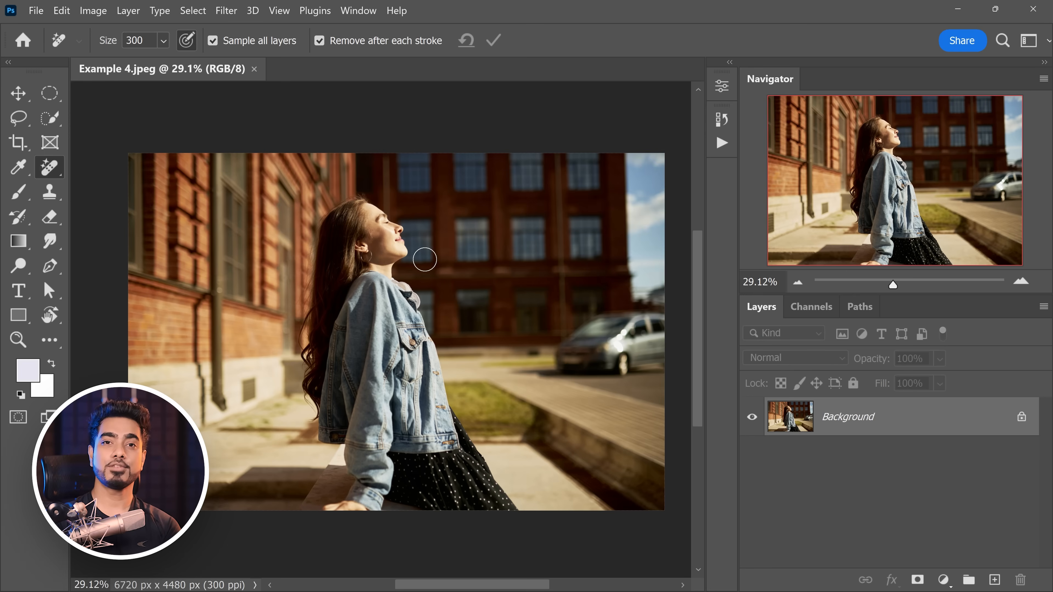
{"action": "scroll", "coordinate": [476, 256], "scroll_direction": "up", "scroll_amount": 2}
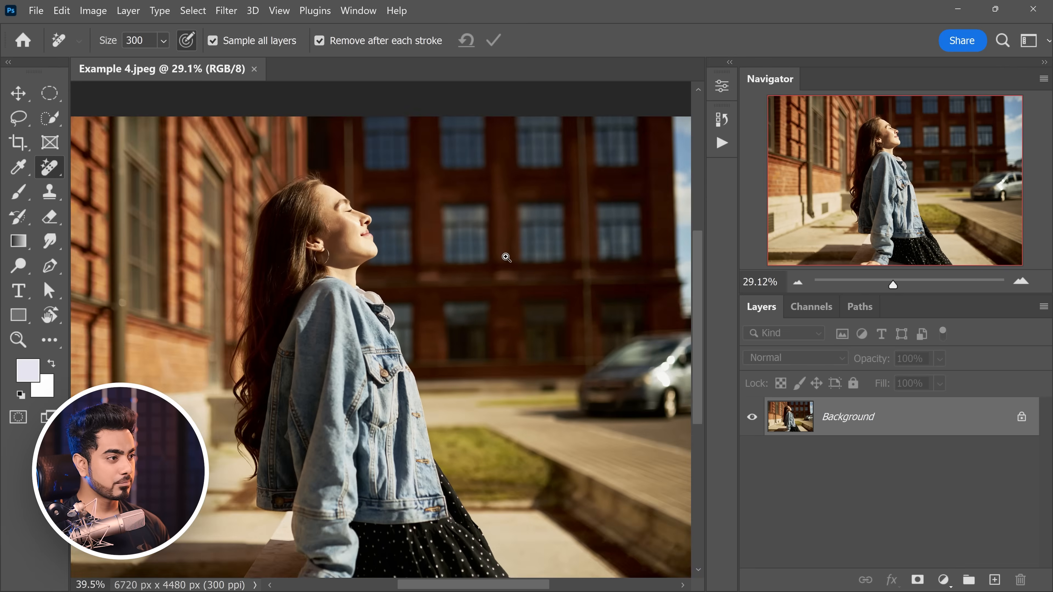
{"action": "key", "text": "bracketright"}
{"action": "key", "text": "bracketright"}
{"action": "key", "text": "bracketright"}
{"action": "mouse_move", "coordinate": [334, 301]}
{"action": "left_mouse_down"}
{"action": "mouse_move", "coordinate": [513, 349]}
{"action": "mouse_move", "coordinate": [537, 394]}
{"action": "mouse_move", "coordinate": [511, 499]}
{"action": "mouse_move", "coordinate": [554, 502]}
{"action": "mouse_move", "coordinate": [612, 473]}
{"action": "mouse_move", "coordinate": [616, 375]}
{"action": "mouse_move", "coordinate": [548, 270]}
{"action": "mouse_move", "coordinate": [503, 232]}
{"action": "mouse_move", "coordinate": [178, 140]}
{"action": "left_mouse_up"}
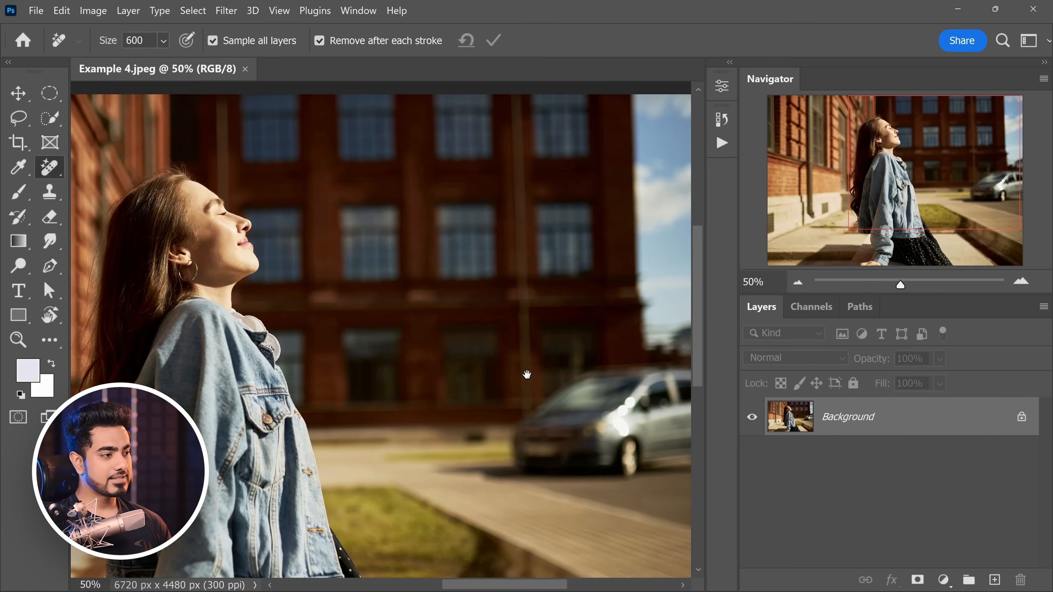
- Set the Remove Tool's size to 150 to fit the small dark spot at the wall base near the car
{"action": "left_click_drag", "start_coordinate": [434, 411], "coordinate": [434, 410]}
{"action": "left_click_drag", "start_coordinate": [396, 367], "coordinate": [374, 369]}
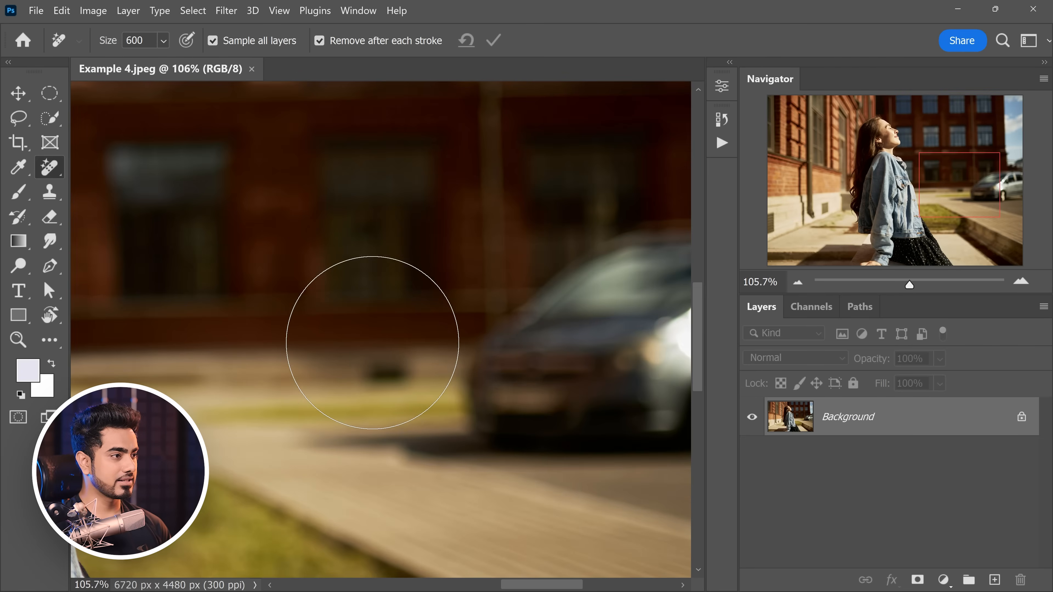
{"action": "key", "text": "bracketleft"}
{"action": "key", "text": "bracketleft"}
{"action": "key", "text": "bracketleft"}
{"action": "key", "text": "bracketleft"}
{"action": "key", "text": "bracketleft"}
{"action": "key", "text": "bracketleft"}
{"action": "key", "text": "bracketleft"}
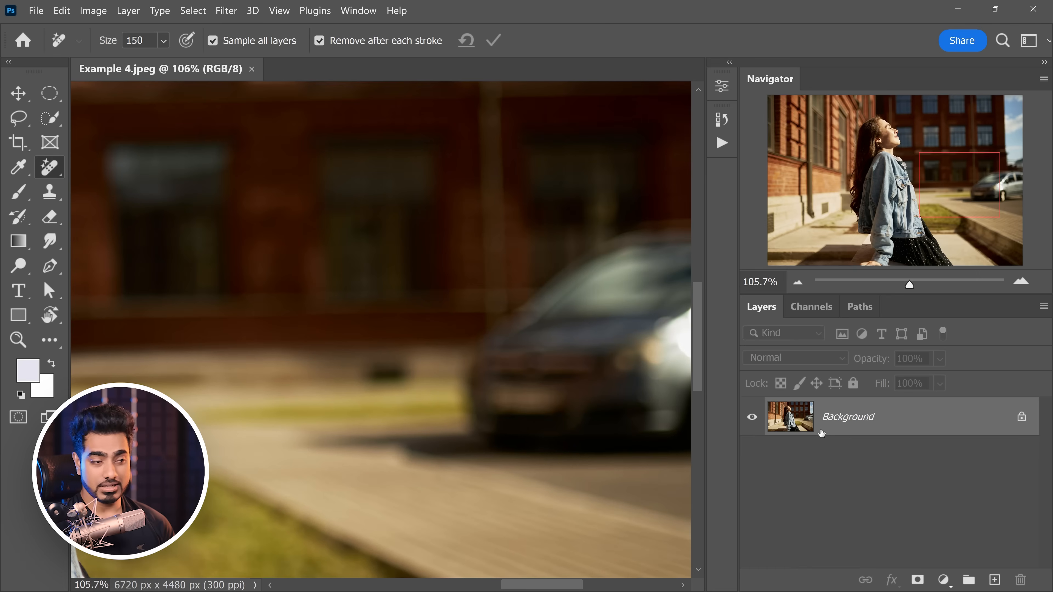
- Erase the dark spot near the car directly on the Background layer and undo the removal
{"action": "mouse_move", "coordinate": [389, 372]}
{"action": "left_mouse_down"}
{"action": "mouse_move", "coordinate": [416, 369]}
{"action": "mouse_move", "coordinate": [370, 379]}
{"action": "mouse_move", "coordinate": [435, 367]}
{"action": "left_mouse_up"}
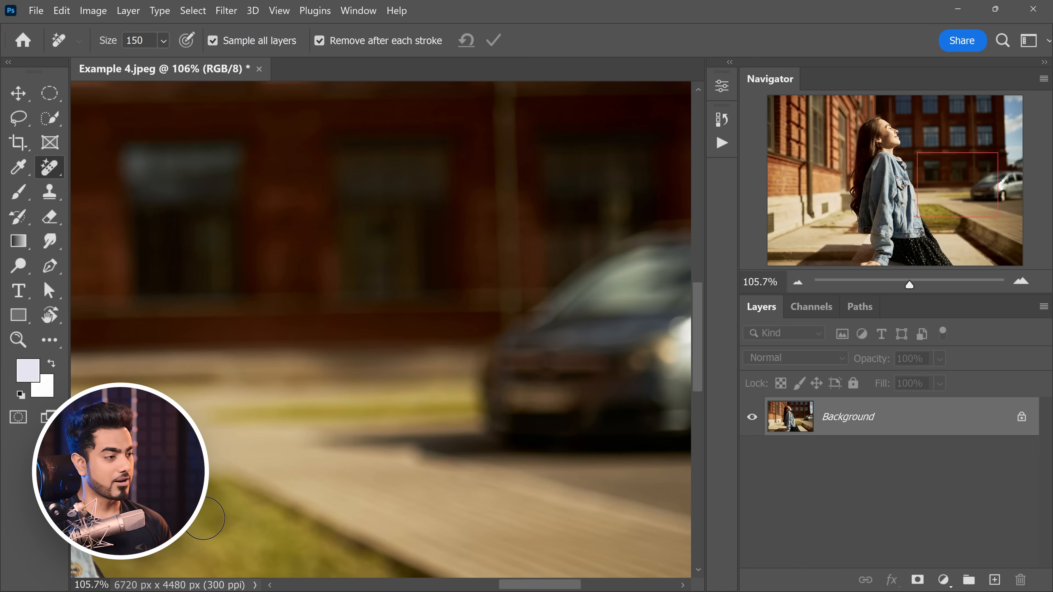
{"action": "key", "text": "ctrl+z"}
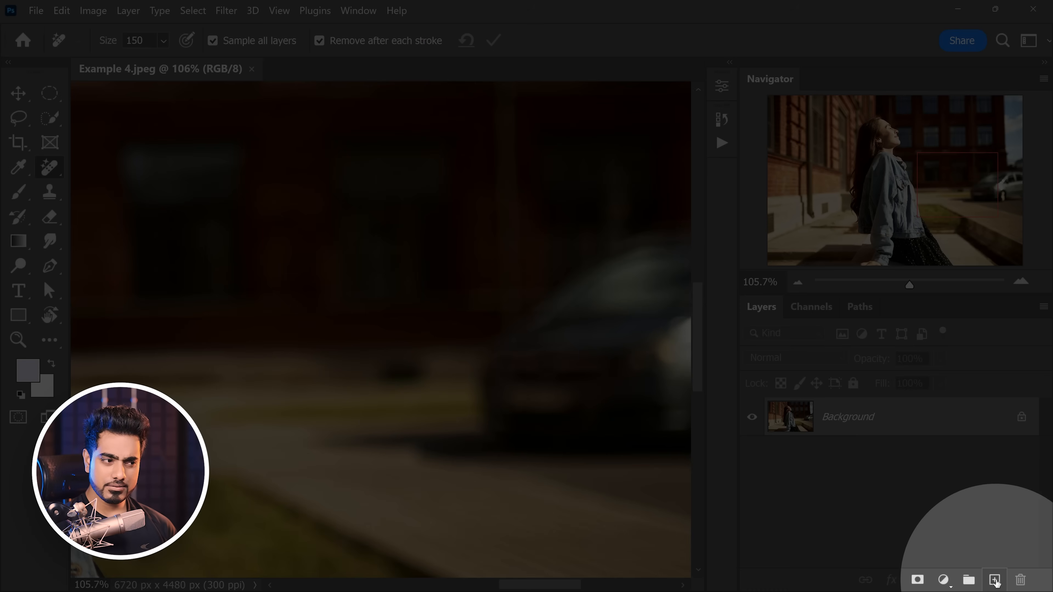
- Add a new layer and try to remove the dark spot near the car with Sample all layers turned off
{"action": "left_click", "coordinate": [995, 580]}
{"action": "left_click", "coordinate": [213, 40]}
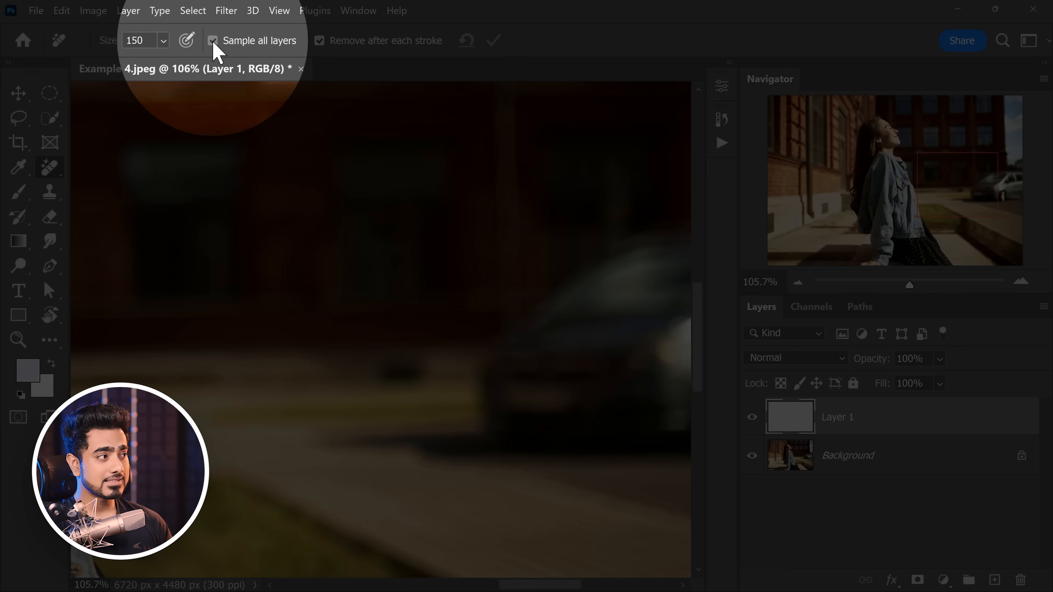
{"action": "left_click_drag", "start_coordinate": [375, 376], "coordinate": [414, 375]}
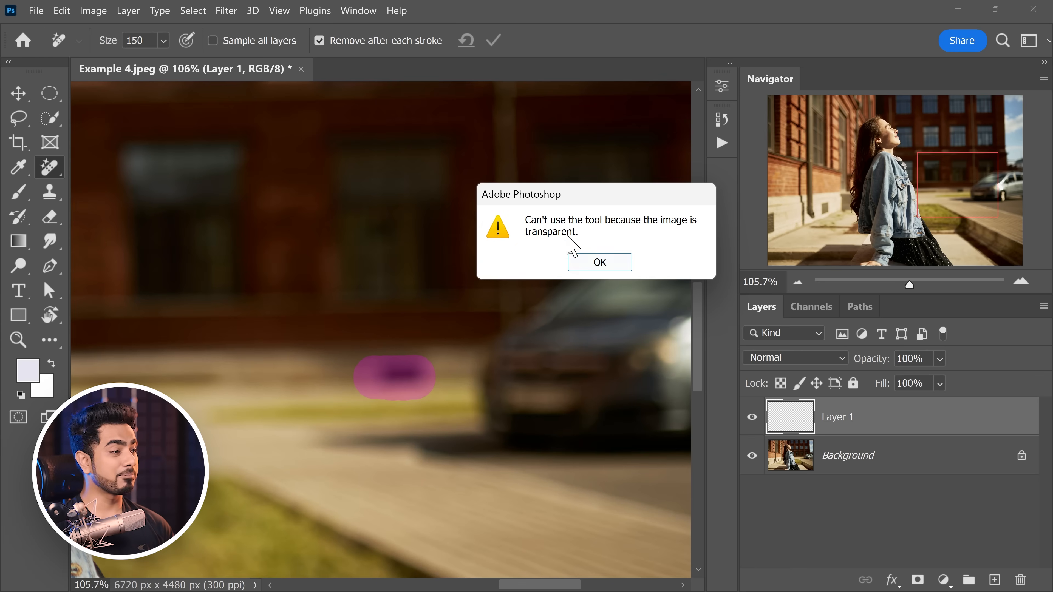
{"action": "left_click", "coordinate": [615, 267]}
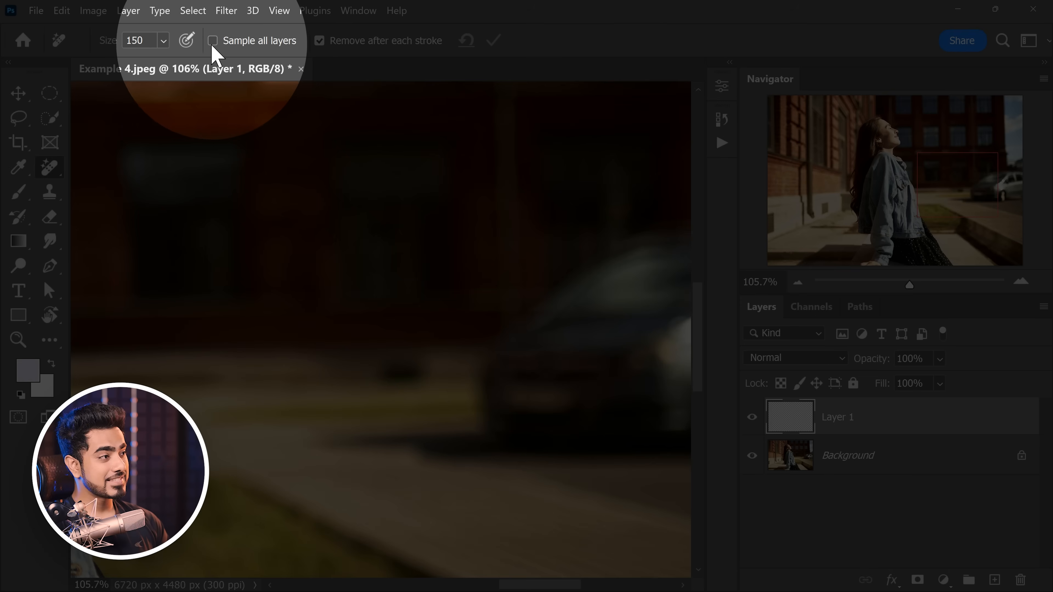
- Turn Sample all layers back on and remove the dark spot near the car on Layer 1
{"action": "left_click", "coordinate": [212, 40]}
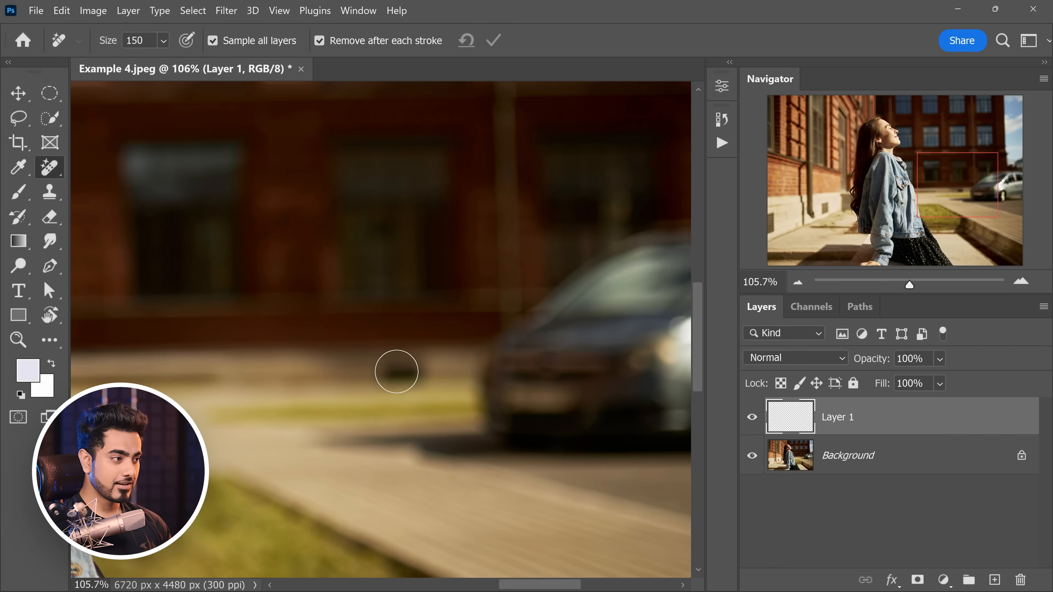
{"action": "mouse_move", "coordinate": [397, 372]}
{"action": "left_mouse_down"}
{"action": "mouse_move", "coordinate": [383, 372]}
{"action": "mouse_move", "coordinate": [402, 376]}
{"action": "left_mouse_up"}
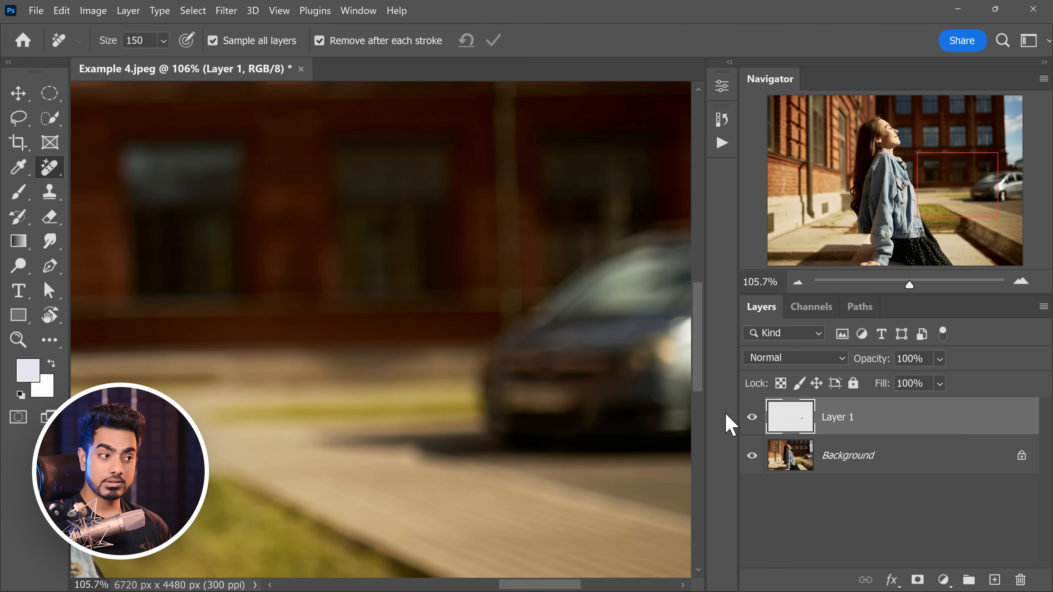
- Check what the removal placed on Layer 1 by toggling the visibility of the layers
{"action": "left_click", "coordinate": [752, 455]}
{"action": "left_click", "coordinate": [752, 418], "text": "alt"}
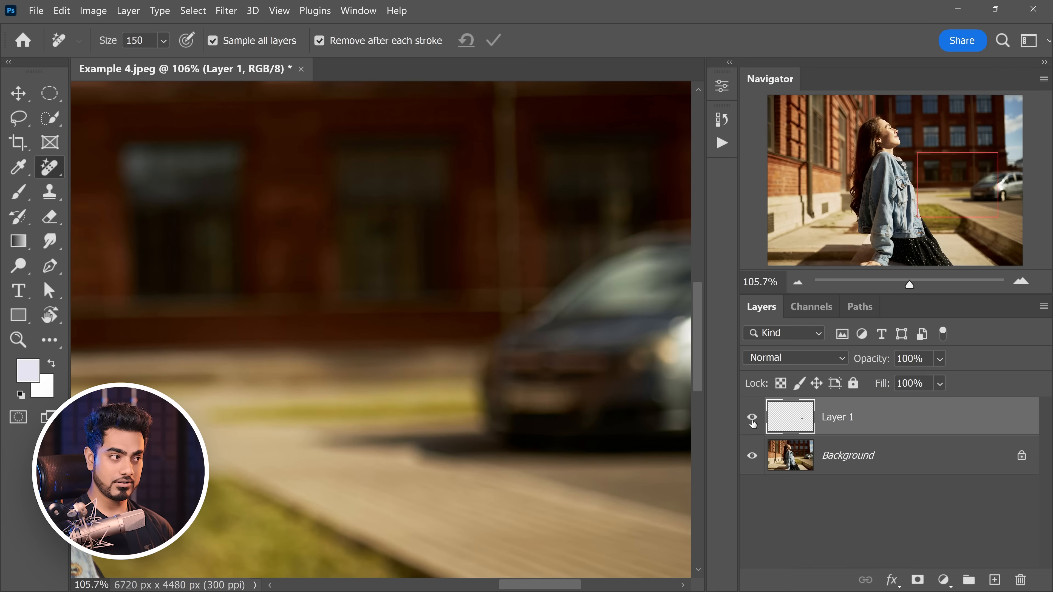
{"action": "left_click_drag", "start_coordinate": [863, 362], "coordinate": [855, 364]}
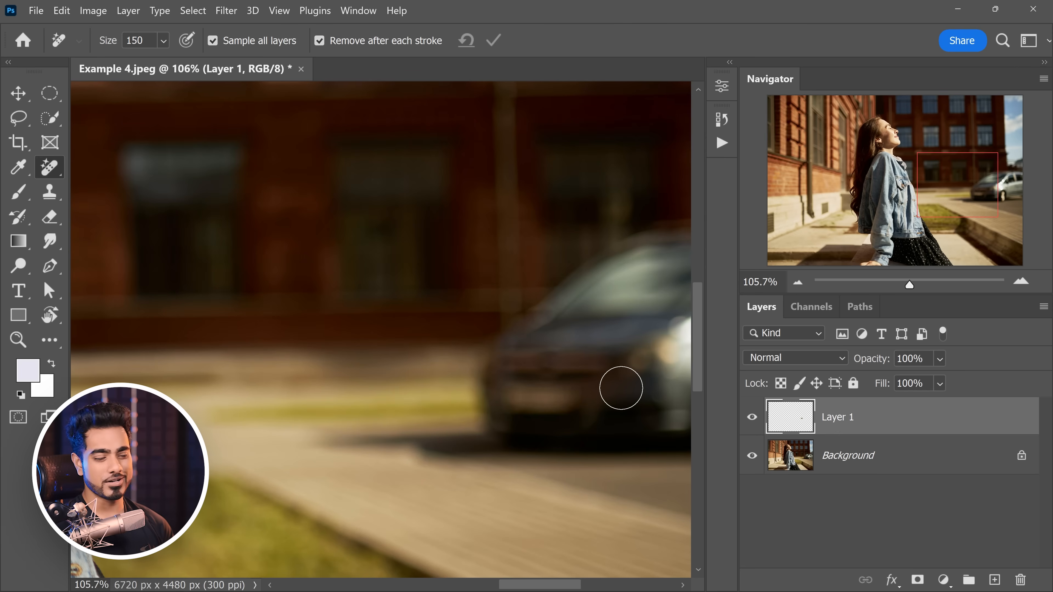
{"action": "left_click", "coordinate": [746, 416]}
{"action": "left_click", "coordinate": [750, 420]}
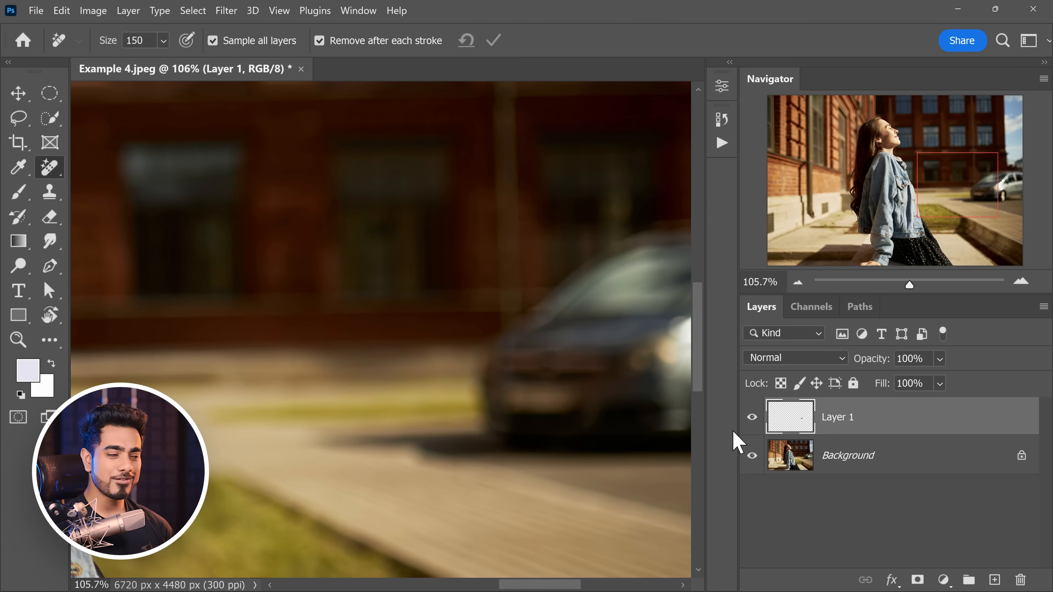
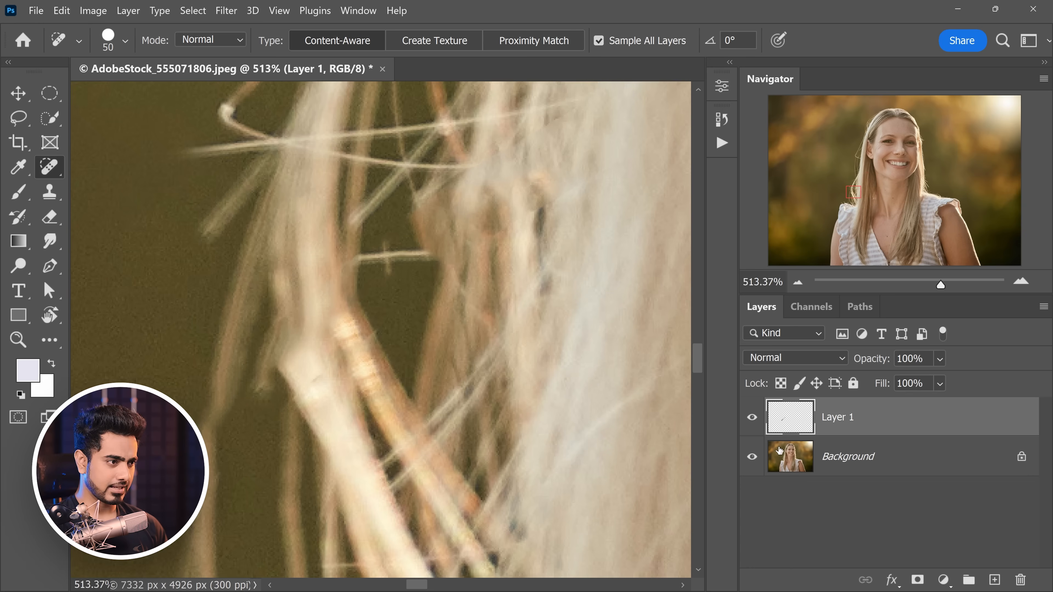
- Toggle Layer 1 to review the Spot Healing Brush result on the woman's stray hair and undo those strokes
{"action": "left_click", "coordinate": [752, 418]}
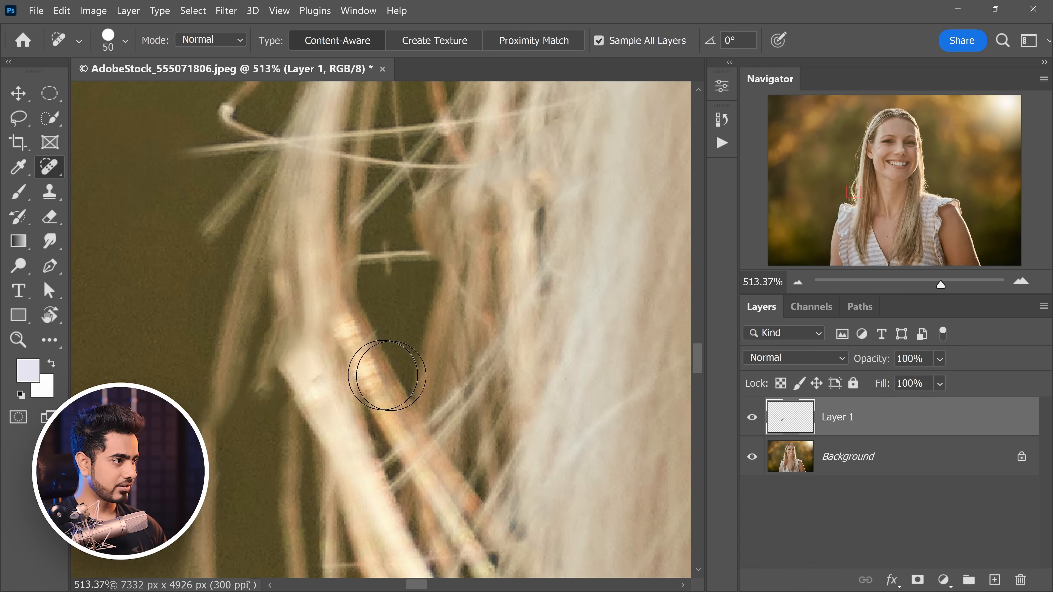
{"action": "key", "text": "ctrl+z"}
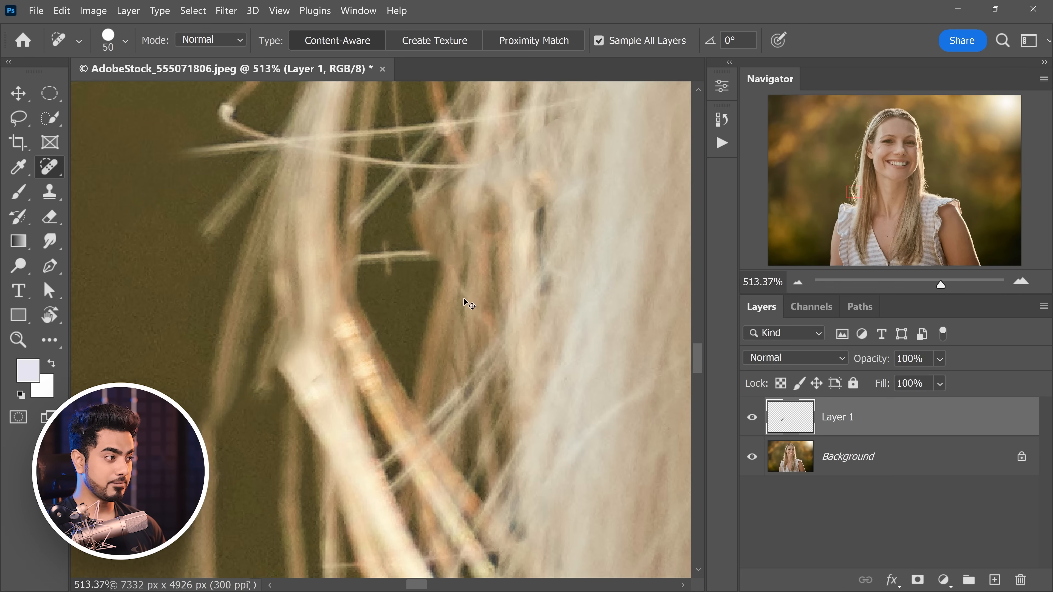
{"action": "key", "text": "ctrl+z"}
{"action": "left_click_drag", "start_coordinate": [451, 308], "coordinate": [417, 311]}
{"action": "left_click_drag", "start_coordinate": [423, 317], "coordinate": [398, 360]}
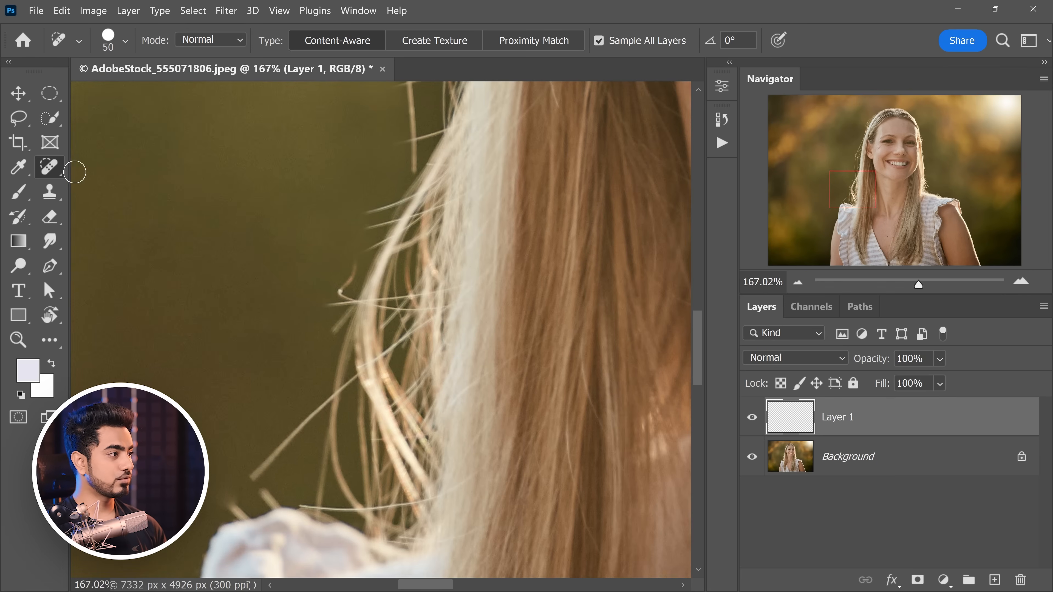
- Remove the long diagonal stray hair crossing the woman's loose strands with the Remove Tool at size 50 and inspect the result
{"action": "right_click", "coordinate": [52, 170]}
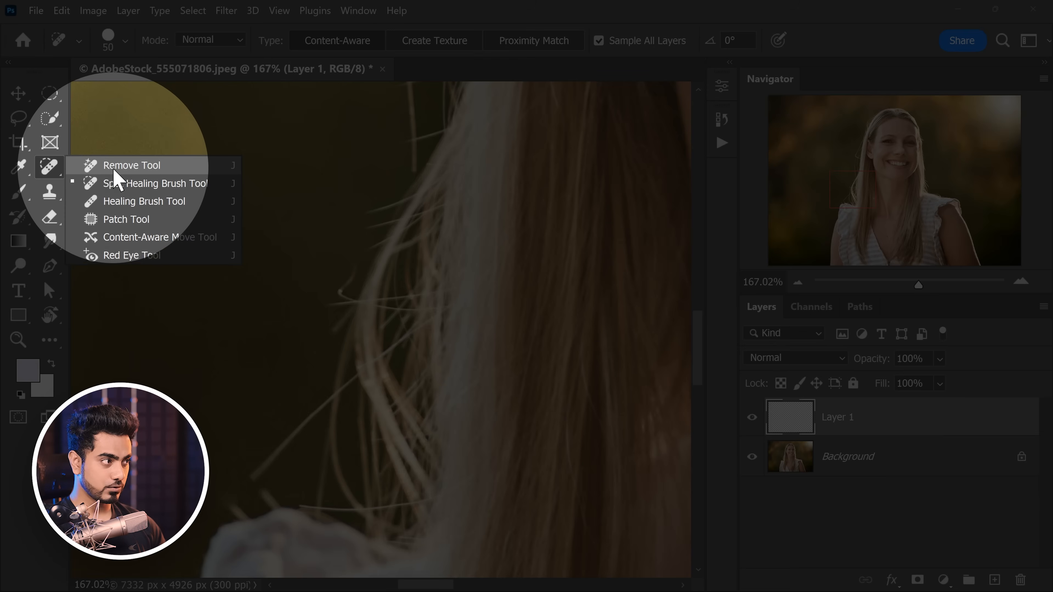
{"action": "left_click", "coordinate": [118, 166]}
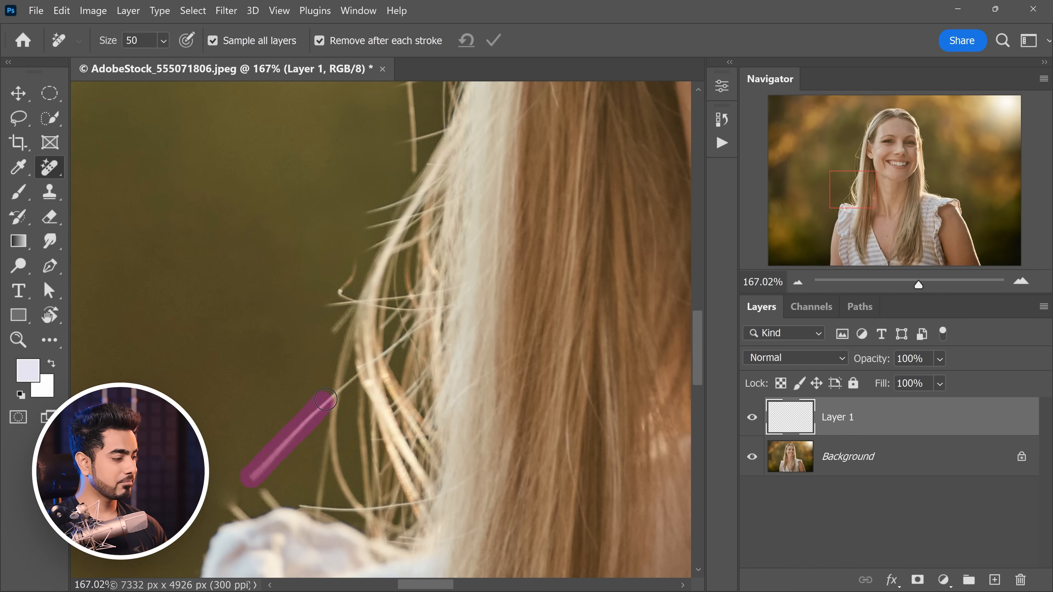
{"action": "left_click_drag", "start_coordinate": [360, 368], "coordinate": [475, 289]}
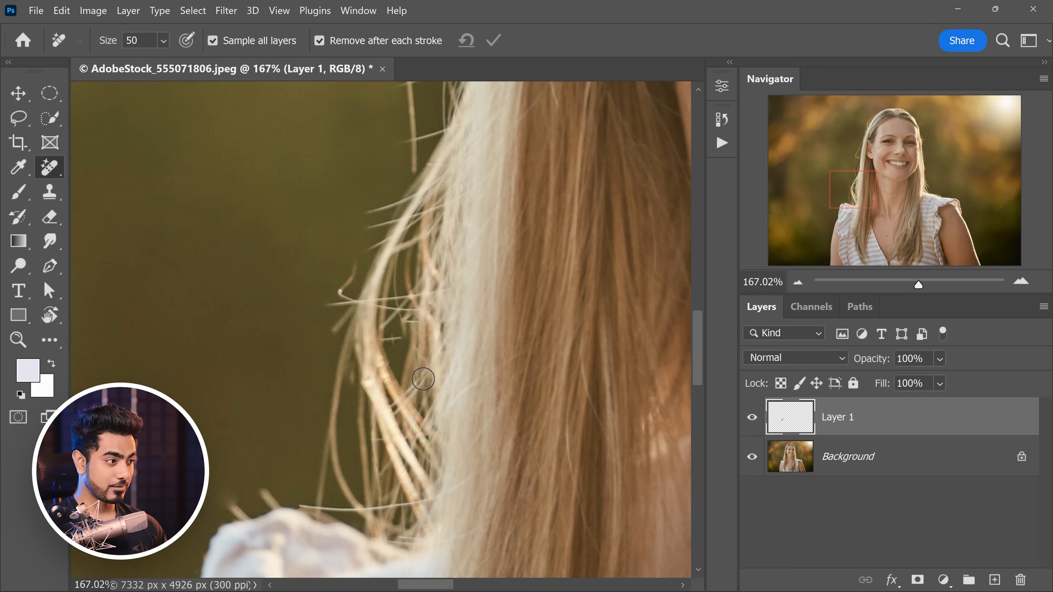
{"action": "left_click_drag", "start_coordinate": [365, 372], "coordinate": [398, 368]}
{"action": "left_click_drag", "start_coordinate": [399, 368], "coordinate": [344, 385]}
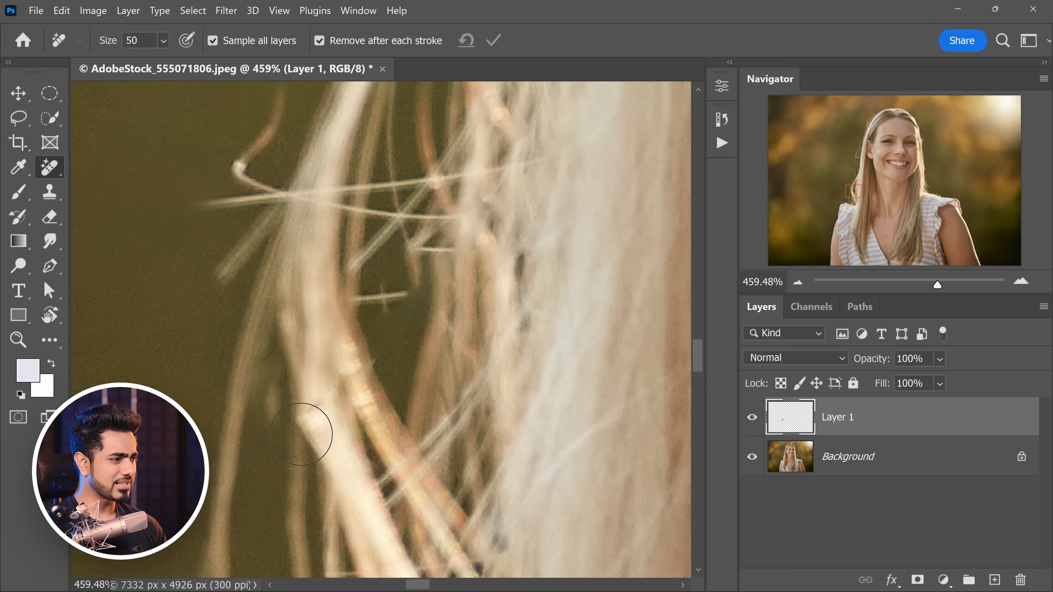
- Remove the short stray hairs beside the woman's curved loose strand with the Remove Tool at size 40
{"action": "left_click_drag", "start_coordinate": [296, 427], "coordinate": [362, 371]}
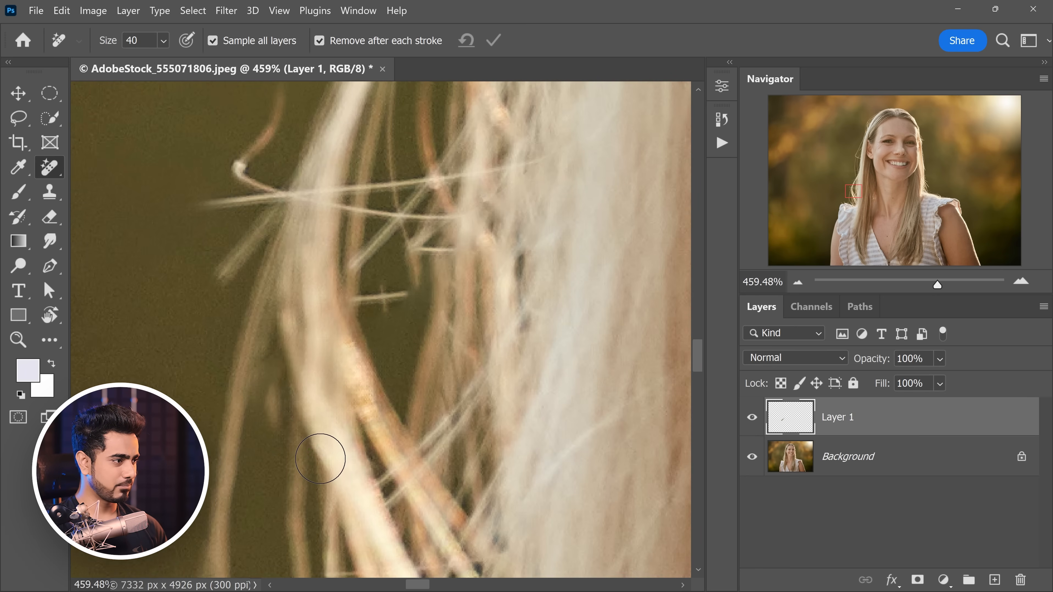
{"action": "left_click_drag", "start_coordinate": [277, 365], "coordinate": [220, 408]}
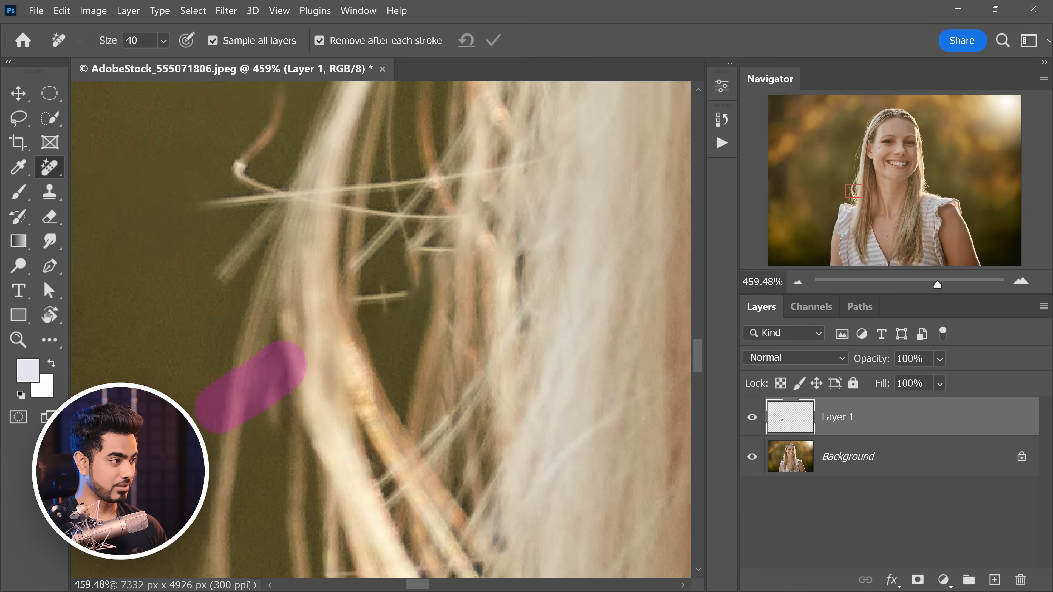
{"action": "mouse_move", "coordinate": [299, 368]}
{"action": "left_mouse_down"}
{"action": "mouse_move", "coordinate": [292, 377]}
{"action": "mouse_move", "coordinate": [326, 398]}
{"action": "mouse_move", "coordinate": [318, 419]}
{"action": "left_mouse_up"}
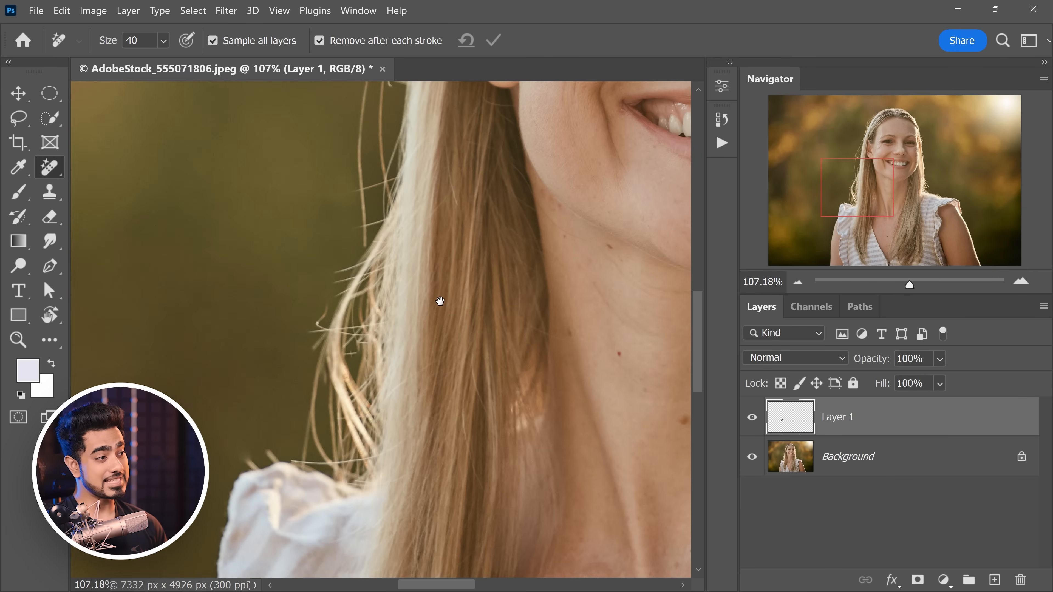
- Remove the thin stray hair crossing the two vertical strands beside the woman's neck at brush size 25 and inspect the repair
{"action": "left_click_drag", "start_coordinate": [424, 268], "coordinate": [383, 365]}
{"action": "left_click_drag", "start_coordinate": [327, 250], "coordinate": [360, 247]}
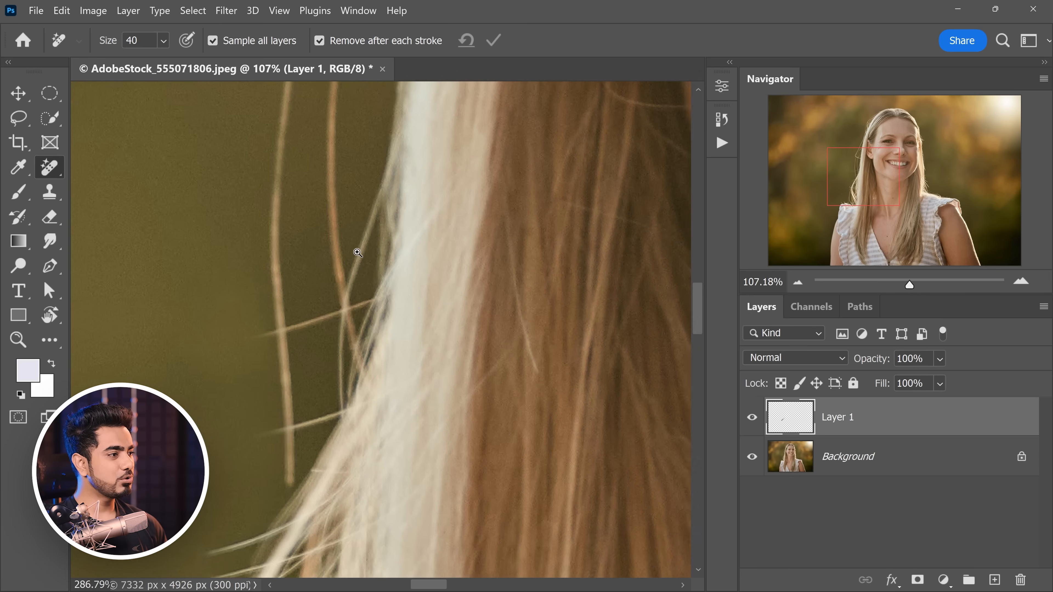
{"action": "left_click_drag", "start_coordinate": [375, 316], "coordinate": [261, 342]}
{"action": "key", "text": "bracketleft"}
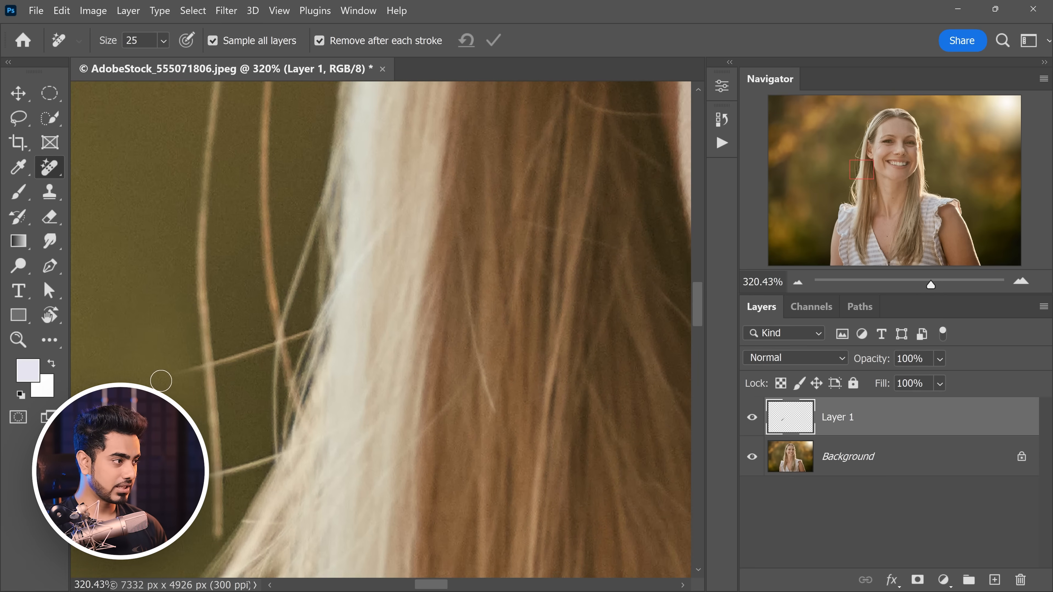
{"action": "left_click_drag", "start_coordinate": [164, 380], "coordinate": [379, 305]}
{"action": "left_click_drag", "start_coordinate": [211, 361], "coordinate": [247, 356]}
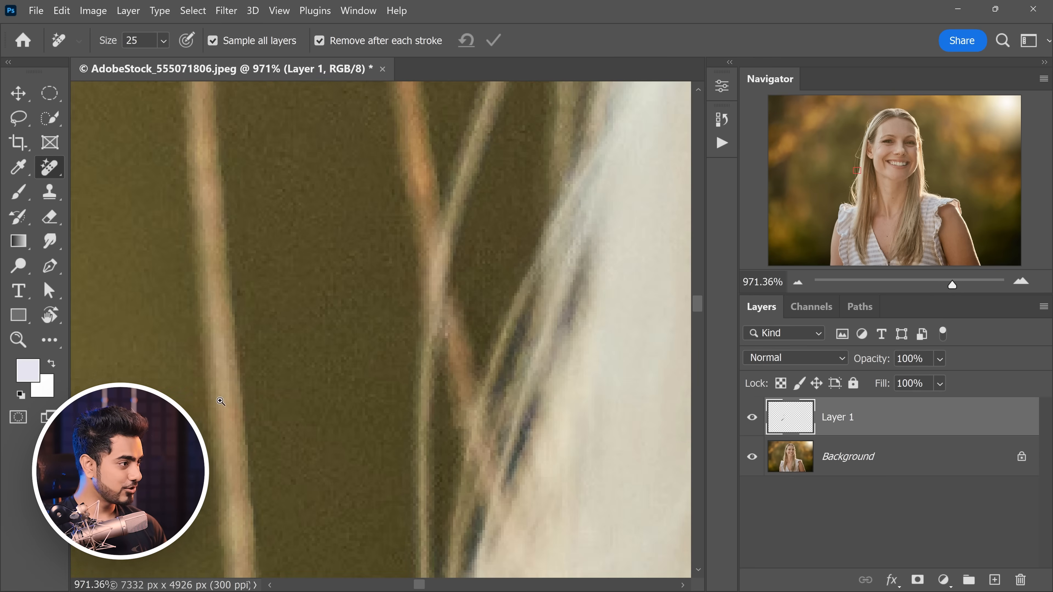
{"action": "left_click_drag", "start_coordinate": [281, 322], "coordinate": [231, 340]}
{"action": "left_click_drag", "start_coordinate": [312, 351], "coordinate": [311, 411]}
{"action": "left_click_drag", "start_coordinate": [311, 292], "coordinate": [308, 406]}
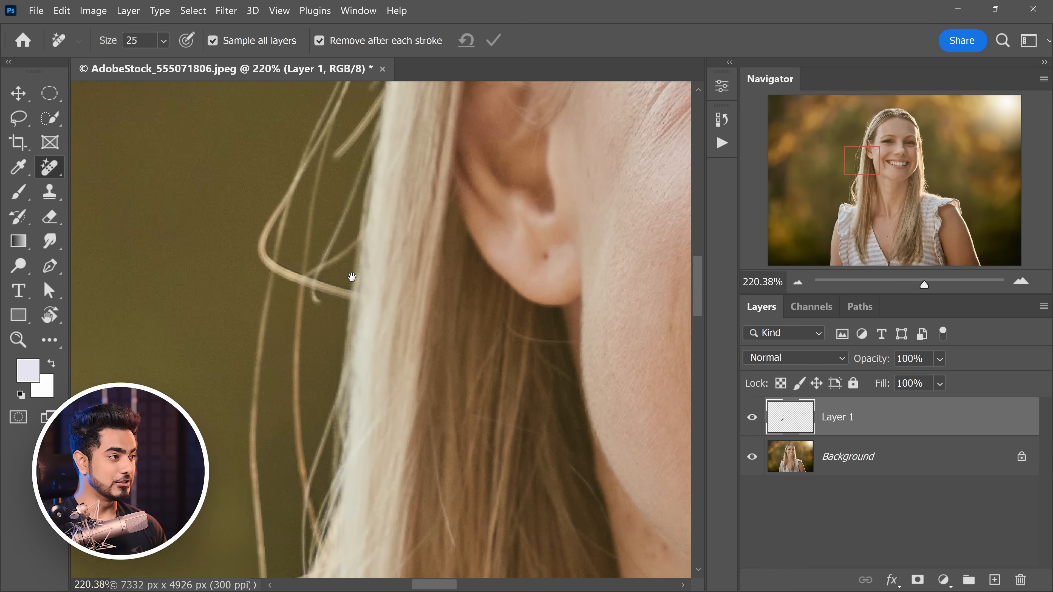
- Remove the stray hair sticking out beside the ear and, at brush size 30, the fine hairs below the earlobe
{"action": "left_click_drag", "start_coordinate": [352, 278], "coordinate": [323, 366]}
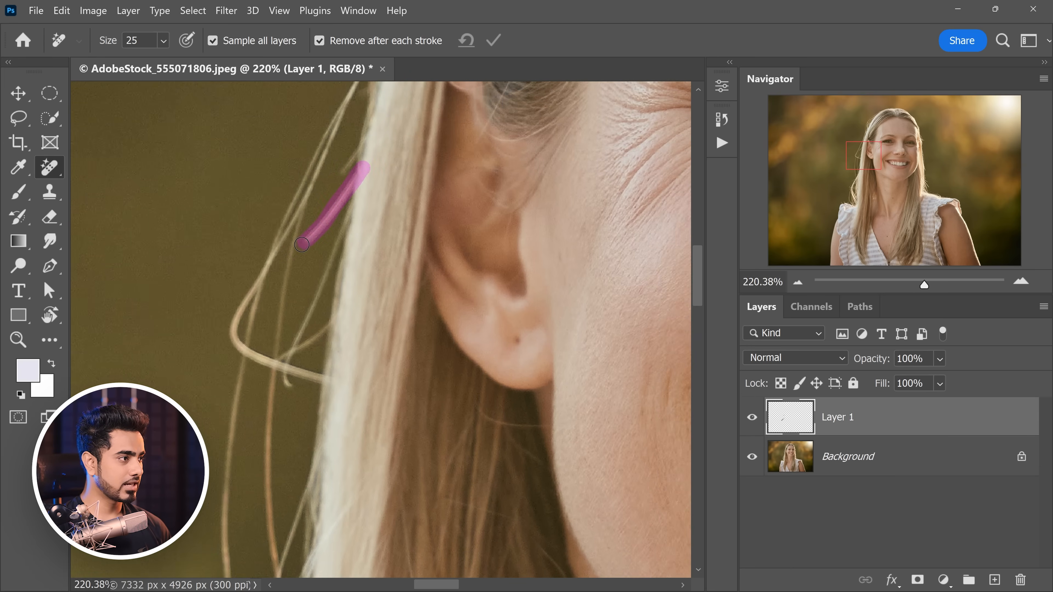
{"action": "left_click_drag", "start_coordinate": [302, 244], "coordinate": [301, 246]}
{"action": "left_click_drag", "start_coordinate": [399, 434], "coordinate": [296, 306]}
{"action": "key", "text": "bracketright"}
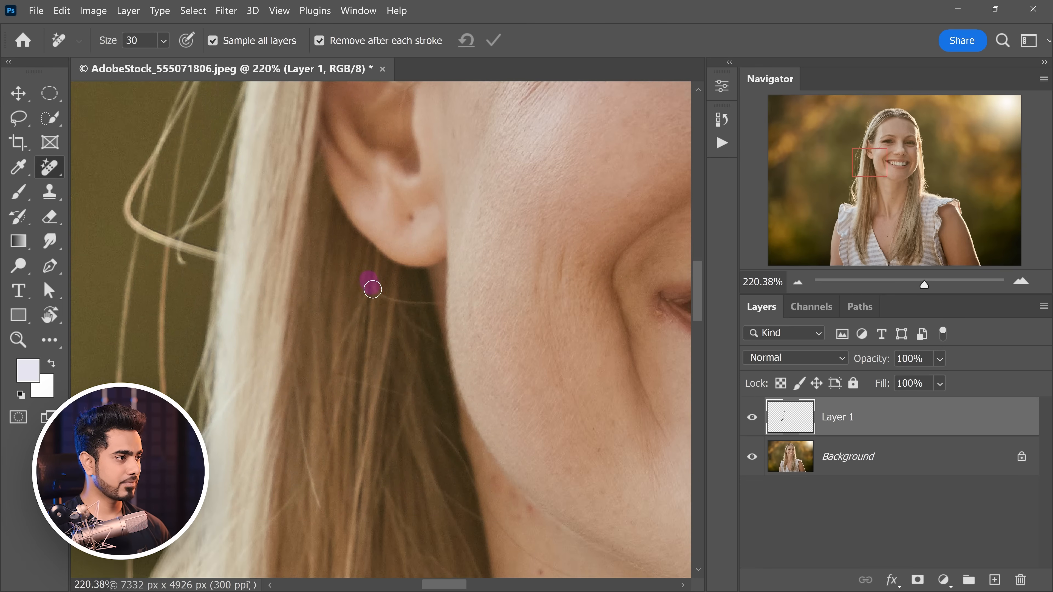
{"action": "left_click_drag", "start_coordinate": [444, 308], "coordinate": [444, 309]}
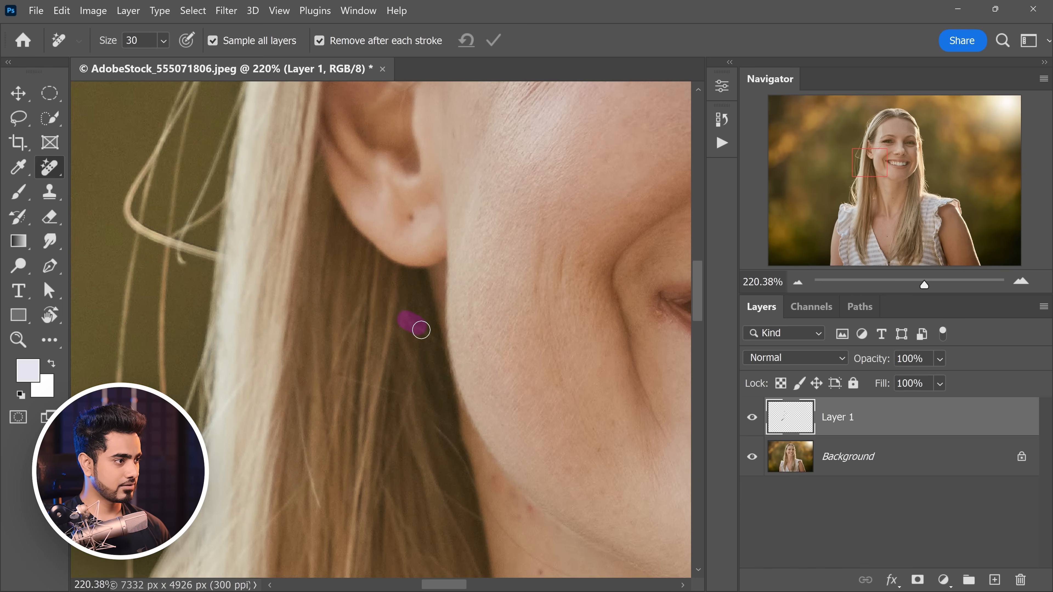
{"action": "scroll", "coordinate": [392, 322], "scroll_direction": "down", "scroll_amount": 3}
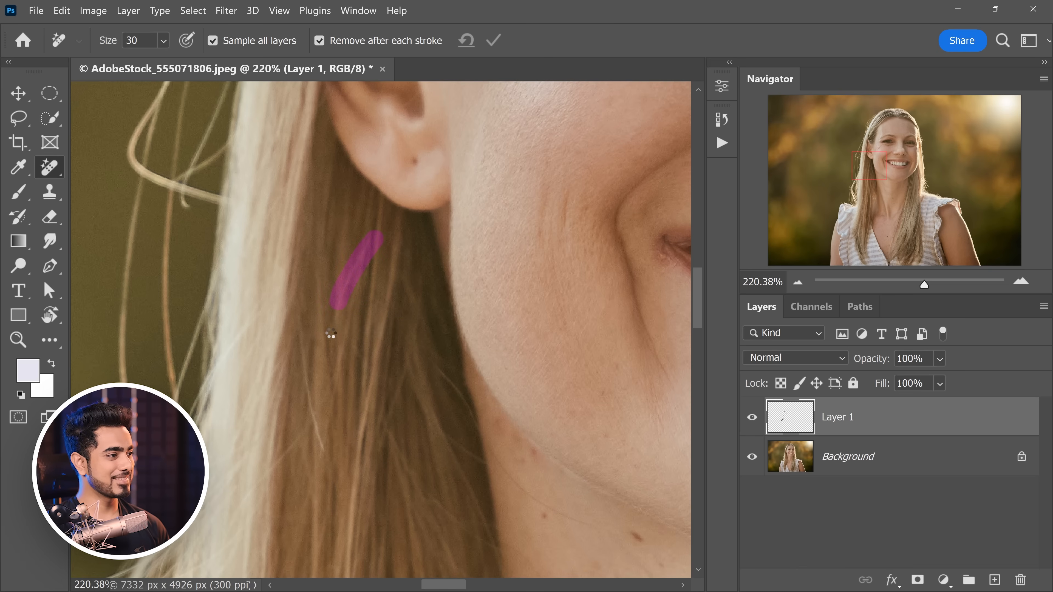
{"action": "mouse_move", "coordinate": [316, 375]}
{"action": "left_mouse_down"}
{"action": "mouse_move", "coordinate": [340, 327]}
{"action": "mouse_move", "coordinate": [312, 397]}
{"action": "mouse_move", "coordinate": [270, 452]}
{"action": "left_mouse_up"}
- Compare the hair cleanup with the original by toggling Layer 1's visibility
{"action": "scroll", "coordinate": [345, 322], "scroll_direction": "down", "scroll_amount": 5}
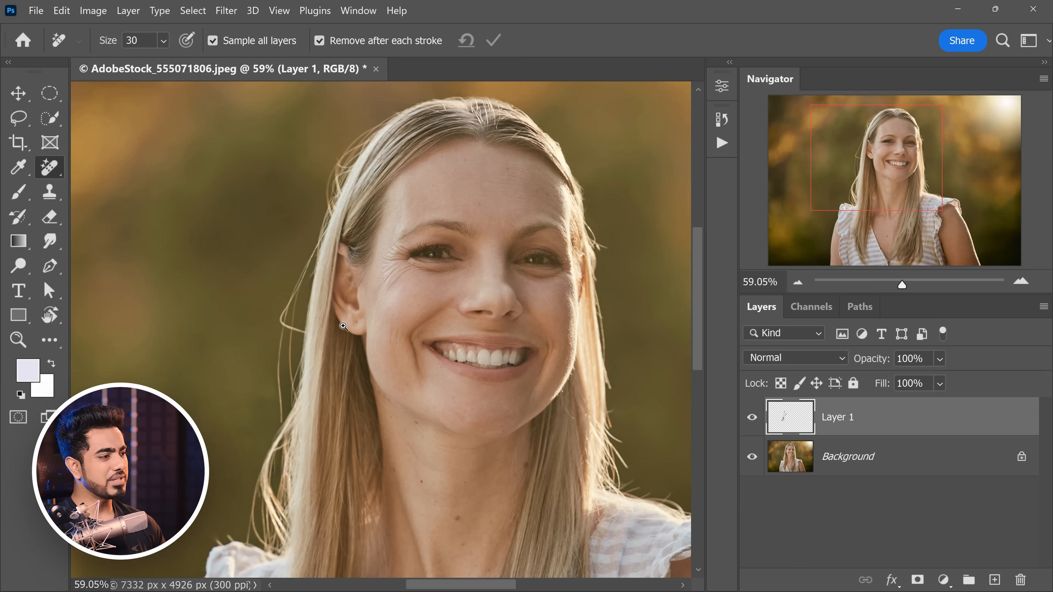
{"action": "left_click_drag", "start_coordinate": [318, 348], "coordinate": [335, 322]}
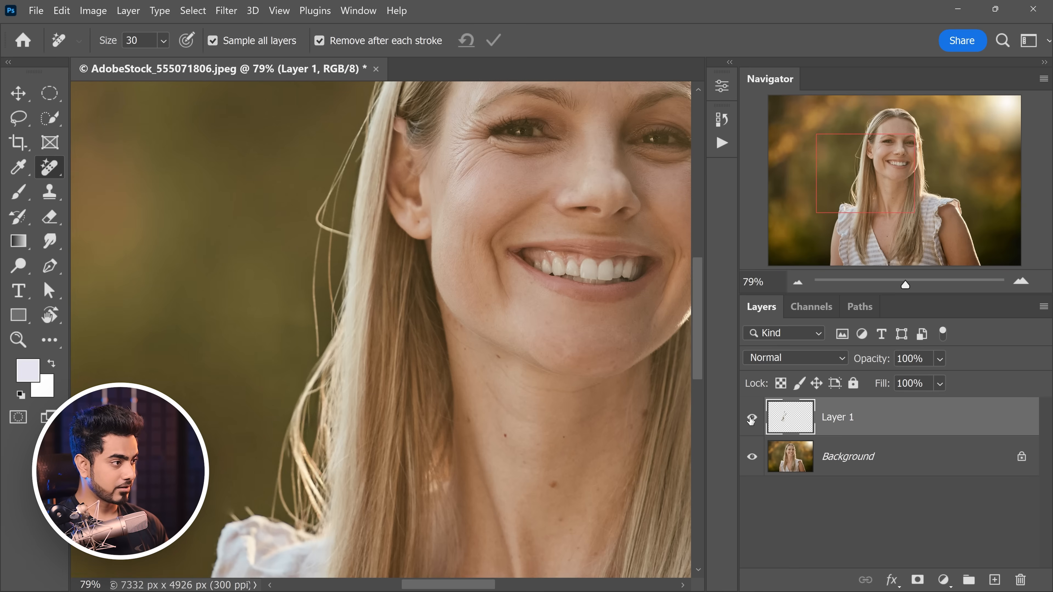
{"action": "left_click", "coordinate": [751, 417]}
{"action": "left_click", "coordinate": [751, 418]}
{"action": "left_click", "coordinate": [751, 417]}
{"action": "left_click", "coordinate": [751, 417]}
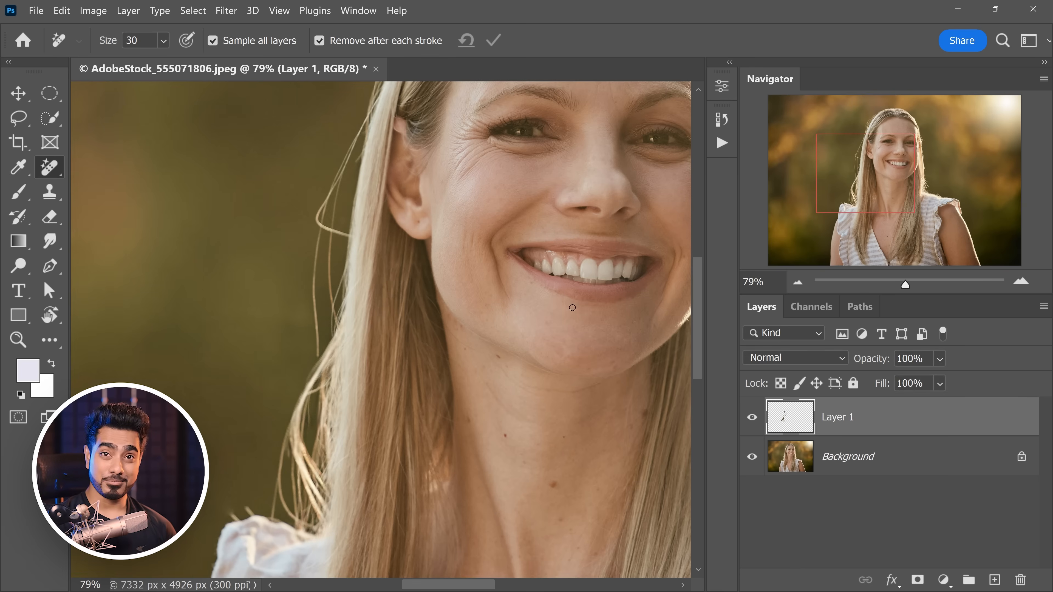
- Remove the small dark blemishes on the woman's forehead with the Remove Tool at size 35
{"action": "scroll", "coordinate": [594, 307], "scroll_direction": "down", "scroll_amount": 2}
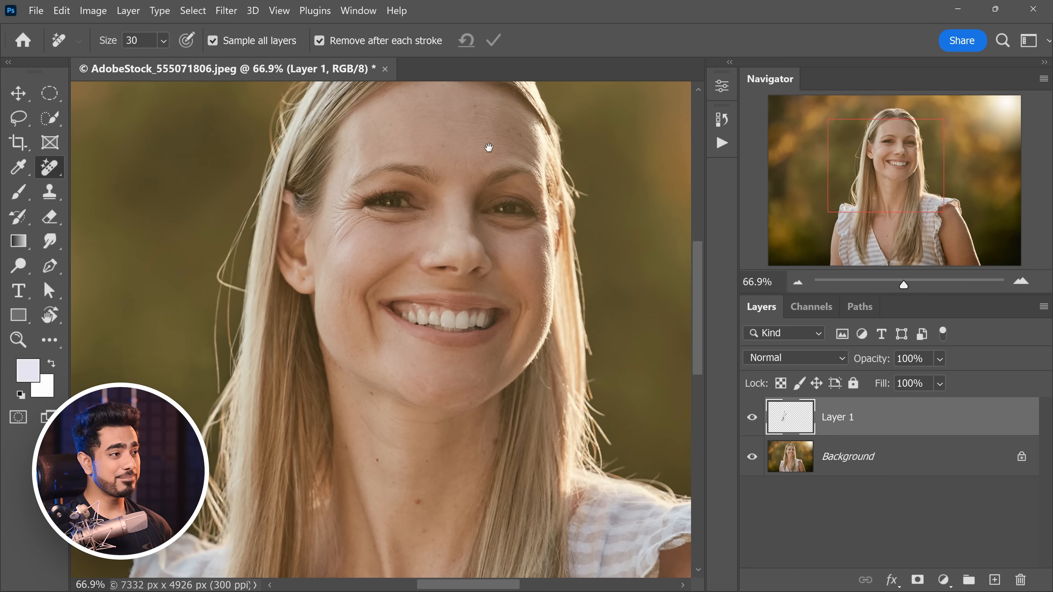
{"action": "left_click_drag", "start_coordinate": [488, 148], "coordinate": [442, 228]}
{"action": "left_click_drag", "start_coordinate": [449, 188], "coordinate": [477, 183]}
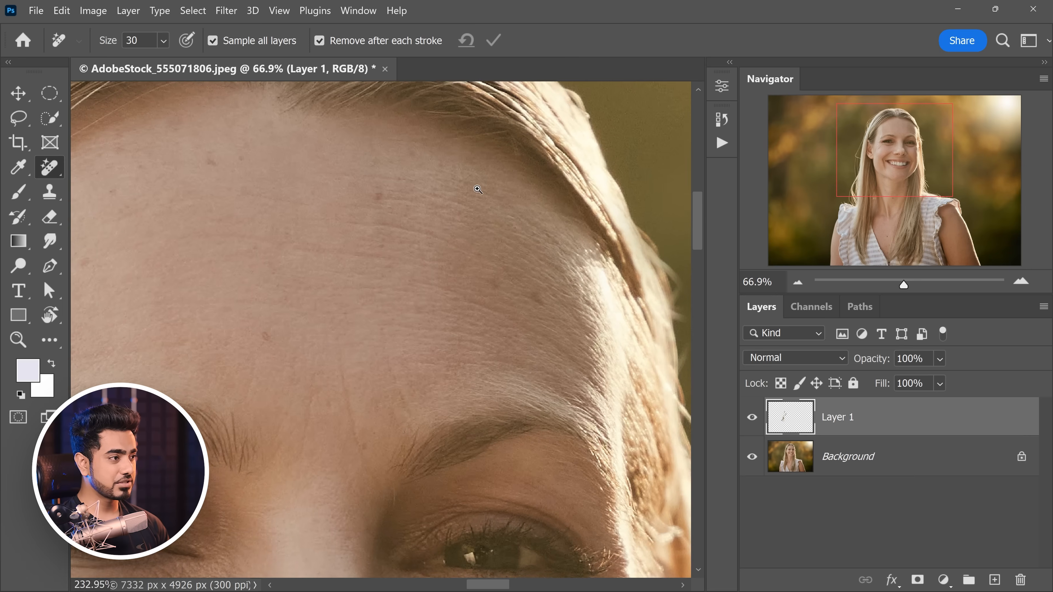
{"action": "left_click_drag", "start_coordinate": [428, 232], "coordinate": [492, 246]}
{"action": "key", "text": "bracketright"}
{"action": "left_click", "coordinate": [278, 175]}
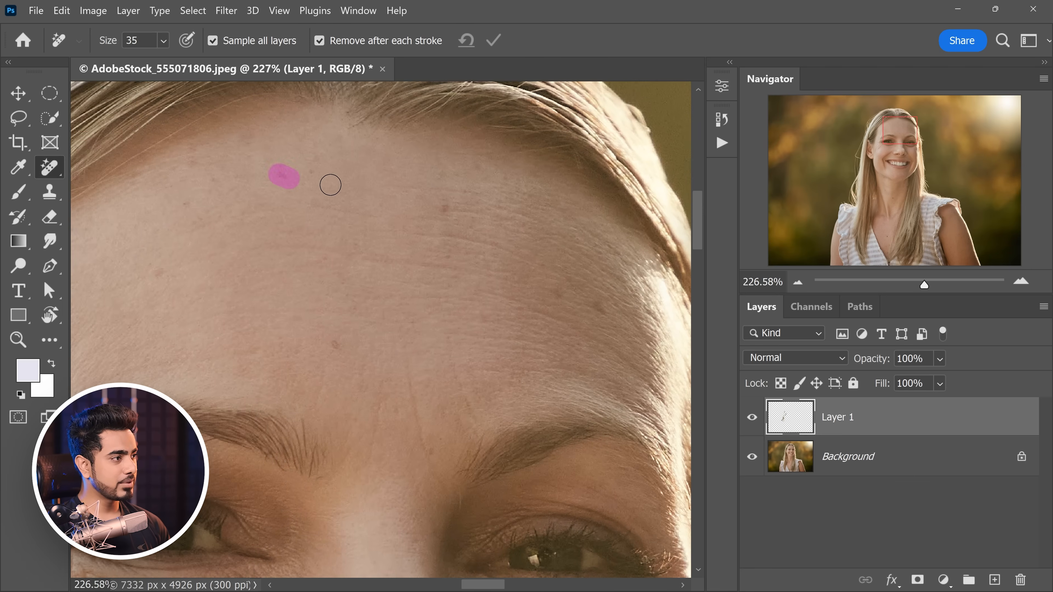
{"action": "left_click", "coordinate": [313, 170]}
{"action": "left_click", "coordinate": [334, 349]}
{"action": "key", "text": "bracketleft"}
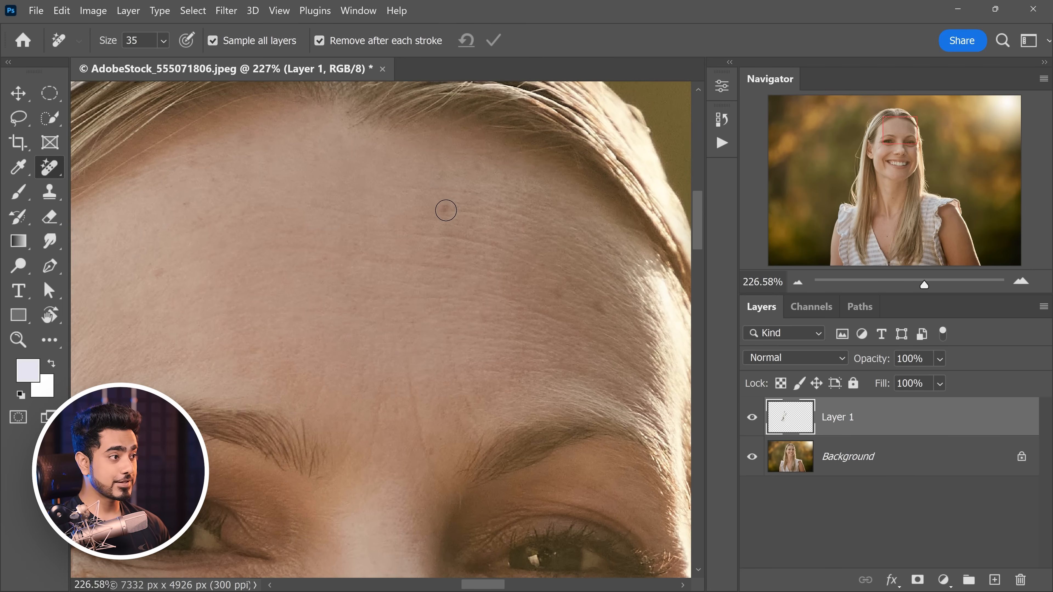
{"action": "left_click", "coordinate": [446, 210]}
- Remove the fine horizontal lines across the forehead at brush size 30
{"action": "left_click_drag", "start_coordinate": [440, 273], "coordinate": [393, 270]}
{"action": "mouse_move", "coordinate": [376, 235]}
{"action": "left_mouse_down"}
{"action": "mouse_move", "coordinate": [435, 238]}
{"action": "mouse_move", "coordinate": [491, 262]}
{"action": "left_mouse_up"}
{"action": "left_click_drag", "start_coordinate": [214, 248], "coordinate": [442, 271]}
{"action": "mouse_move", "coordinate": [477, 309]}
{"action": "left_mouse_down"}
{"action": "mouse_move", "coordinate": [372, 268]}
{"action": "mouse_move", "coordinate": [466, 300]}
{"action": "mouse_move", "coordinate": [543, 363]}
{"action": "left_mouse_up"}
{"action": "left_click_drag", "start_coordinate": [271, 310], "coordinate": [335, 306]}
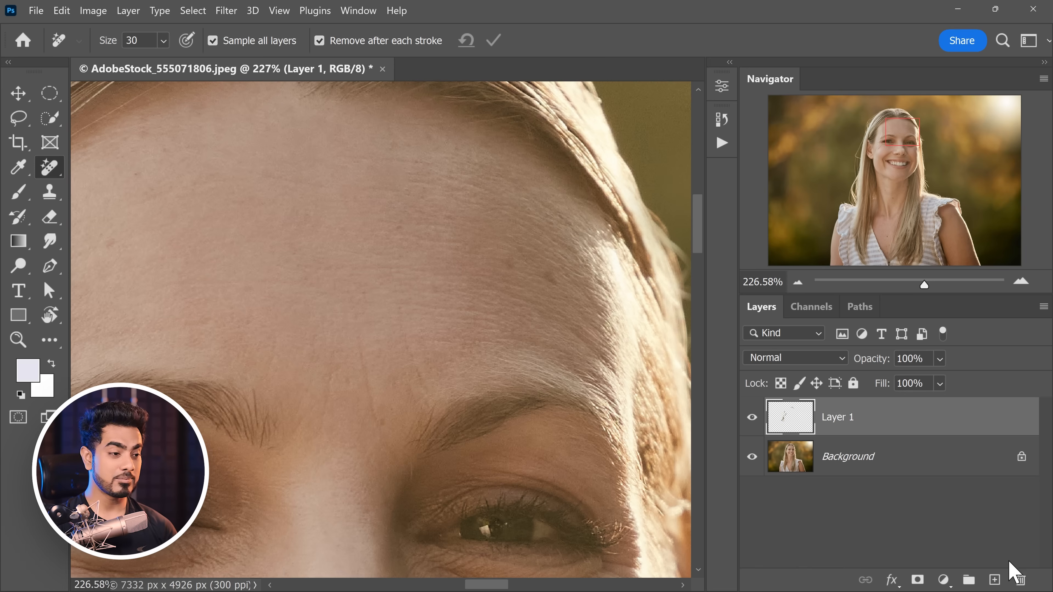
- Add a new layer above Layer 1 and remove the first smile lines fanning out below the outer eye corner
{"action": "left_click", "coordinate": [994, 581]}
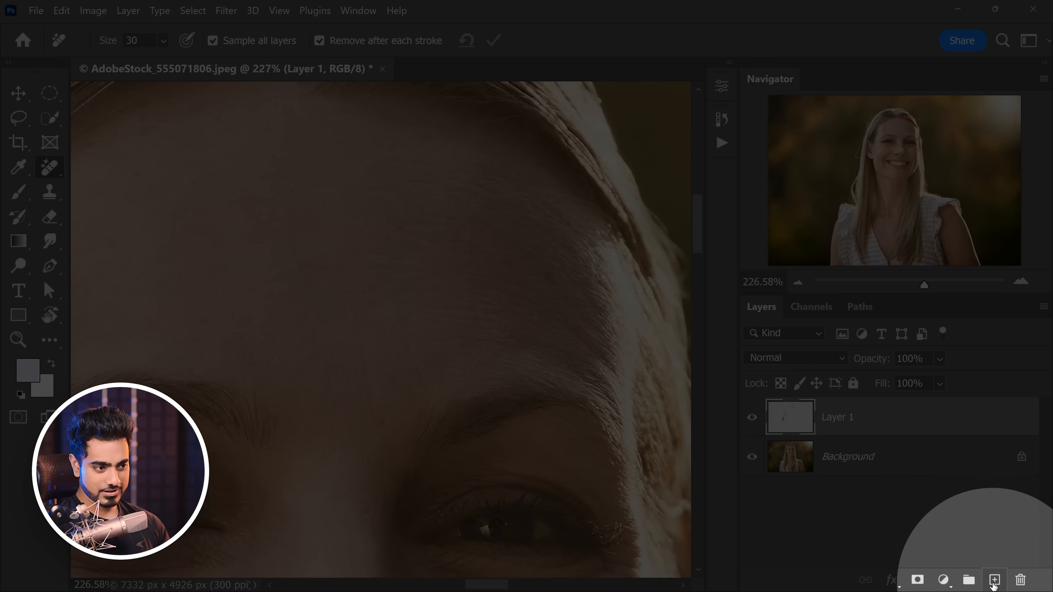
{"action": "left_click", "coordinate": [994, 580]}
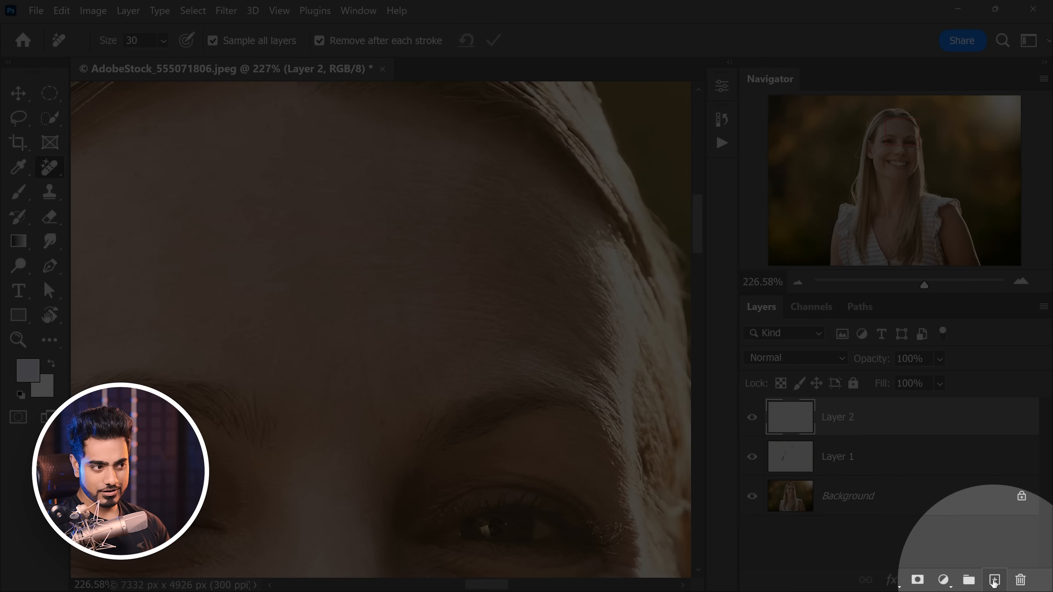
{"action": "left_click_drag", "start_coordinate": [440, 386], "coordinate": [581, 214]}
{"action": "left_click_drag", "start_coordinate": [371, 362], "coordinate": [517, 290]}
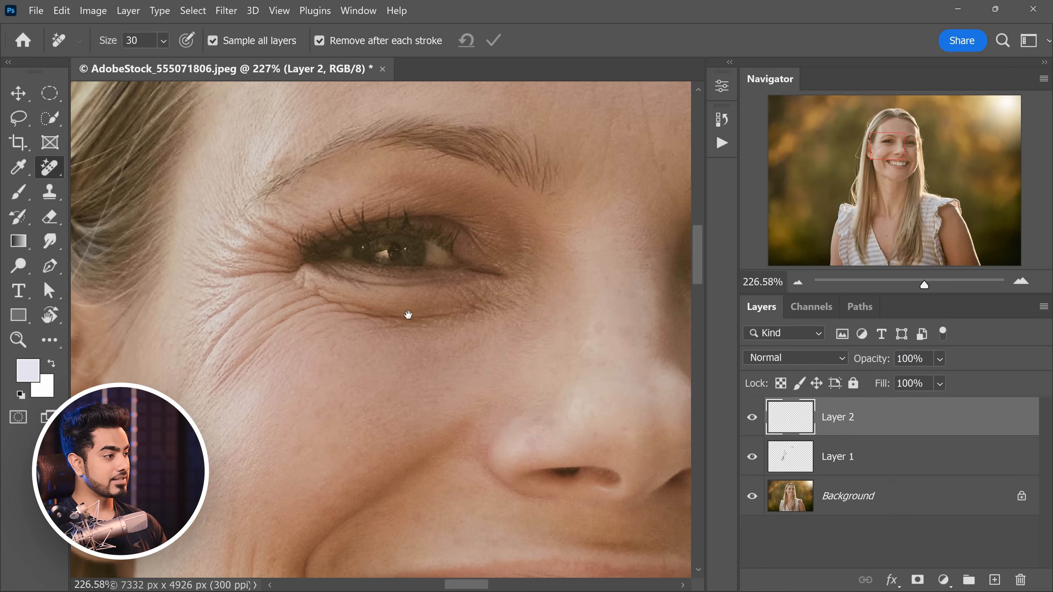
{"action": "mouse_move", "coordinate": [241, 354]}
{"action": "left_mouse_down"}
{"action": "mouse_move", "coordinate": [305, 337]}
{"action": "mouse_move", "coordinate": [240, 402]}
{"action": "left_mouse_up"}
{"action": "mouse_move", "coordinate": [300, 335]}
{"action": "left_mouse_down"}
{"action": "mouse_move", "coordinate": [274, 357]}
{"action": "mouse_move", "coordinate": [263, 349]}
{"action": "mouse_move", "coordinate": [286, 335]}
{"action": "left_mouse_up"}
{"action": "mouse_move", "coordinate": [360, 291]}
{"action": "left_mouse_down"}
{"action": "mouse_move", "coordinate": [312, 325]}
{"action": "mouse_move", "coordinate": [260, 330]}
{"action": "mouse_move", "coordinate": [297, 324]}
{"action": "left_mouse_up"}
{"action": "left_click_drag", "start_coordinate": [327, 281], "coordinate": [244, 387]}
- Remove the fine crow's-feet lines directly beside the outer corner of the eye
{"action": "mouse_move", "coordinate": [328, 258]}
{"action": "left_mouse_down"}
{"action": "mouse_move", "coordinate": [278, 290]}
{"action": "mouse_move", "coordinate": [284, 264]}
{"action": "mouse_move", "coordinate": [263, 274]}
{"action": "mouse_move", "coordinate": [292, 250]}
{"action": "left_mouse_up"}
{"action": "left_click_drag", "start_coordinate": [237, 272], "coordinate": [247, 272]}
{"action": "left_click_drag", "start_coordinate": [319, 262], "coordinate": [253, 307]}
{"action": "left_click_drag", "start_coordinate": [272, 262], "coordinate": [287, 268]}
{"action": "left_click_drag", "start_coordinate": [302, 265], "coordinate": [270, 297]}
- Remove the remaining smile lines on the upper cheek below the eye, raising the brush size to 35
{"action": "left_click_drag", "start_coordinate": [334, 283], "coordinate": [238, 359]}
{"action": "mouse_move", "coordinate": [359, 297]}
{"action": "left_mouse_down"}
{"action": "mouse_move", "coordinate": [298, 341]}
{"action": "mouse_move", "coordinate": [324, 341]}
{"action": "mouse_move", "coordinate": [311, 347]}
{"action": "left_mouse_up"}
{"action": "mouse_move", "coordinate": [407, 331]}
{"action": "left_mouse_down"}
{"action": "mouse_move", "coordinate": [369, 322]}
{"action": "mouse_move", "coordinate": [296, 336]}
{"action": "mouse_move", "coordinate": [241, 409]}
{"action": "left_mouse_up"}
{"action": "key", "text": "bracketright"}
{"action": "left_click_drag", "start_coordinate": [323, 370], "coordinate": [271, 416]}
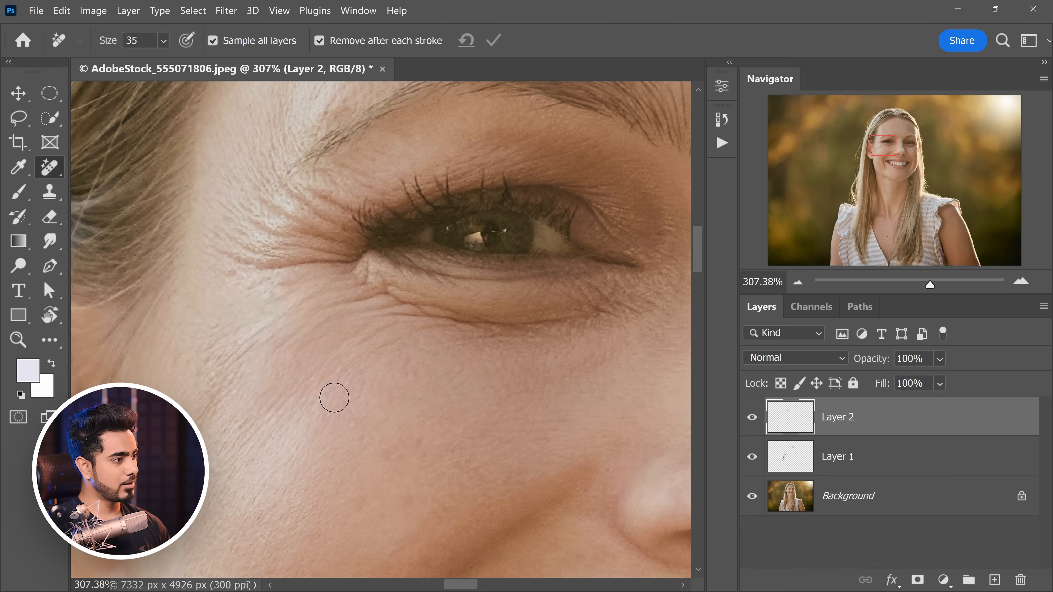
- Set Layer 2's opacity to 50% and toggle its visibility to compare the wrinkle removal with the original
{"action": "scroll", "coordinate": [343, 369], "scroll_direction": "down", "scroll_amount": 4}
{"action": "left_click_drag", "start_coordinate": [366, 357], "coordinate": [345, 370]}
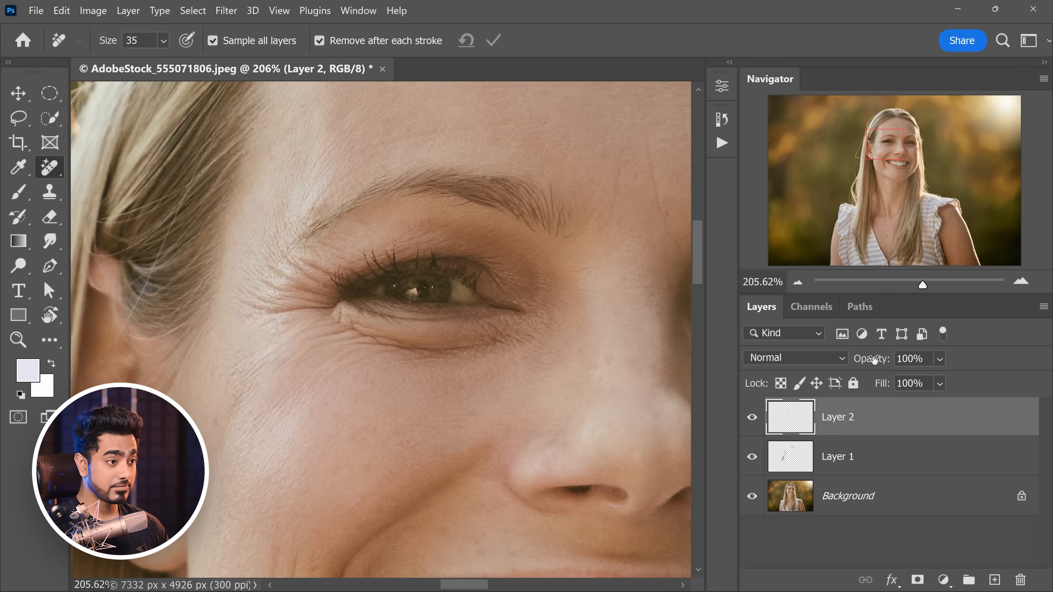
{"action": "left_click_drag", "start_coordinate": [873, 361], "coordinate": [849, 364]}
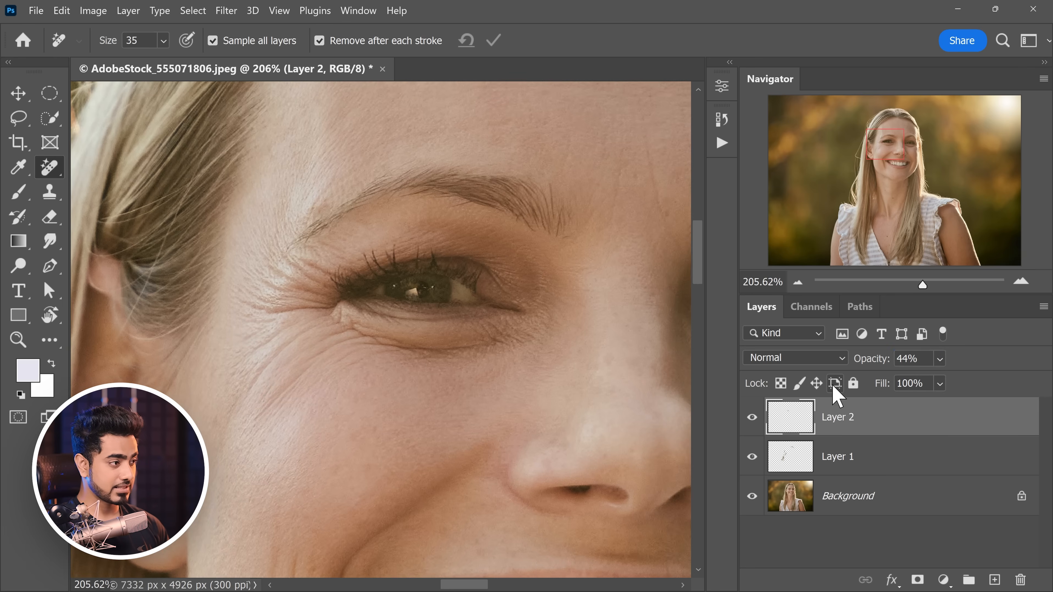
{"action": "left_click", "coordinate": [872, 359]}
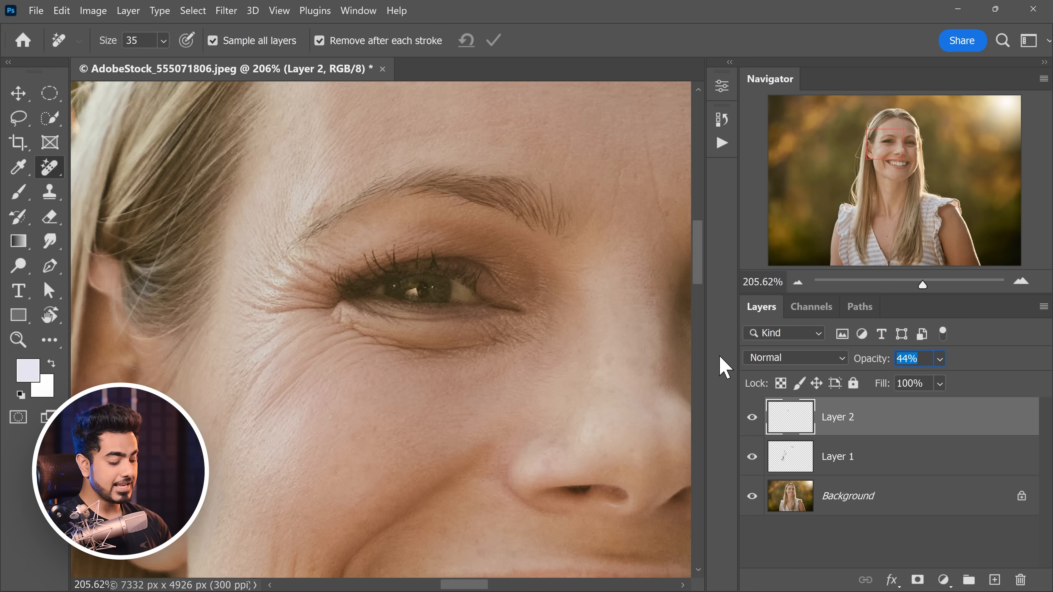
{"action": "type", "text": "50"}
{"action": "left_click", "coordinate": [749, 419]}
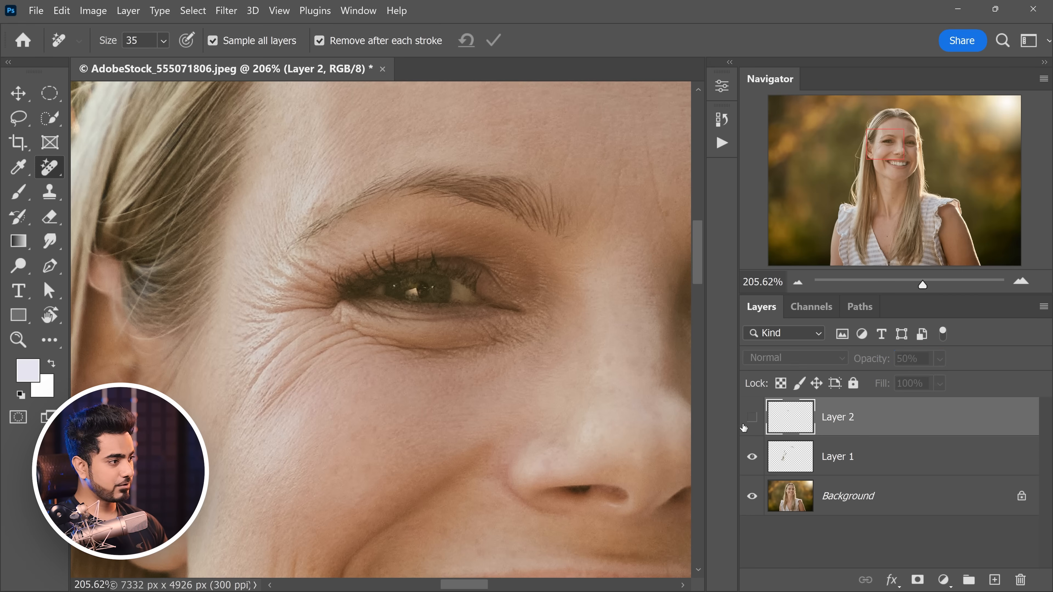
{"action": "left_click", "coordinate": [751, 418]}
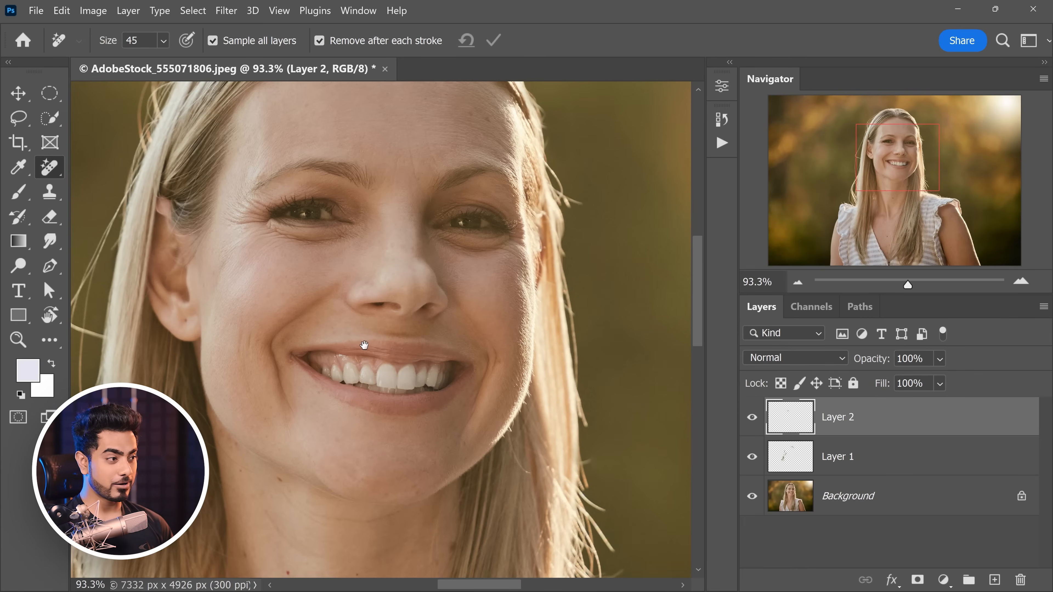
- Add a new layer above Layer 2 and smooth the lower edge of the small tooth beside the front teeth at brush size 20
{"action": "left_click_drag", "start_coordinate": [427, 386], "coordinate": [443, 402]}
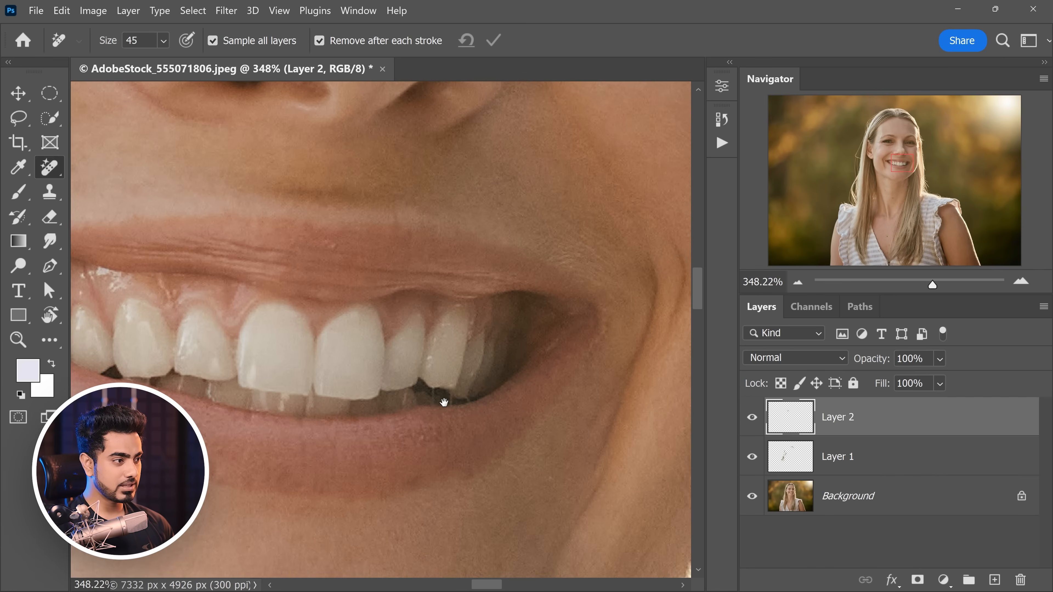
{"action": "left_click_drag", "start_coordinate": [378, 384], "coordinate": [407, 418]}
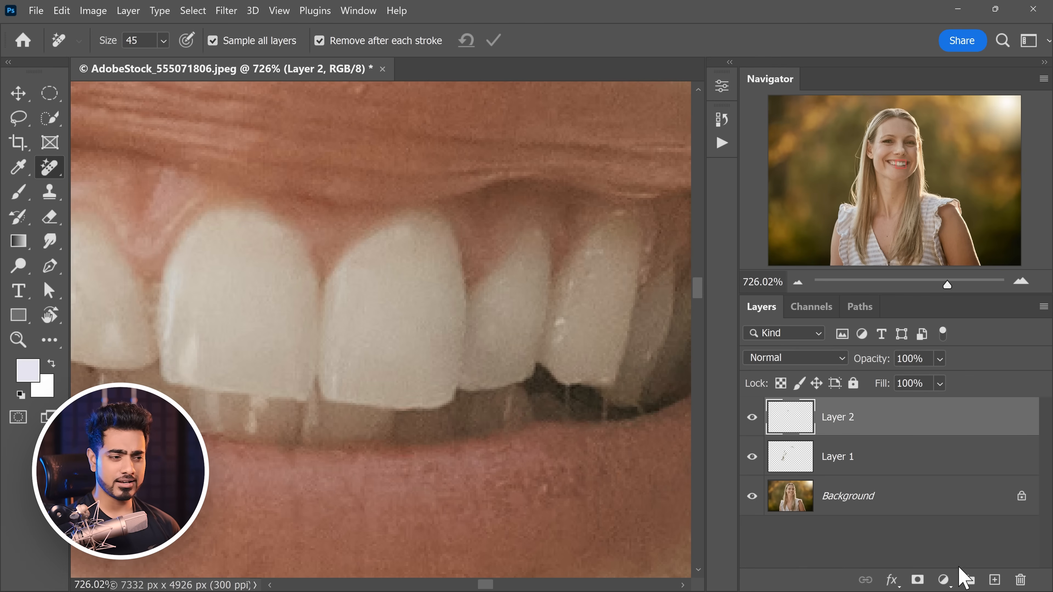
{"action": "left_click", "coordinate": [994, 580]}
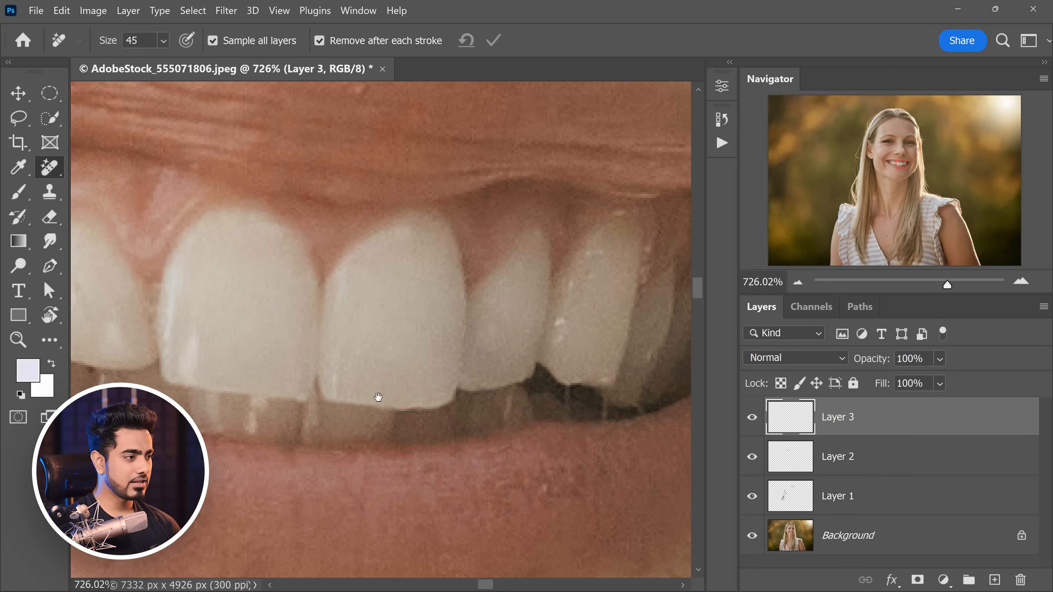
{"action": "left_click_drag", "start_coordinate": [378, 397], "coordinate": [508, 394]}
{"action": "key", "text": "bracketleft"}
{"action": "key", "text": "bracketleft"}
{"action": "key", "text": "bracketleft"}
{"action": "mouse_move", "coordinate": [167, 364]}
{"action": "left_mouse_down"}
{"action": "mouse_move", "coordinate": [252, 396]}
{"action": "mouse_move", "coordinate": [315, 391]}
{"action": "left_mouse_up"}
{"action": "key", "text": "bracketleft"}
{"action": "key", "text": "bracketleft"}
{"action": "key", "text": "bracketleft"}
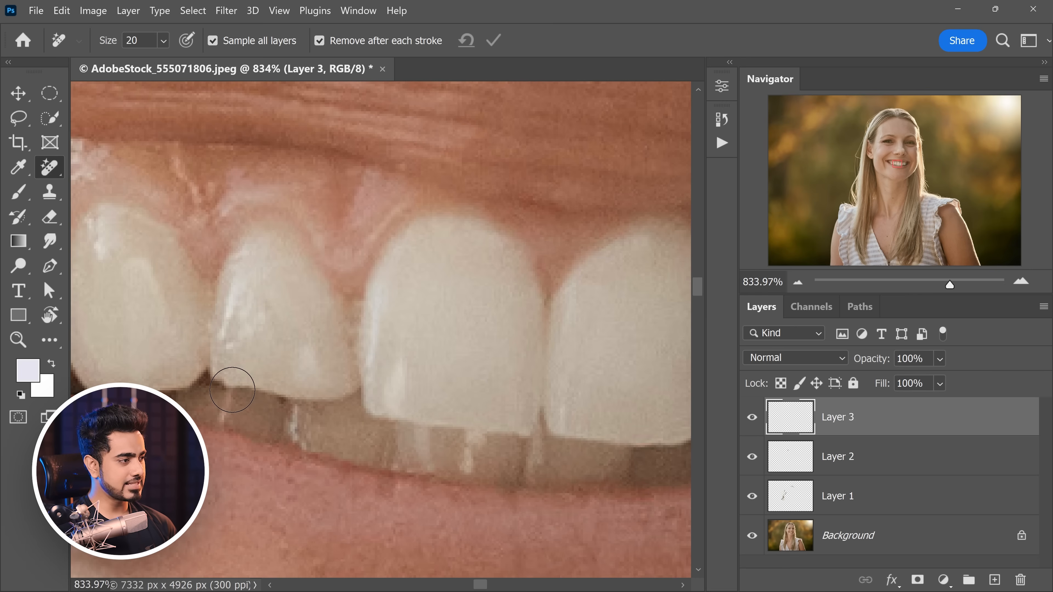
{"action": "left_click_drag", "start_coordinate": [234, 378], "coordinate": [274, 398]}
- Even out the uneven bottom edges of the upper front teeth, reducing the brush size to 15
{"action": "key", "text": "bracketright"}
{"action": "mouse_move", "coordinate": [380, 391]}
{"action": "left_mouse_down"}
{"action": "mouse_move", "coordinate": [362, 396]}
{"action": "mouse_move", "coordinate": [443, 398]}
{"action": "left_mouse_up"}
{"action": "scroll", "coordinate": [423, 404], "scroll_direction": "up", "scroll_amount": 5}
{"action": "key", "text": "bracketleft"}
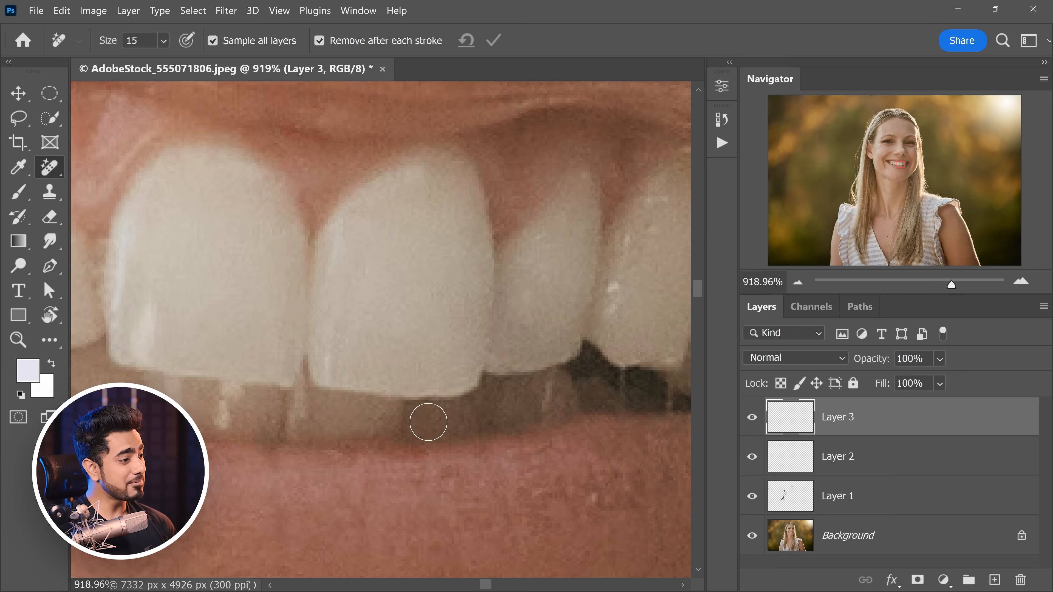
{"action": "left_click_drag", "start_coordinate": [425, 401], "coordinate": [448, 397]}
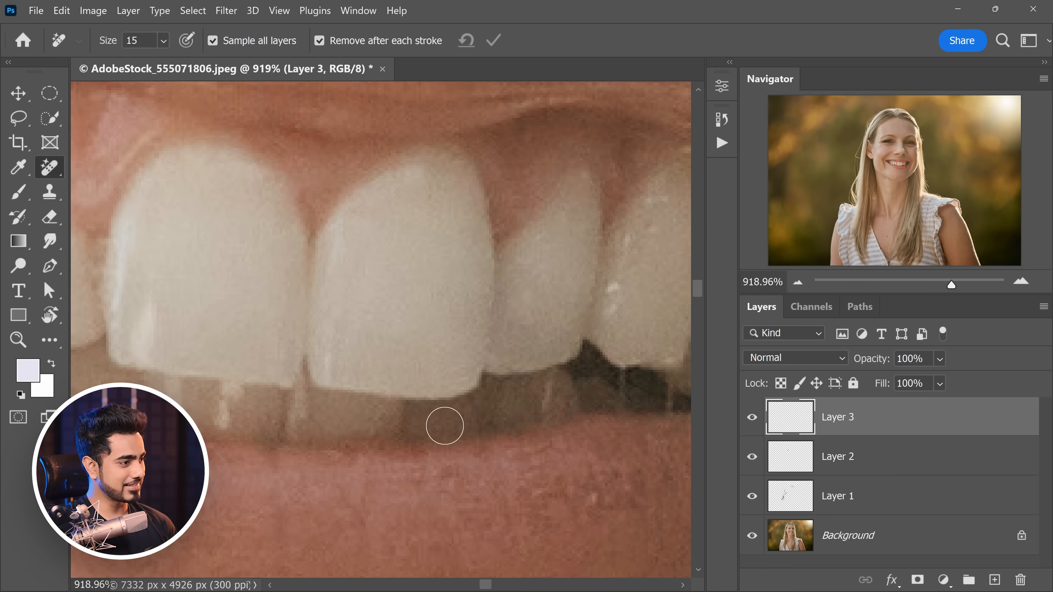
{"action": "scroll", "coordinate": [216, 384], "scroll_direction": "down", "scroll_amount": 2}
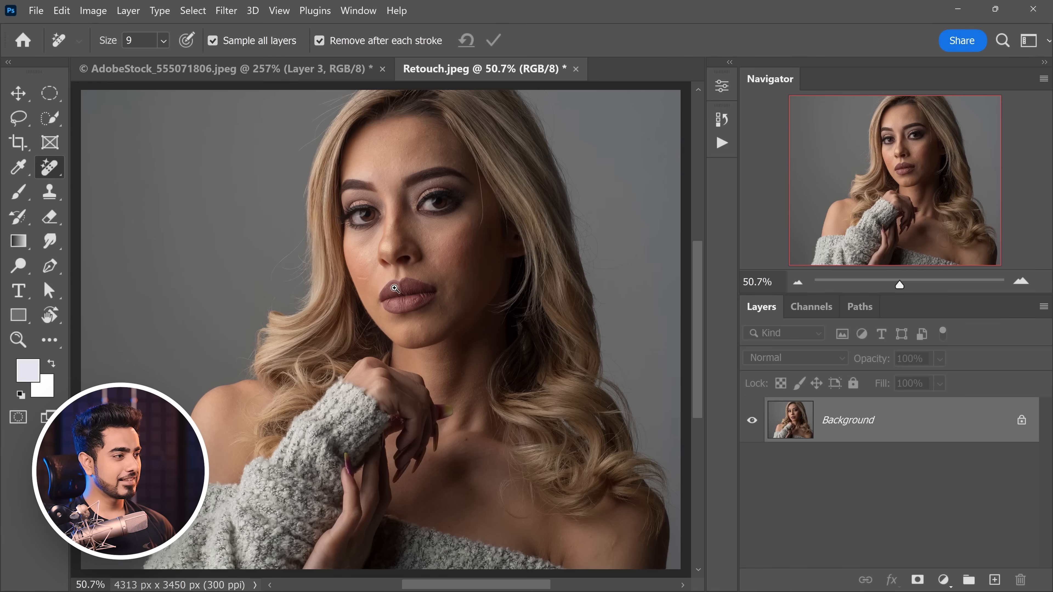
- Add a new layer to Retouch.jpeg and smooth the uneven upper edge of the upper lip at brush size 8
{"action": "left_click_drag", "start_coordinate": [394, 288], "coordinate": [438, 278]}
{"action": "left_click_drag", "start_coordinate": [438, 277], "coordinate": [379, 295]}
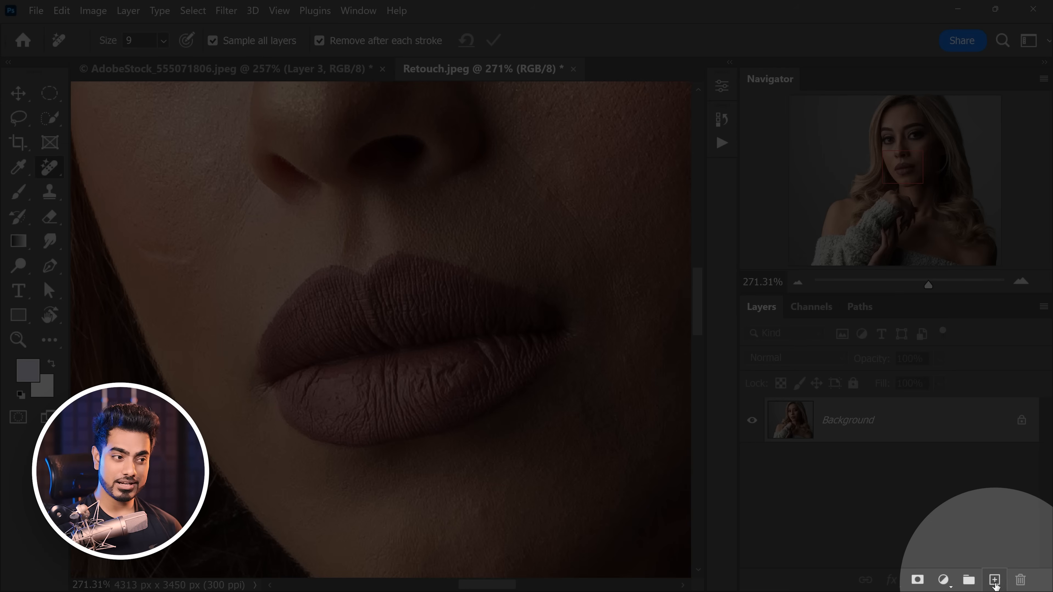
{"action": "left_click", "coordinate": [994, 579]}
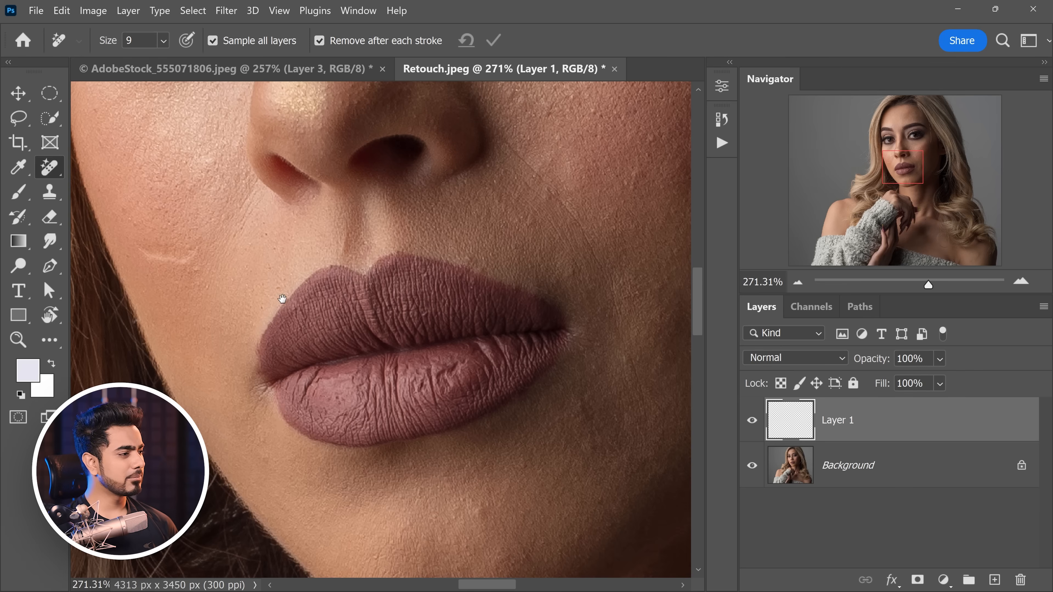
{"action": "left_click_drag", "start_coordinate": [269, 328], "coordinate": [305, 324]}
{"action": "mouse_move", "coordinate": [308, 323]}
{"action": "left_mouse_down"}
{"action": "mouse_move", "coordinate": [363, 347]}
{"action": "mouse_move", "coordinate": [345, 334]}
{"action": "left_mouse_up"}
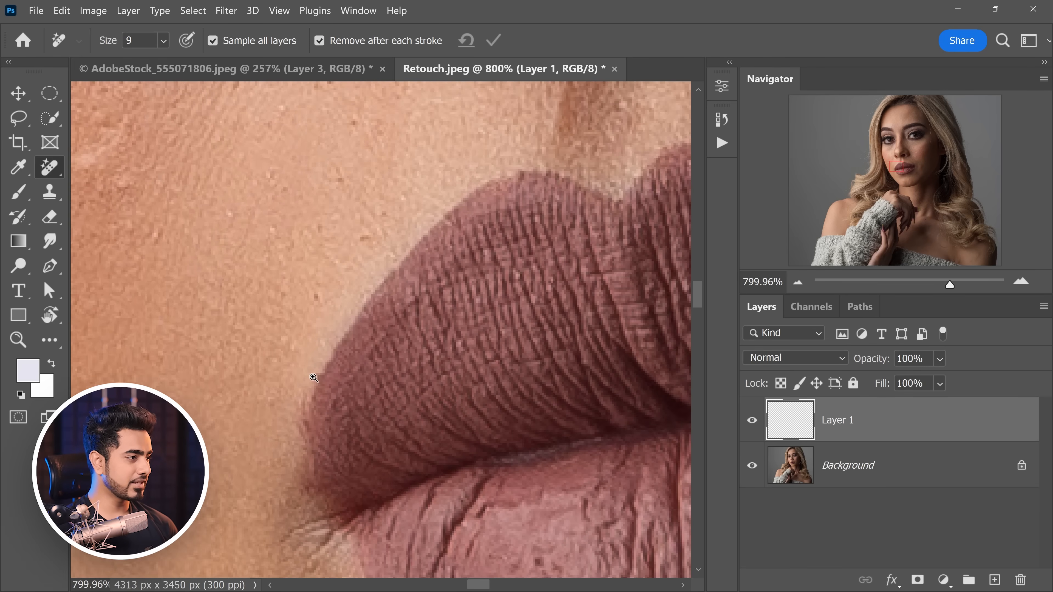
{"action": "left_click_drag", "start_coordinate": [313, 376], "coordinate": [355, 381]}
{"action": "left_click_drag", "start_coordinate": [398, 348], "coordinate": [352, 287]}
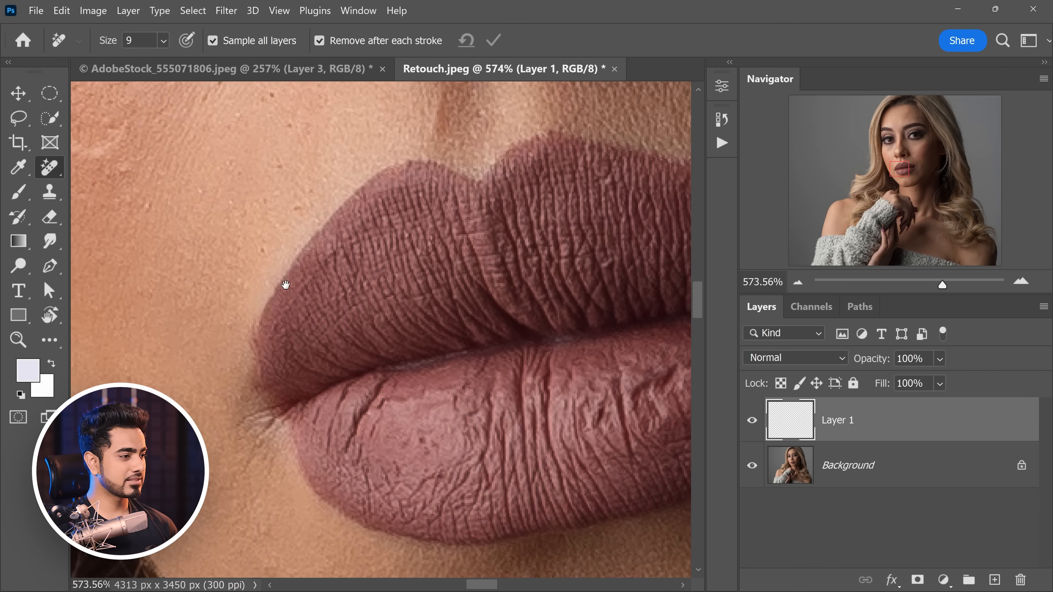
{"action": "left_click_drag", "start_coordinate": [427, 174], "coordinate": [435, 173]}
{"action": "left_click_drag", "start_coordinate": [433, 173], "coordinate": [306, 205]}
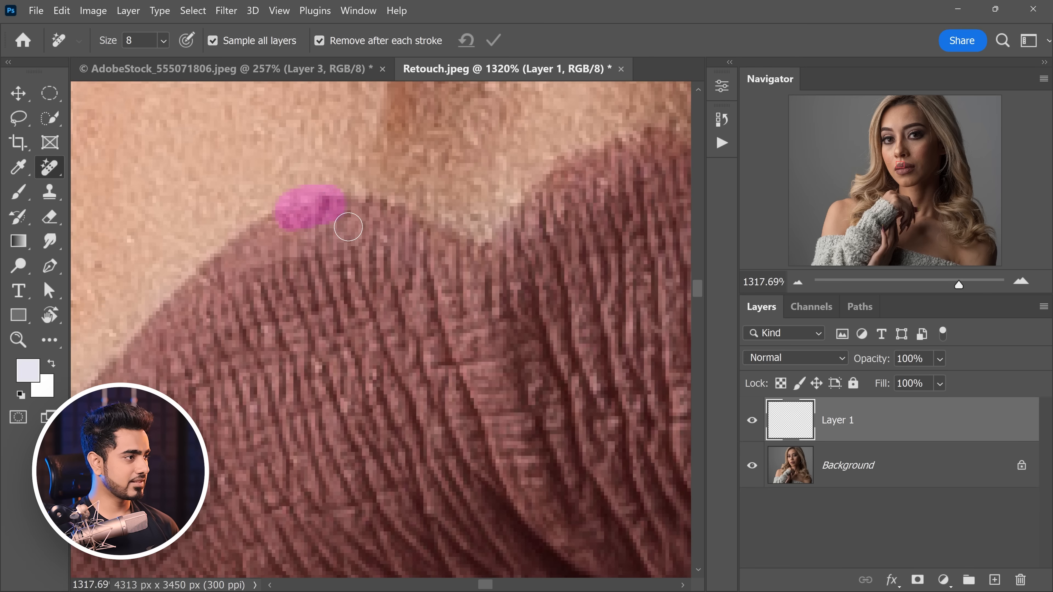
{"action": "left_click_drag", "start_coordinate": [357, 229], "coordinate": [342, 230]}
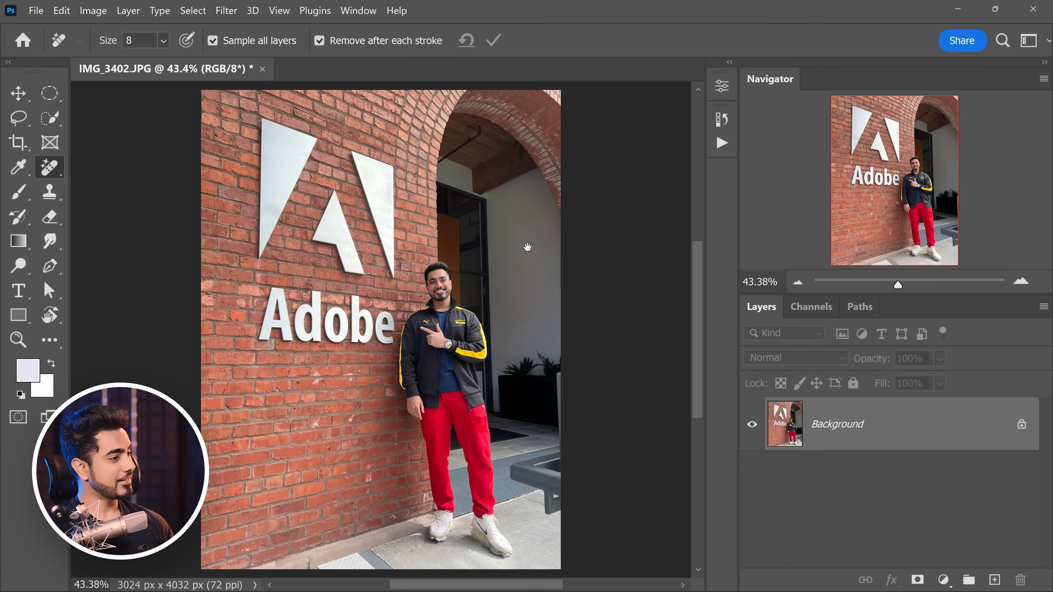
- Add a new layer to IMG_3402.JPG and remove the vertical pipe hanger from the wooden ceiling at brush size 50
{"action": "left_click_drag", "start_coordinate": [527, 247], "coordinate": [482, 254]}
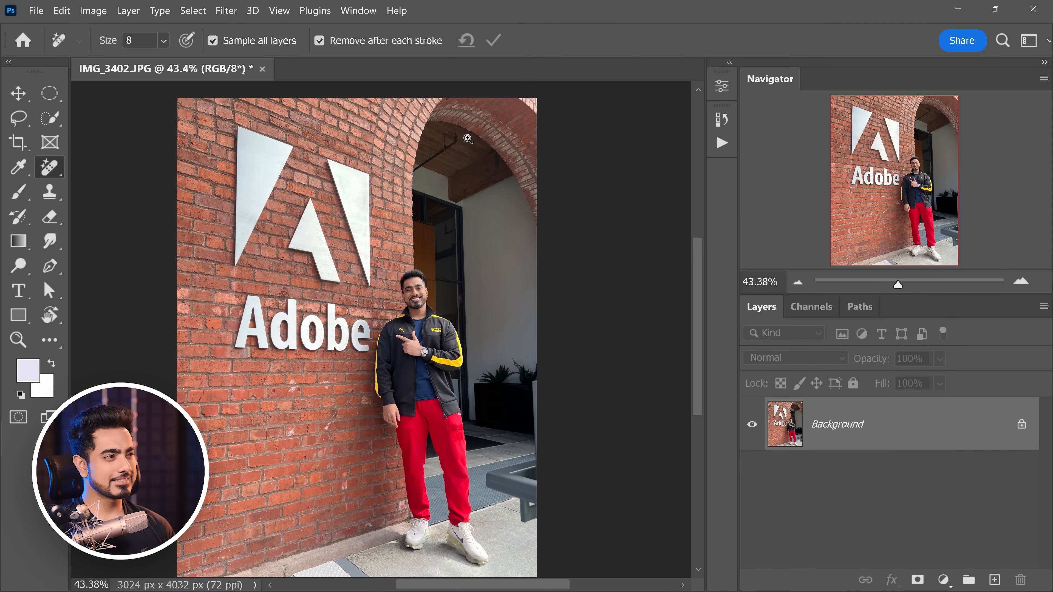
{"action": "left_click_drag", "start_coordinate": [468, 139], "coordinate": [481, 137]}
{"action": "left_click_drag", "start_coordinate": [464, 144], "coordinate": [459, 248]}
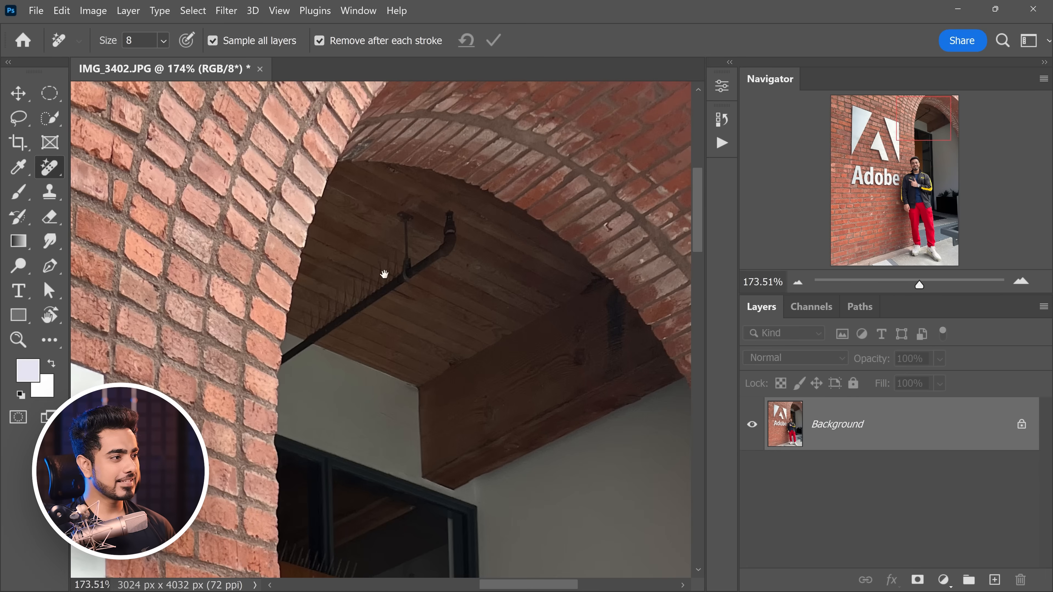
{"action": "left_click", "coordinate": [994, 580]}
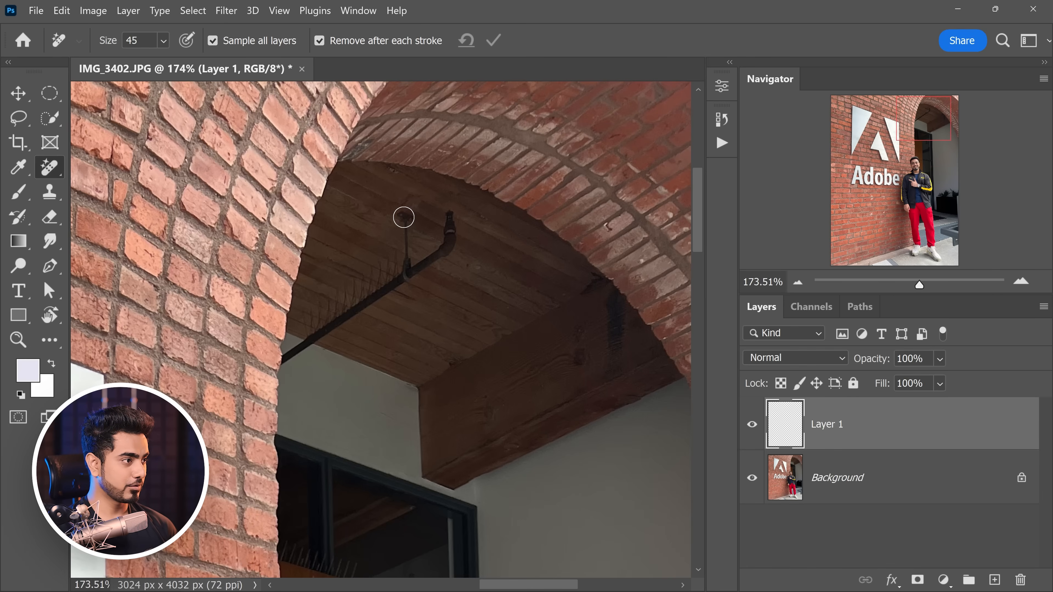
{"action": "left_click", "coordinate": [443, 217], "text": "ctrl"}
{"action": "key", "text": "ctrl"}
{"action": "key", "text": "ctrl"}
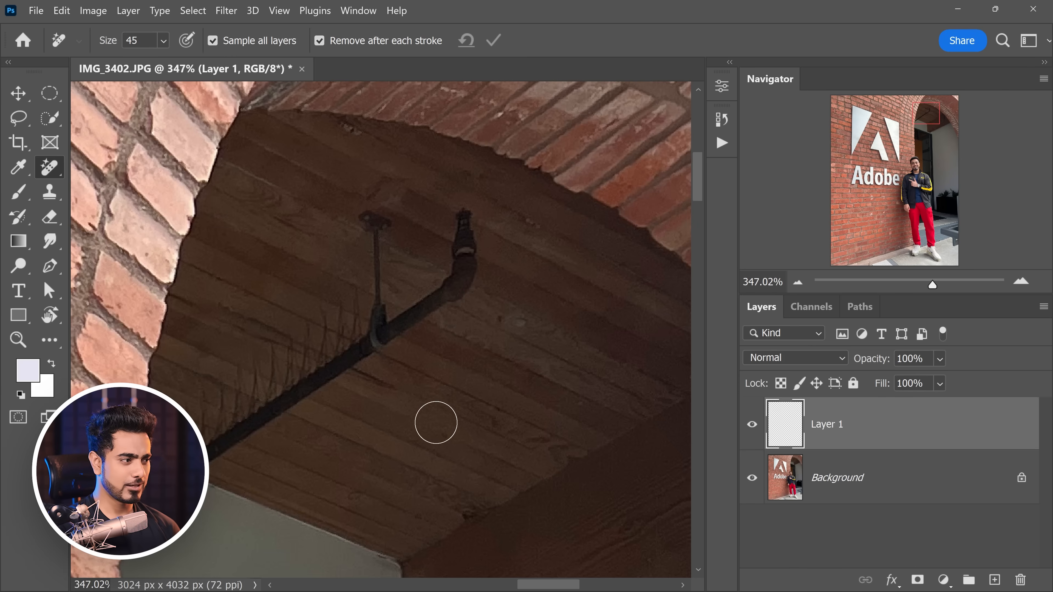
{"action": "key", "text": "bracketright"}
{"action": "left_click_drag", "start_coordinate": [376, 223], "coordinate": [377, 356]}
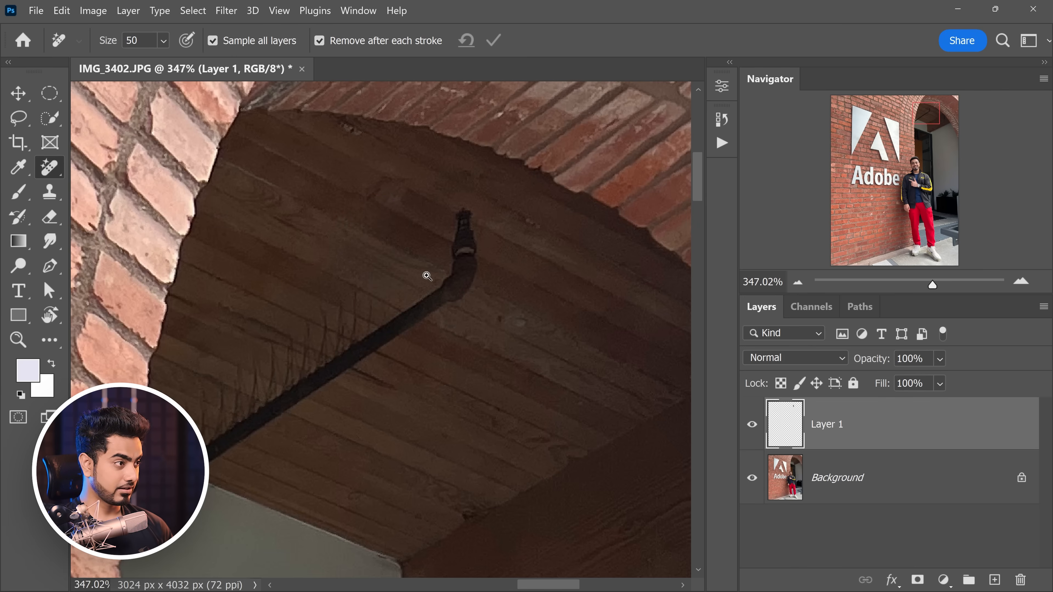
- Remove the dark pipe and its bird spikes from the wooden ceiling at brush size 60
{"action": "left_click_drag", "start_coordinate": [426, 275], "coordinate": [417, 279]}
{"action": "left_click_drag", "start_coordinate": [416, 279], "coordinate": [426, 230]}
{"action": "key", "text": "bracketright"}
{"action": "mouse_move", "coordinate": [466, 190]}
{"action": "left_mouse_down"}
{"action": "mouse_move", "coordinate": [460, 226]}
{"action": "mouse_move", "coordinate": [375, 296]}
{"action": "mouse_move", "coordinate": [230, 387]}
{"action": "mouse_move", "coordinate": [202, 420]}
{"action": "mouse_move", "coordinate": [219, 371]}
{"action": "mouse_move", "coordinate": [272, 324]}
{"action": "mouse_move", "coordinate": [357, 272]}
{"action": "mouse_move", "coordinate": [371, 289]}
{"action": "left_mouse_up"}
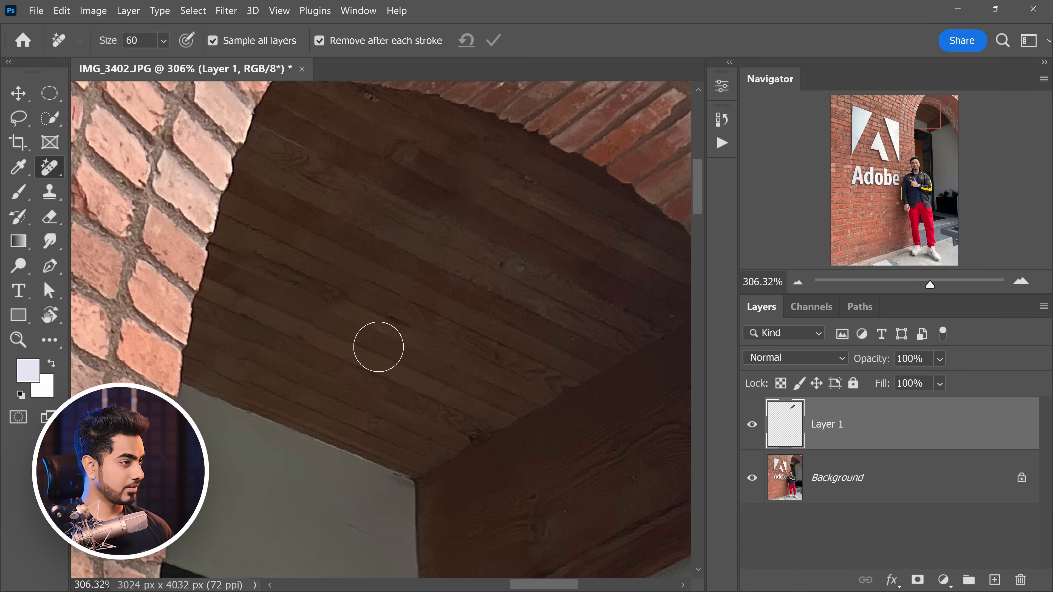
- Clean up the leftover smudges on the ceiling planks where the pipe ran, using brush sizes 20 and 30
{"action": "left_click_drag", "start_coordinate": [370, 267], "coordinate": [398, 268]}
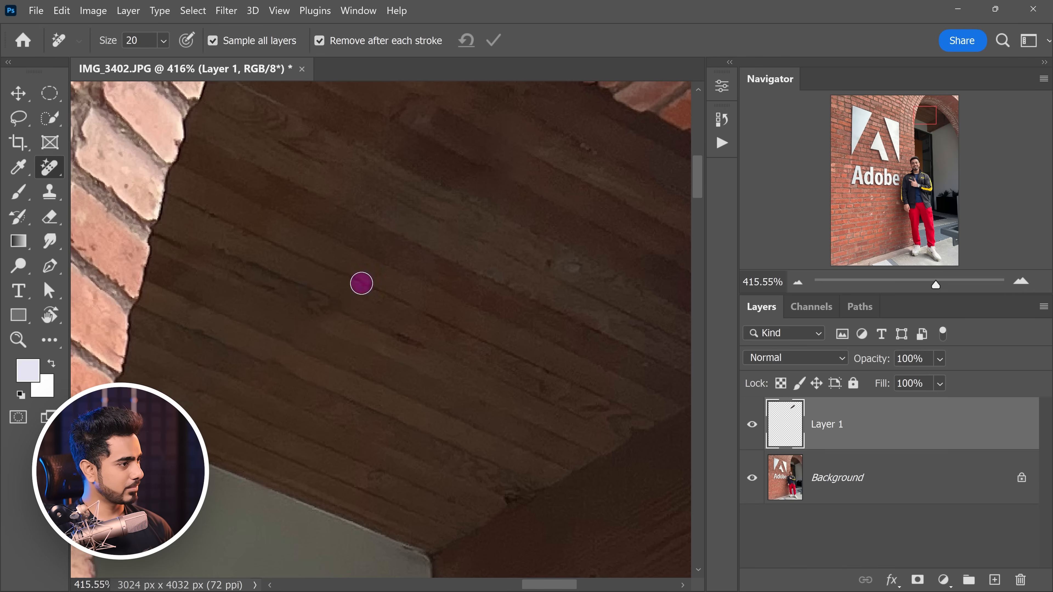
{"action": "left_click_drag", "start_coordinate": [408, 315], "coordinate": [382, 311]}
{"action": "mouse_move", "coordinate": [249, 378]}
{"action": "left_mouse_down"}
{"action": "mouse_move", "coordinate": [373, 348]}
{"action": "mouse_move", "coordinate": [292, 377]}
{"action": "left_mouse_up"}
{"action": "key", "text": "]"}
{"action": "mouse_move", "coordinate": [356, 392]}
{"action": "left_mouse_down"}
{"action": "mouse_move", "coordinate": [280, 358]}
{"action": "mouse_move", "coordinate": [249, 366]}
{"action": "left_mouse_up"}
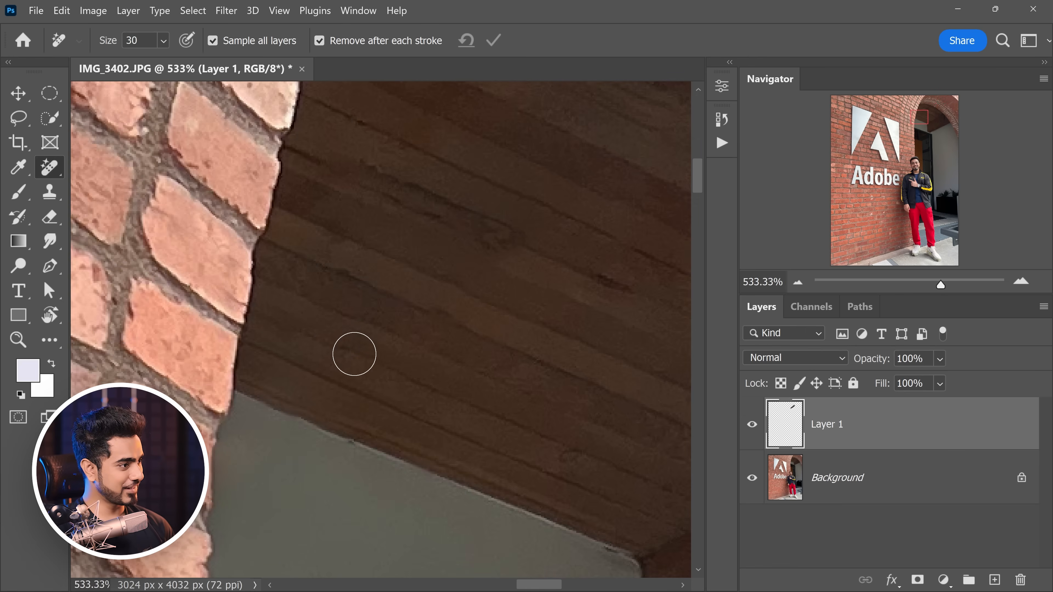
{"action": "left_click_drag", "start_coordinate": [360, 356], "coordinate": [237, 360]}
- Remove the grey metal railing at the photo's edge beside the standing man at brush size 125
{"action": "key", "text": "]"}
{"action": "key", "text": "]"}
{"action": "key", "text": "]"}
{"action": "key", "text": "]"}
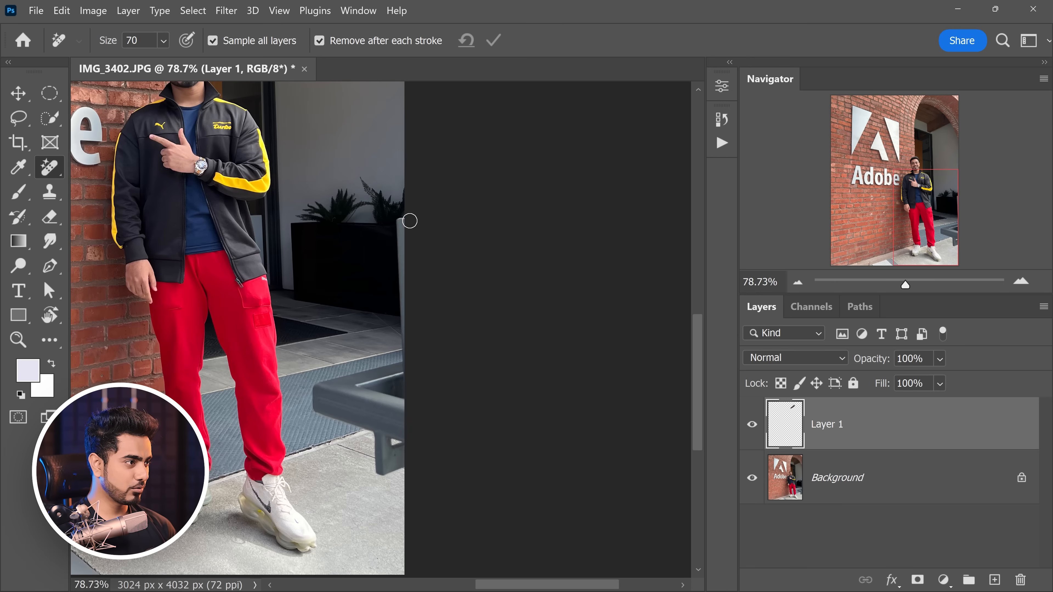
{"action": "left_click_drag", "start_coordinate": [408, 221], "coordinate": [402, 358]}
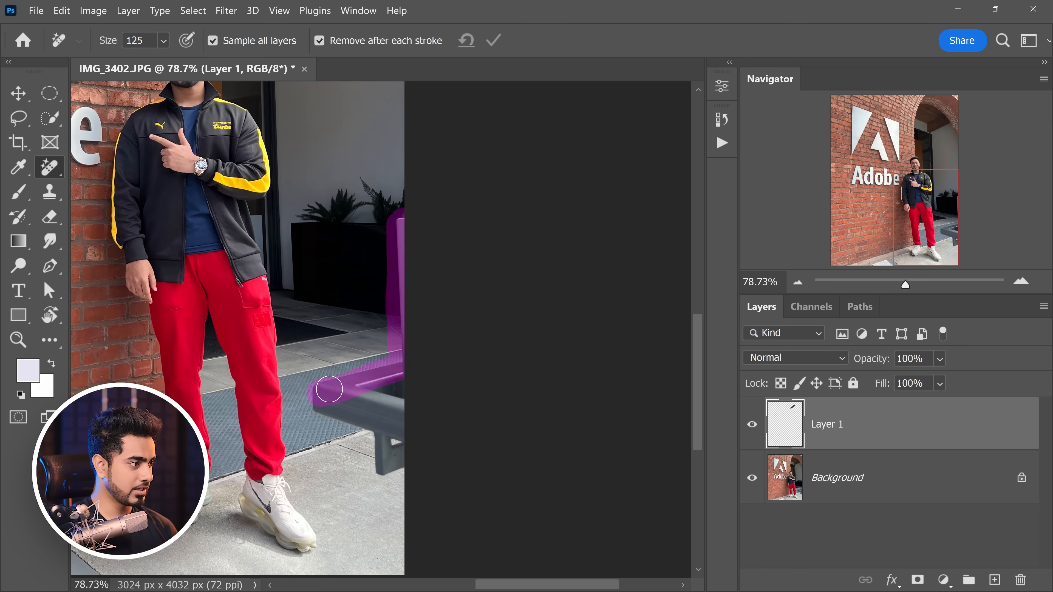
{"action": "left_click_drag", "start_coordinate": [355, 421], "coordinate": [373, 398]}
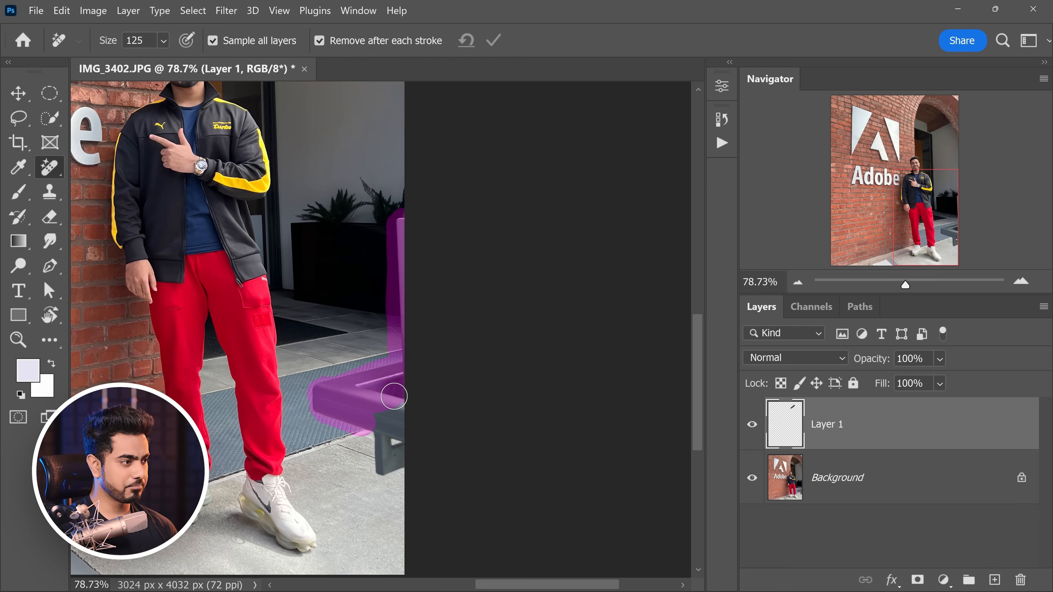
{"action": "mouse_move", "coordinate": [380, 450]}
{"action": "left_mouse_down"}
{"action": "mouse_move", "coordinate": [380, 472]}
{"action": "mouse_move", "coordinate": [408, 466]}
{"action": "left_mouse_up"}
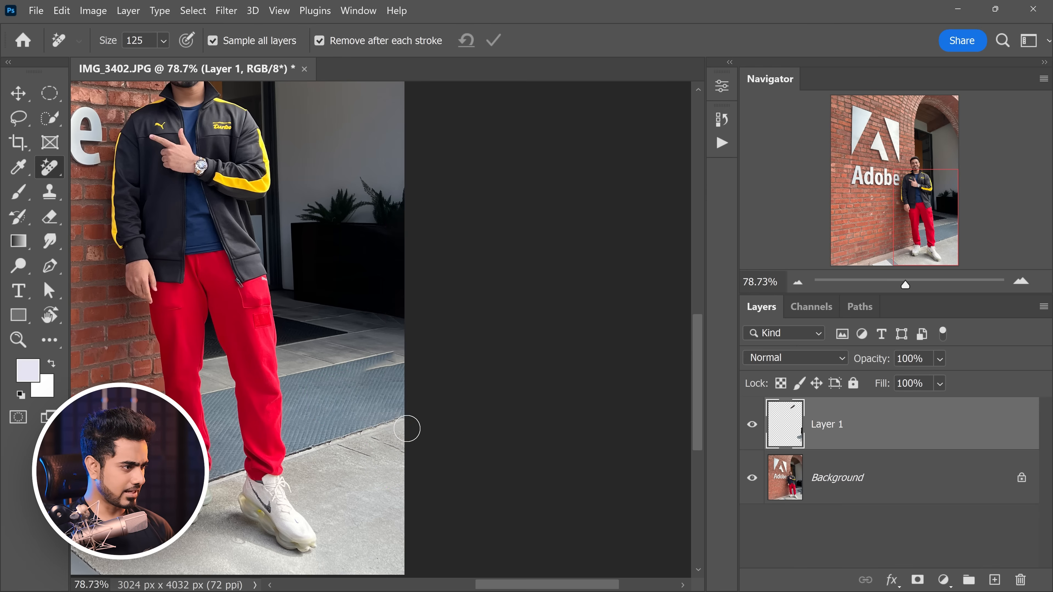
- Clean up the stray marks and broken joint line in the concrete below the mat, finishing at brush size 90
{"action": "scroll", "coordinate": [384, 422], "scroll_direction": "up", "scroll_amount": 5}
{"action": "scroll", "coordinate": [426, 415], "scroll_direction": "down", "scroll_amount": 4}
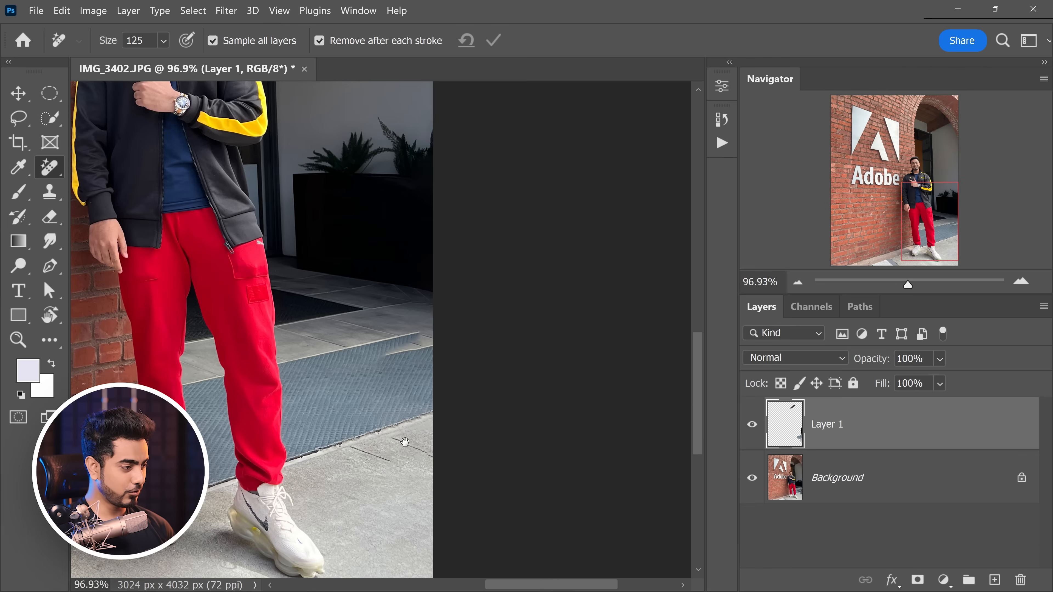
{"action": "scroll", "coordinate": [411, 425], "scroll_direction": "up", "scroll_amount": 2}
{"action": "key", "text": "bracketleft"}
{"action": "key", "text": "bracketleft"}
{"action": "key", "text": "bracketleft"}
{"action": "key", "text": "bracketleft"}
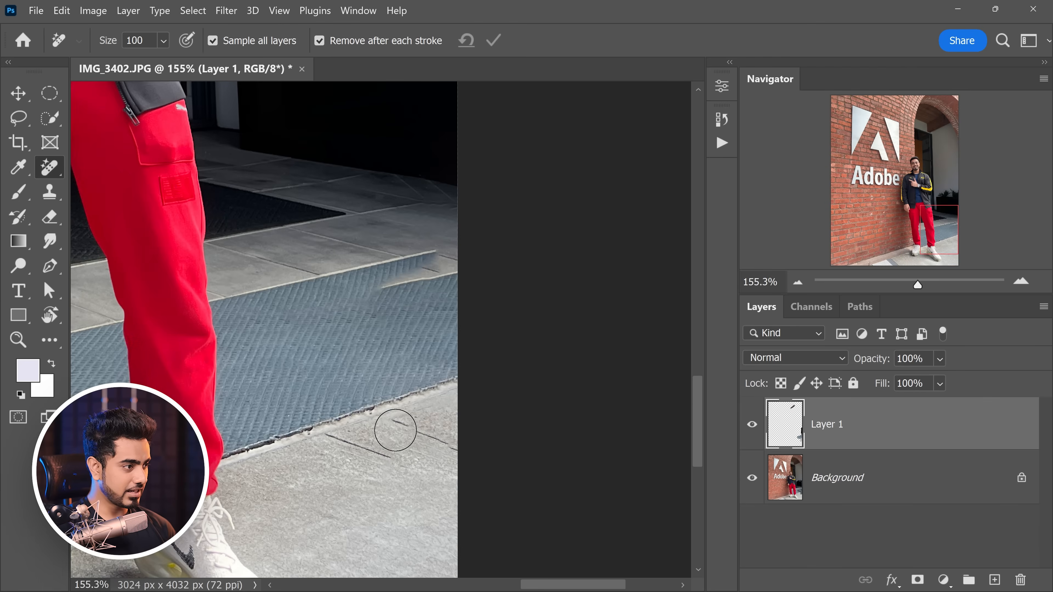
{"action": "left_click_drag", "start_coordinate": [391, 425], "coordinate": [467, 474]}
{"action": "key", "text": "bracketright"}
{"action": "key", "text": "bracketright"}
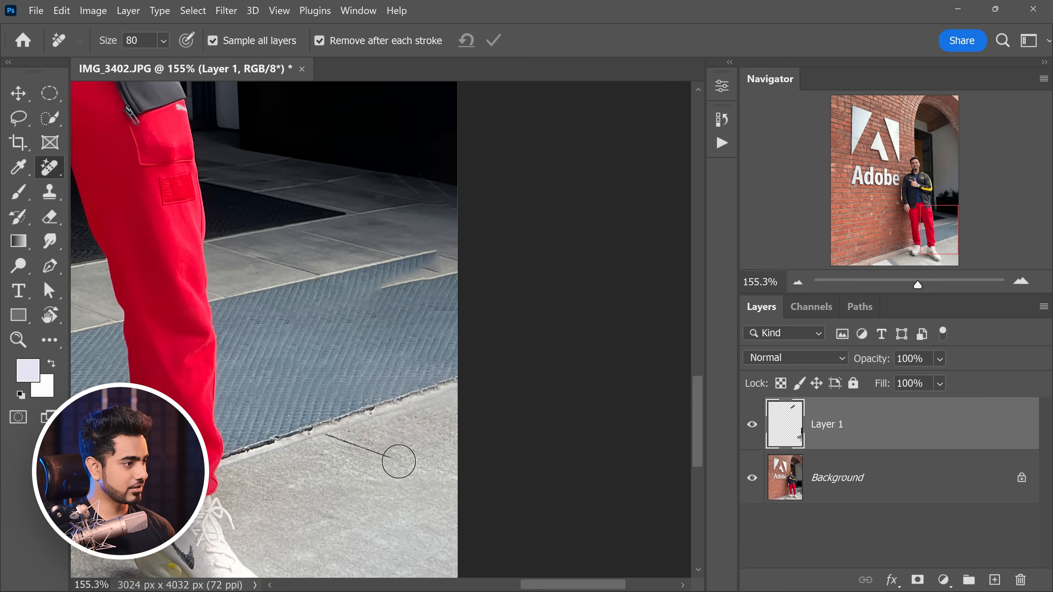
{"action": "left_click_drag", "start_coordinate": [371, 448], "coordinate": [494, 491]}
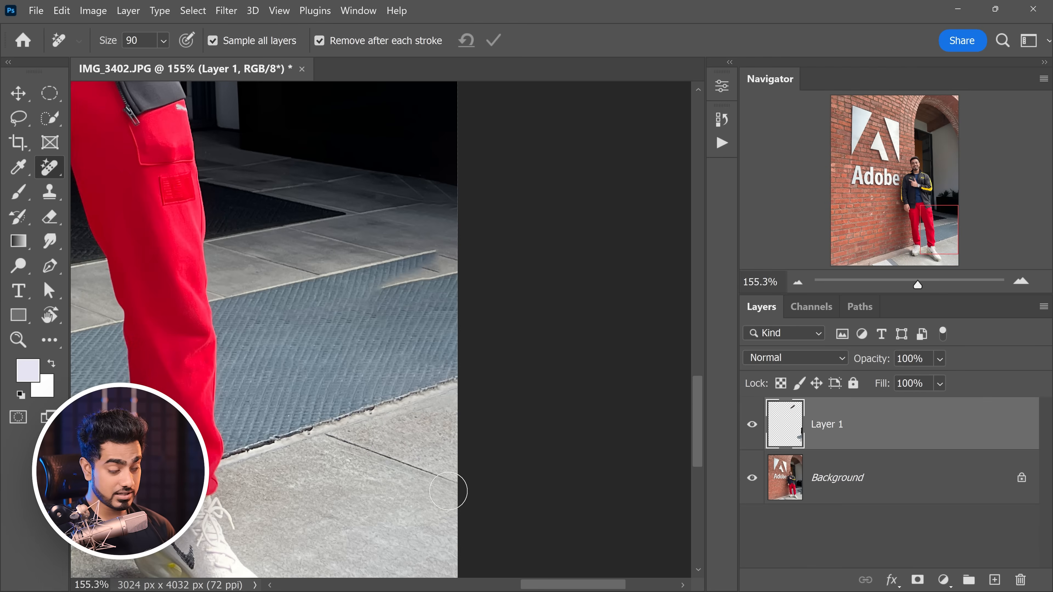
- Repair the distorted upper edge of the blue-grey mat where the railing stood and adjust the brush size to 125
{"action": "key", "text": "ctrl"}
{"action": "key", "text": "ctrl"}
{"action": "mouse_move", "coordinate": [403, 324]}
{"action": "left_mouse_down"}
{"action": "mouse_move", "coordinate": [346, 415]}
{"action": "mouse_move", "coordinate": [352, 375]}
{"action": "mouse_move", "coordinate": [375, 360]}
{"action": "mouse_move", "coordinate": [344, 361]}
{"action": "mouse_move", "coordinate": [391, 350]}
{"action": "mouse_move", "coordinate": [463, 369]}
{"action": "mouse_move", "coordinate": [431, 364]}
{"action": "mouse_move", "coordinate": [426, 380]}
{"action": "left_mouse_up"}
{"action": "scroll", "coordinate": [367, 353], "scroll_direction": "up", "scroll_amount": 2}
{"action": "key", "text": "bracketright"}
{"action": "key", "text": "bracketright"}
{"action": "key", "text": "bracketright"}
{"action": "key", "text": "bracketleft"}
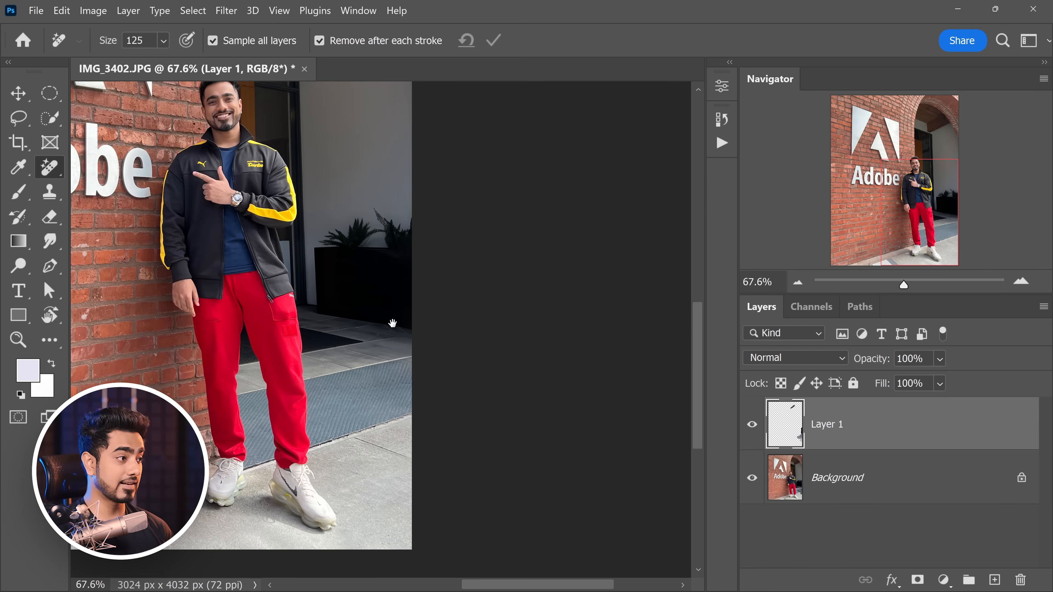
- Enlarge the brush and remove the black planter with its plants from in front of the grey wall
{"action": "left_click_drag", "start_coordinate": [392, 323], "coordinate": [395, 359]}
{"action": "left_click_drag", "start_coordinate": [377, 283], "coordinate": [299, 322]}
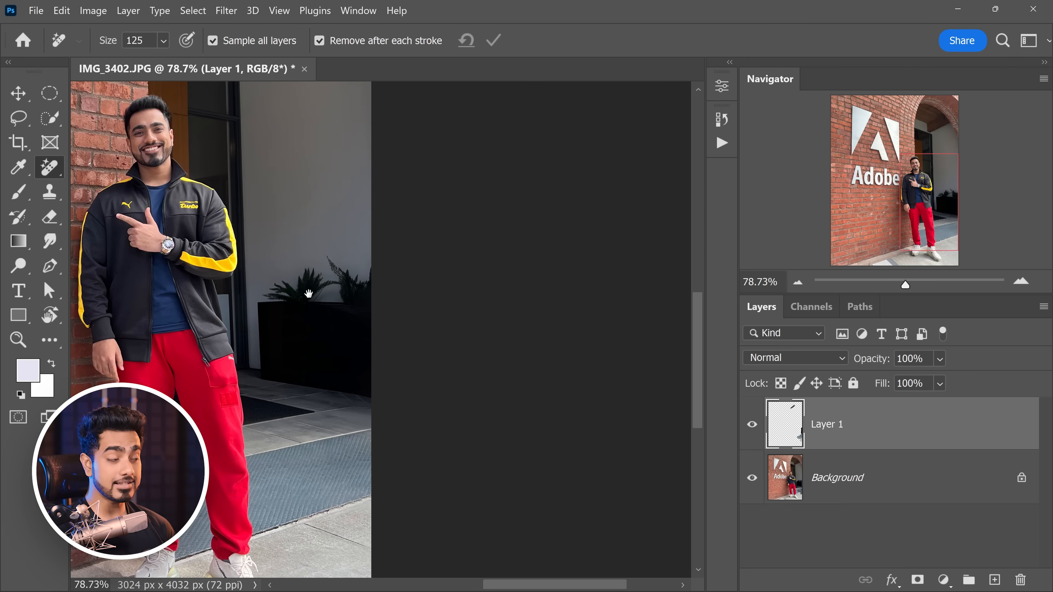
{"action": "left_click_drag", "start_coordinate": [317, 272], "coordinate": [343, 271]}
{"action": "key", "text": "bracketright"}
{"action": "key", "text": "bracketright"}
{"action": "key", "text": "bracketright"}
{"action": "mouse_move", "coordinate": [271, 295]}
{"action": "left_mouse_down"}
{"action": "mouse_move", "coordinate": [265, 324]}
{"action": "mouse_move", "coordinate": [308, 301]}
{"action": "mouse_move", "coordinate": [372, 297]}
{"action": "mouse_move", "coordinate": [296, 337]}
{"action": "mouse_move", "coordinate": [271, 322]}
{"action": "mouse_move", "coordinate": [267, 403]}
{"action": "mouse_move", "coordinate": [422, 418]}
{"action": "mouse_move", "coordinate": [344, 356]}
{"action": "mouse_move", "coordinate": [329, 379]}
{"action": "mouse_move", "coordinate": [393, 362]}
{"action": "left_mouse_up"}
{"action": "mouse_move", "coordinate": [360, 442]}
{"action": "left_mouse_down"}
{"action": "mouse_move", "coordinate": [348, 427]}
{"action": "mouse_move", "coordinate": [390, 426]}
{"action": "left_mouse_up"}
- Clean up the rough base of the grey wall near the photo's edge at brush size 175
{"action": "key", "text": "bracketleft"}
{"action": "key", "text": "bracketleft"}
{"action": "key", "text": "bracketleft"}
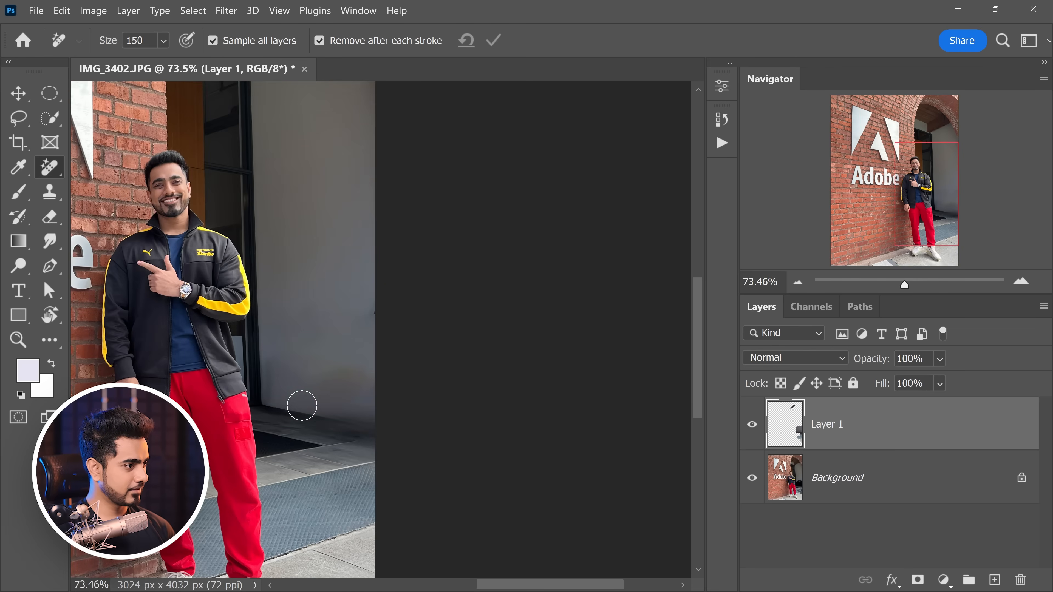
{"action": "key", "text": "bracketright"}
{"action": "left_click_drag", "start_coordinate": [358, 423], "coordinate": [409, 434]}
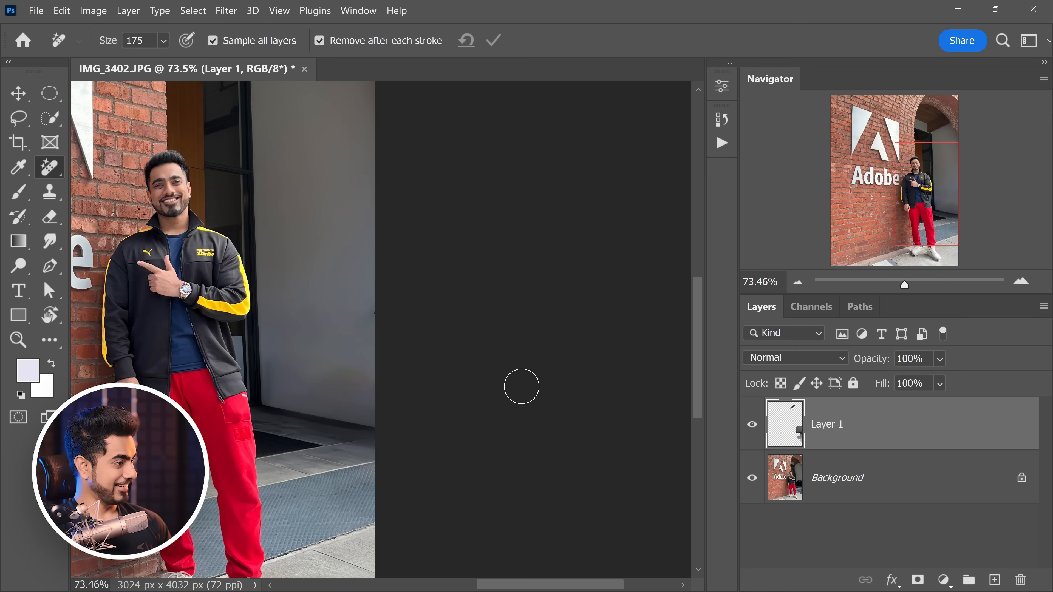
- Even out the blotchy patches across the lower grey wall, using brush sizes 400 and 250
{"action": "key", "text": "bracketright"}
{"action": "key", "text": "bracketright"}
{"action": "key", "text": "bracketright"}
{"action": "key", "text": "bracketright"}
{"action": "mouse_move", "coordinate": [310, 308]}
{"action": "left_mouse_down"}
{"action": "mouse_move", "coordinate": [362, 369]}
{"action": "mouse_move", "coordinate": [429, 356]}
{"action": "left_mouse_up"}
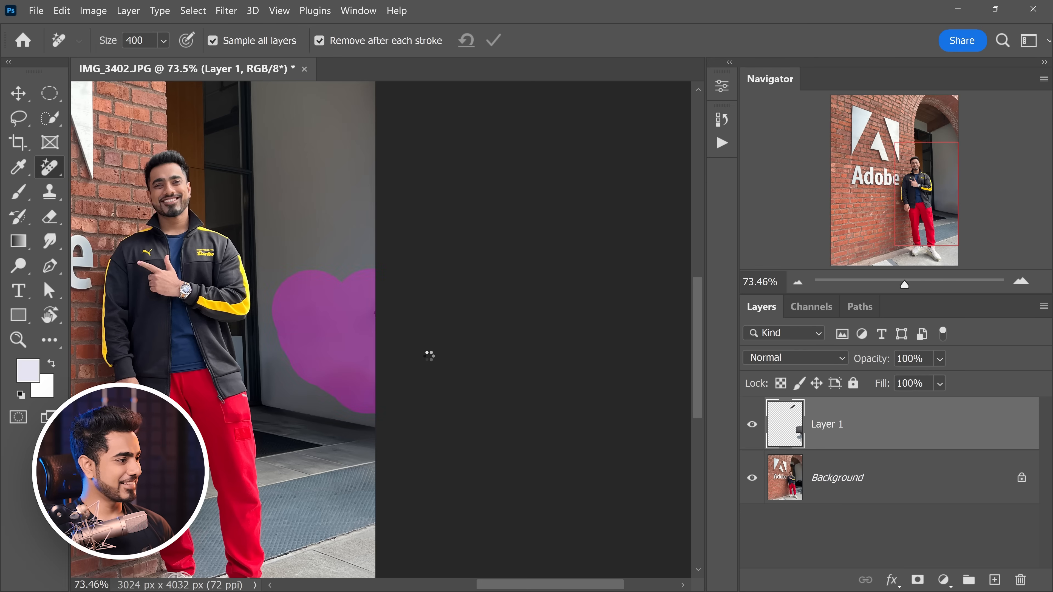
{"action": "key", "text": "bracketleft"}
{"action": "key", "text": "bracketleft"}
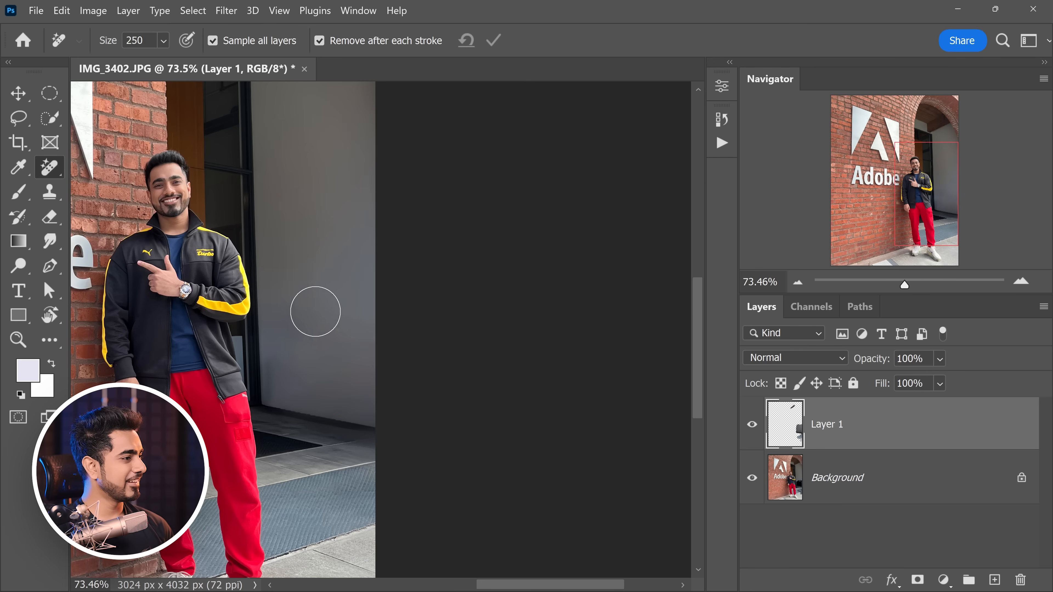
{"action": "left_click_drag", "start_coordinate": [315, 311], "coordinate": [357, 327]}
- Smooth the shaded strip of grey wall beside the door frame with a much smaller brush
{"action": "scroll", "coordinate": [290, 369], "scroll_direction": "up", "scroll_amount": 5}
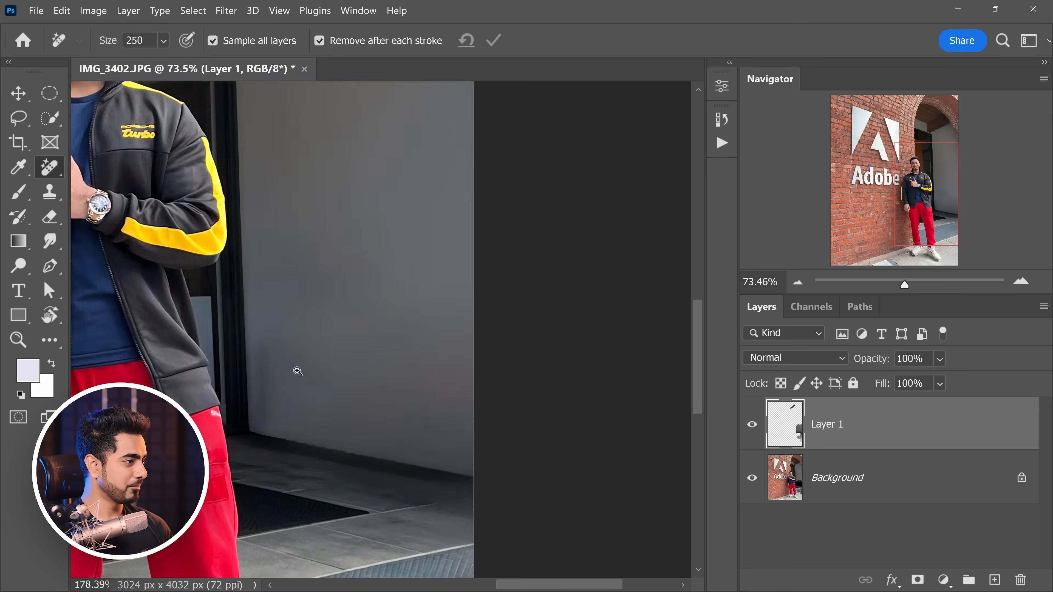
{"action": "key", "text": "bracketleft"}
{"action": "key", "text": "bracketleft"}
{"action": "key", "text": "bracketleft"}
{"action": "key", "text": "bracketleft"}
{"action": "key", "text": "bracketleft"}
{"action": "key", "text": "bracketleft"}
{"action": "left_click_drag", "start_coordinate": [267, 307], "coordinate": [266, 459]}
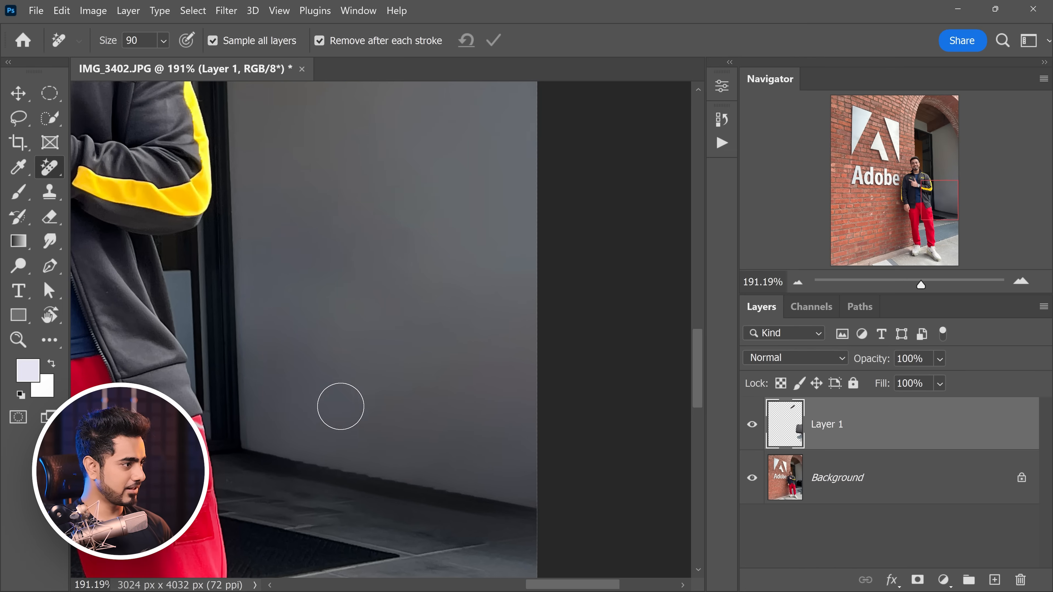
- Blend the remaining uneven tones on the grey wall near the photo's edge, enlarging the brush to 300
{"action": "scroll", "coordinate": [383, 369], "scroll_direction": "down", "scroll_amount": 6}
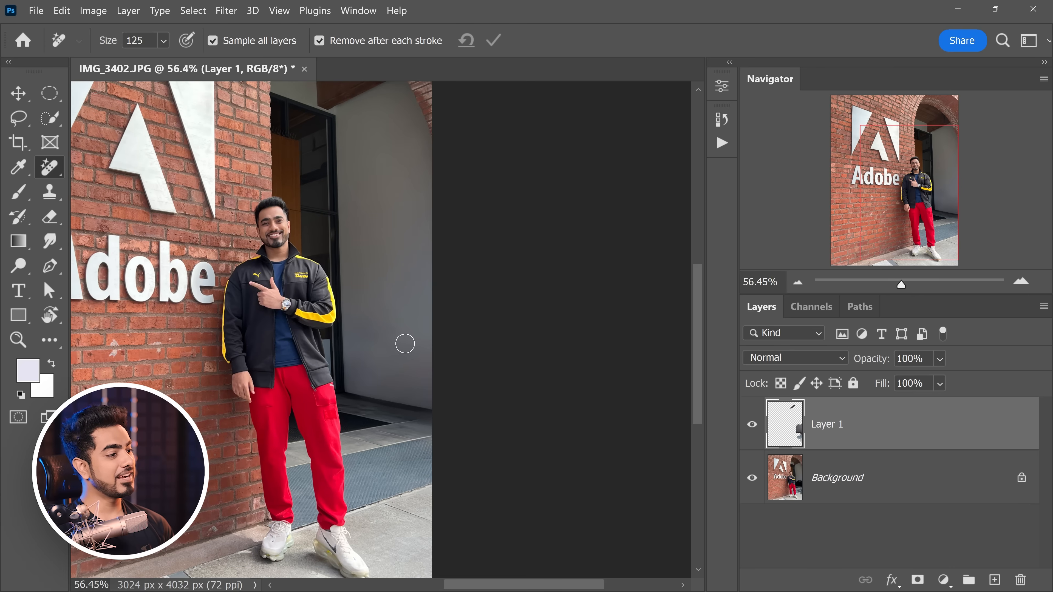
{"action": "key", "text": "bracketright"}
{"action": "left_click_drag", "start_coordinate": [400, 345], "coordinate": [465, 349]}
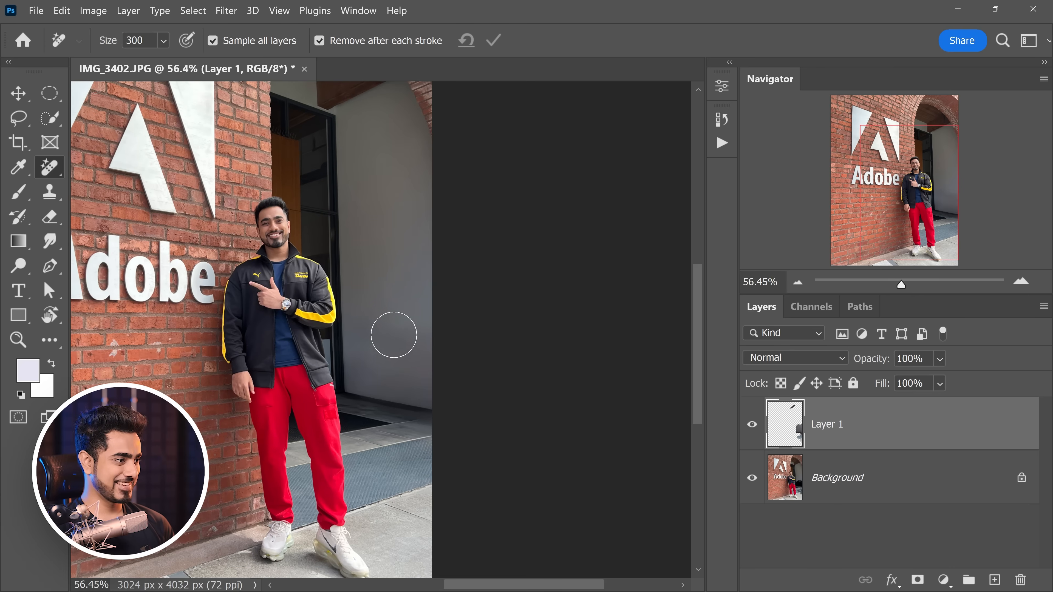
{"action": "left_click_drag", "start_coordinate": [392, 327], "coordinate": [486, 316]}
{"action": "scroll", "coordinate": [524, 277], "scroll_direction": "down", "scroll_amount": 1}
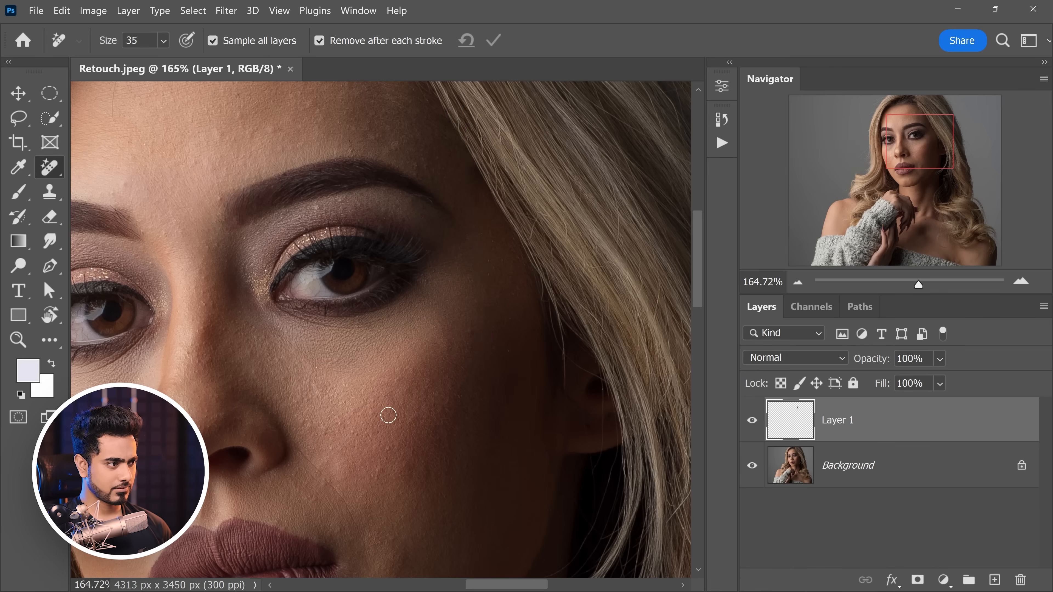
- Paint over the blotchy shaded cheek in the Retouch.jpeg portrait with the Remove Tool at brush size 175
{"action": "key", "text": "]"}
{"action": "left_click_drag", "start_coordinate": [487, 339], "coordinate": [538, 276]}
{"action": "scroll", "coordinate": [499, 319], "scroll_direction": "down", "scroll_amount": 2}
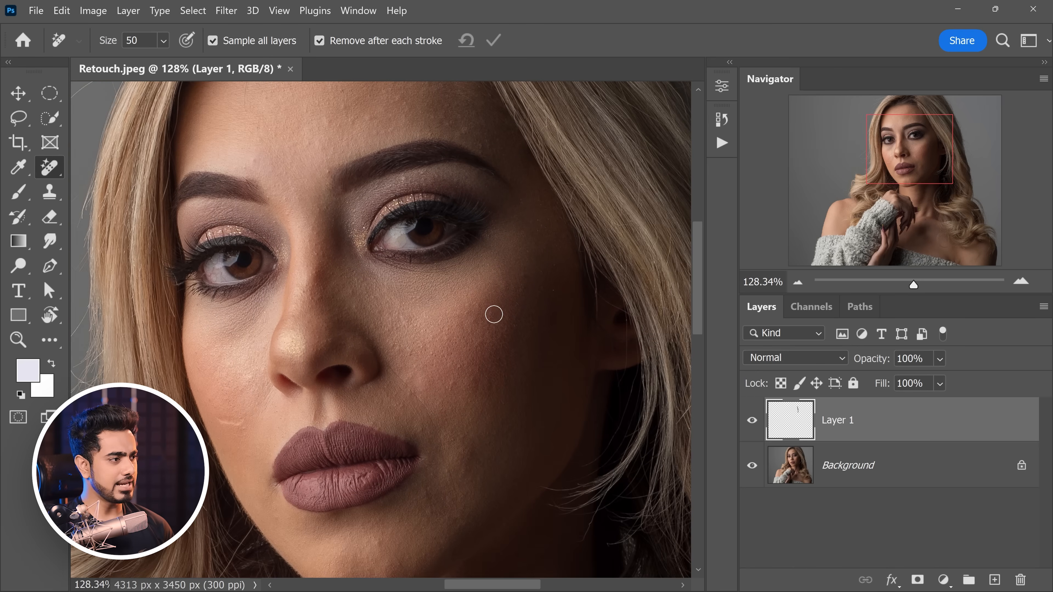
{"action": "key", "text": "]"}
{"action": "mouse_move", "coordinate": [494, 305]}
{"action": "left_mouse_down"}
{"action": "mouse_move", "coordinate": [473, 324]}
{"action": "mouse_move", "coordinate": [496, 327]}
{"action": "mouse_move", "coordinate": [472, 386]}
{"action": "left_mouse_up"}
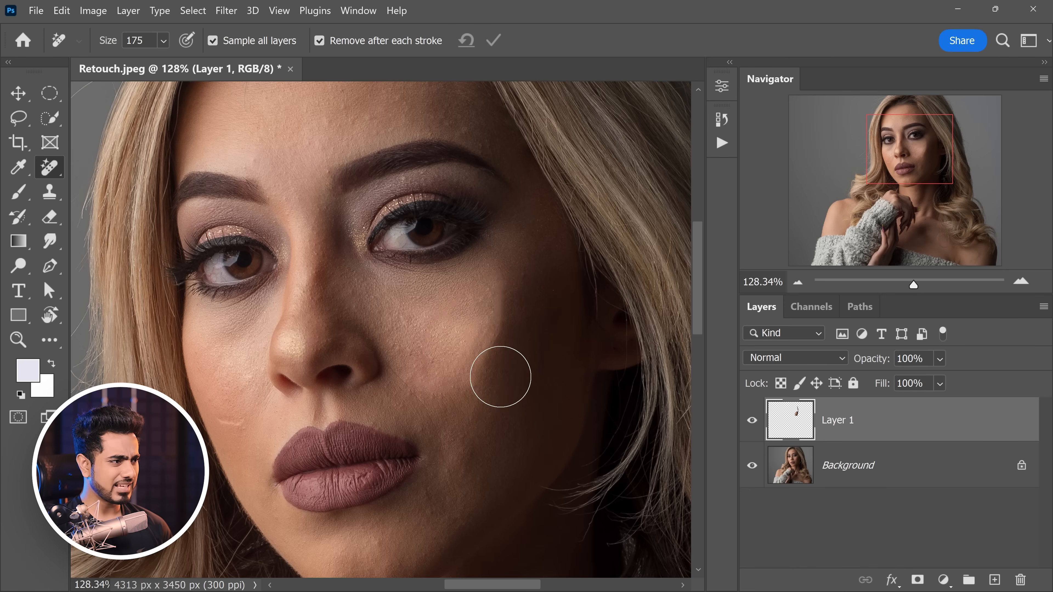
- Even out the patchy tone on the shaded cheek below the eye with the Remove Tool, reducing the brush size to 100
{"action": "mouse_move", "coordinate": [478, 304]}
{"action": "left_mouse_down"}
{"action": "mouse_move", "coordinate": [452, 348]}
{"action": "mouse_move", "coordinate": [478, 321]}
{"action": "mouse_move", "coordinate": [498, 331]}
{"action": "mouse_move", "coordinate": [484, 349]}
{"action": "left_mouse_up"}
{"action": "left_click_drag", "start_coordinate": [484, 351], "coordinate": [536, 316]}
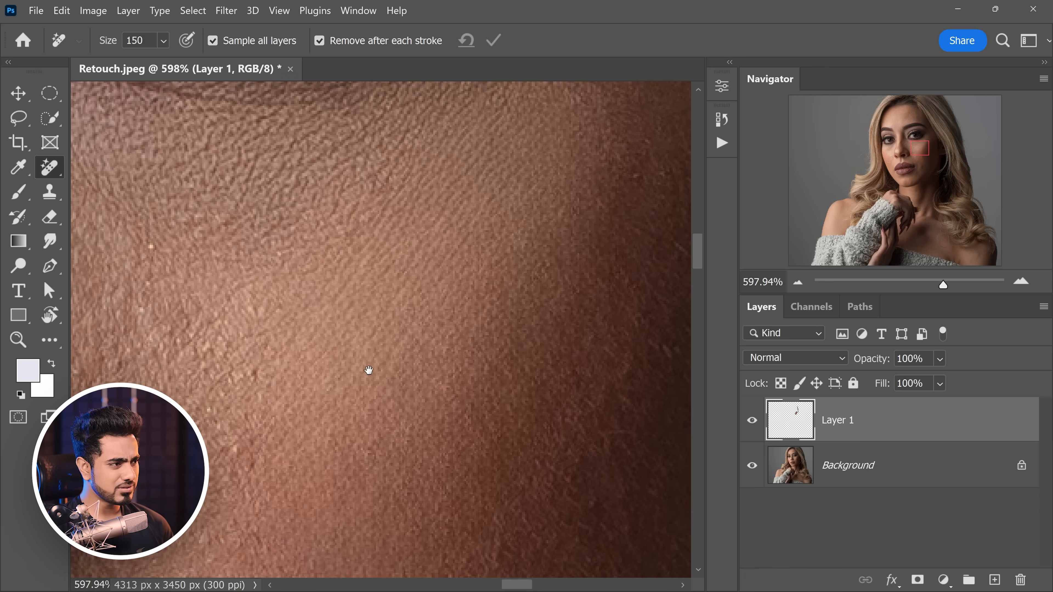
{"action": "left_click_drag", "start_coordinate": [462, 299], "coordinate": [435, 322]}
{"action": "key", "text": "bracketleft"}
{"action": "key", "text": "bracketleft"}
{"action": "mouse_move", "coordinate": [343, 300]}
{"action": "left_mouse_down"}
{"action": "mouse_move", "coordinate": [428, 263]}
{"action": "mouse_move", "coordinate": [360, 375]}
{"action": "left_mouse_up"}
{"action": "mouse_move", "coordinate": [436, 296]}
{"action": "left_mouse_down"}
{"action": "mouse_move", "coordinate": [392, 335]}
{"action": "mouse_move", "coordinate": [406, 346]}
{"action": "mouse_move", "coordinate": [429, 270]}
{"action": "mouse_move", "coordinate": [411, 299]}
{"action": "mouse_move", "coordinate": [415, 378]}
{"action": "left_mouse_up"}
{"action": "left_click_drag", "start_coordinate": [417, 302], "coordinate": [443, 297]}
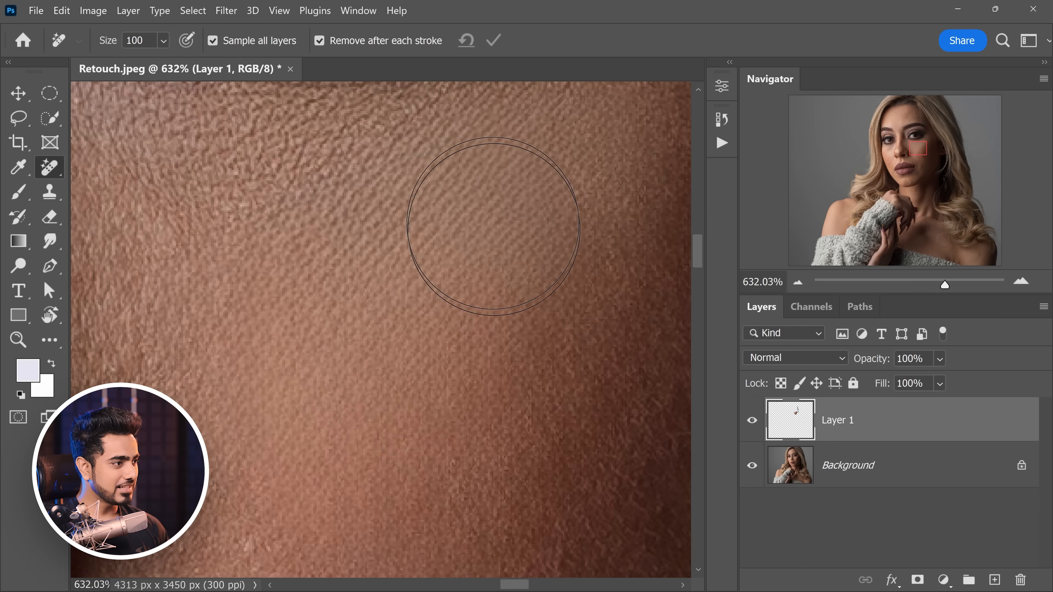
{"action": "mouse_move", "coordinate": [481, 213]}
{"action": "left_mouse_down"}
{"action": "mouse_move", "coordinate": [391, 348]}
{"action": "mouse_move", "coordinate": [398, 336]}
{"action": "left_mouse_up"}
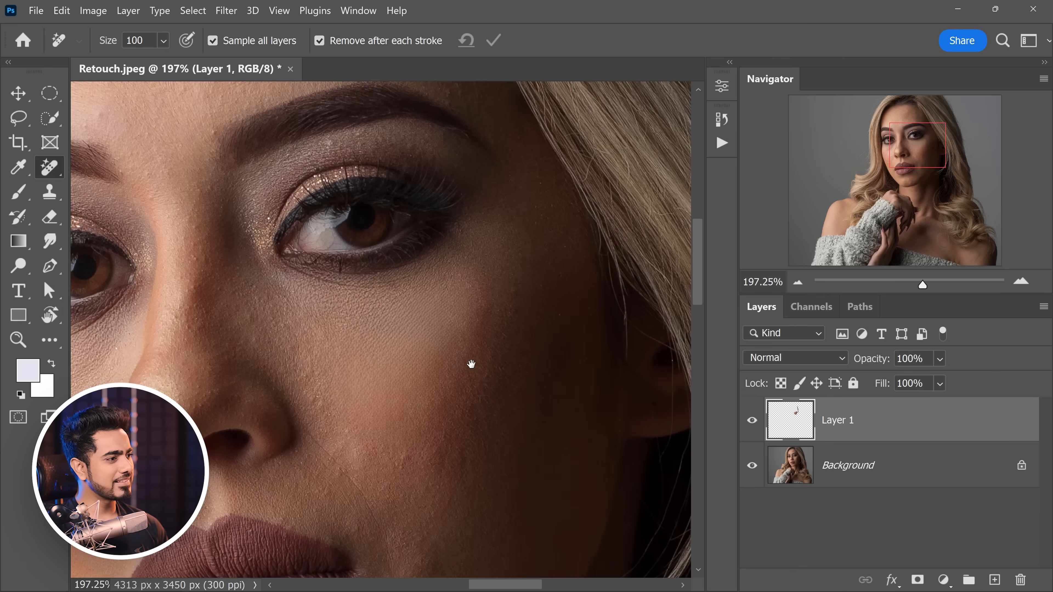
{"action": "left_click_drag", "start_coordinate": [338, 356], "coordinate": [352, 351]}
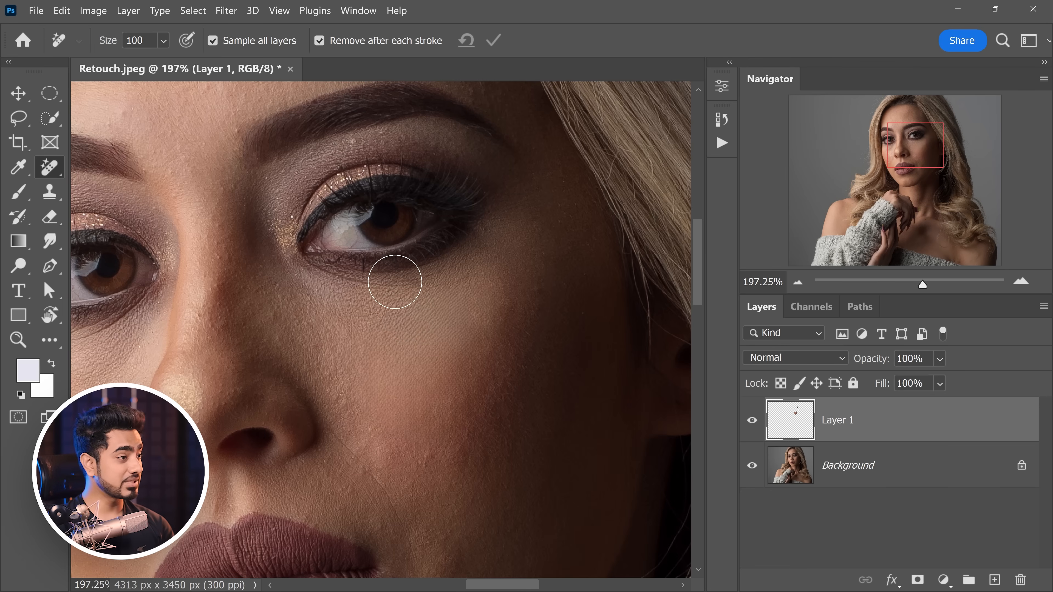
- Paint over the dark skin below the inner corner of the brighter-lit eye, reducing the brush size to 50
{"action": "left_click_drag", "start_coordinate": [213, 385], "coordinate": [342, 346]}
{"action": "left_click_drag", "start_coordinate": [229, 346], "coordinate": [244, 344]}
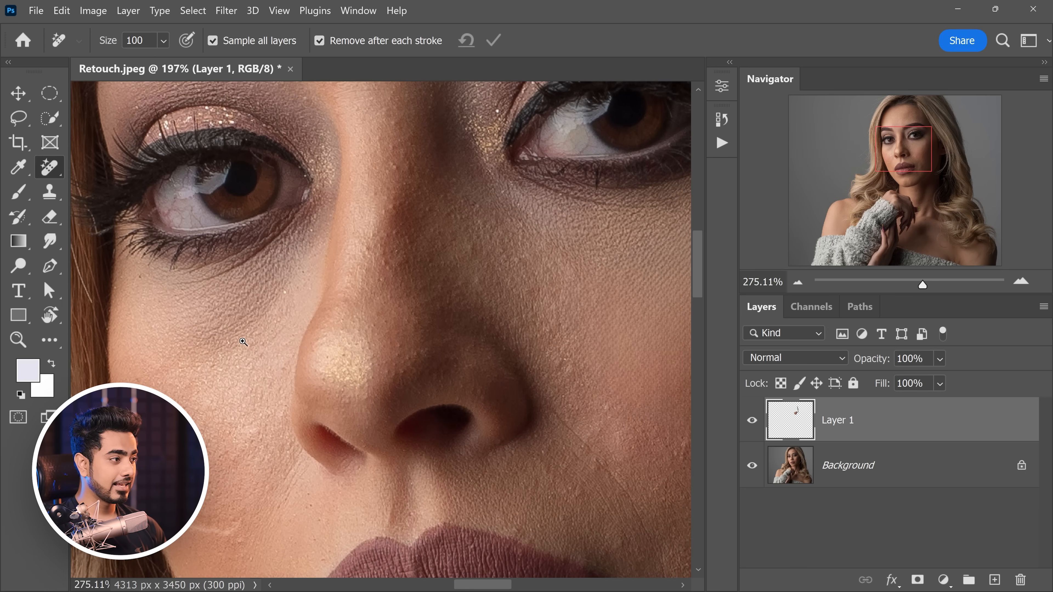
{"action": "key", "text": "bracketleft"}
{"action": "key", "text": "bracketleft"}
{"action": "key", "text": "bracketleft"}
{"action": "mouse_move", "coordinate": [298, 252]}
{"action": "left_mouse_down"}
{"action": "mouse_move", "coordinate": [217, 332]}
{"action": "mouse_move", "coordinate": [271, 284]}
{"action": "mouse_move", "coordinate": [229, 303]}
{"action": "mouse_move", "coordinate": [285, 275]}
{"action": "mouse_move", "coordinate": [232, 351]}
{"action": "mouse_move", "coordinate": [211, 363]}
{"action": "mouse_move", "coordinate": [232, 309]}
{"action": "mouse_move", "coordinate": [282, 266]}
{"action": "left_mouse_up"}
{"action": "key", "text": "bracketleft"}
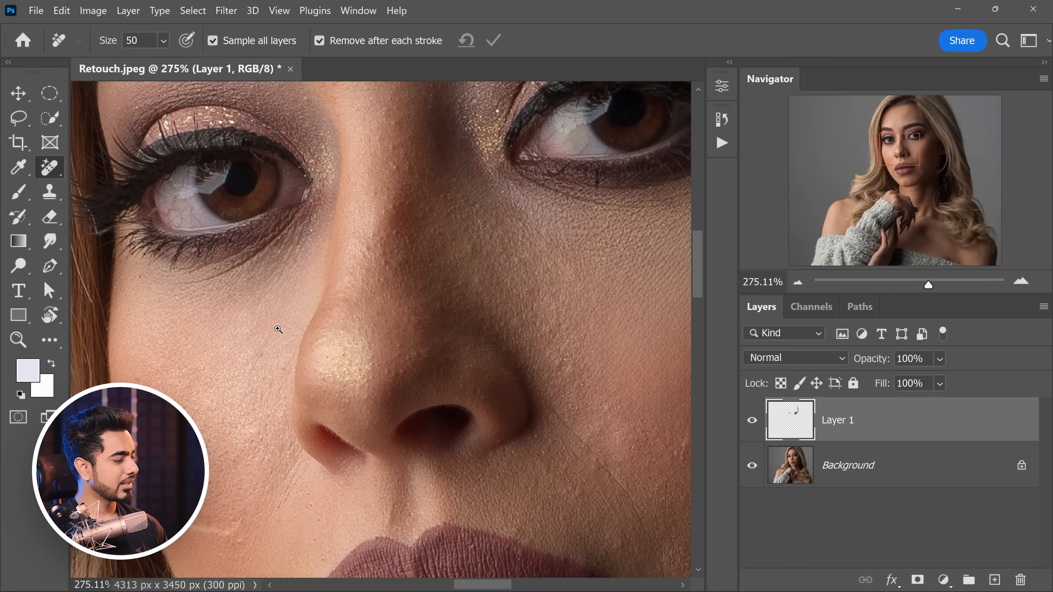
- Smooth the remaining under-eye shadow beside the nose on the brighter side of the face, using brush sizes 45 and 50
{"action": "mouse_move", "coordinate": [278, 329]}
{"action": "left_mouse_down"}
{"action": "mouse_move", "coordinate": [263, 344]}
{"action": "mouse_move", "coordinate": [275, 313]}
{"action": "left_mouse_up"}
{"action": "key", "text": "bracketleft"}
{"action": "mouse_move", "coordinate": [304, 251]}
{"action": "left_mouse_down"}
{"action": "mouse_move", "coordinate": [275, 300]}
{"action": "mouse_move", "coordinate": [306, 249]}
{"action": "mouse_move", "coordinate": [324, 246]}
{"action": "left_mouse_up"}
{"action": "left_click_drag", "start_coordinate": [310, 297], "coordinate": [354, 234]}
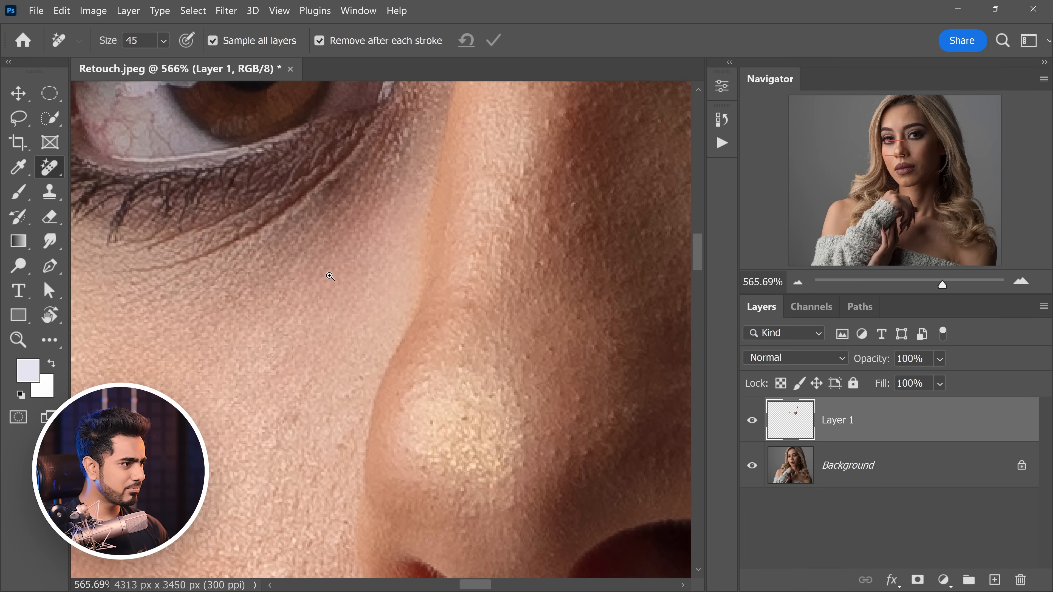
{"action": "mouse_move", "coordinate": [329, 276]}
{"action": "left_mouse_down"}
{"action": "mouse_move", "coordinate": [357, 261]}
{"action": "mouse_move", "coordinate": [313, 314]}
{"action": "mouse_move", "coordinate": [358, 286]}
{"action": "mouse_move", "coordinate": [329, 301]}
{"action": "mouse_move", "coordinate": [315, 411]}
{"action": "left_mouse_up"}
{"action": "key", "text": "bracketright"}
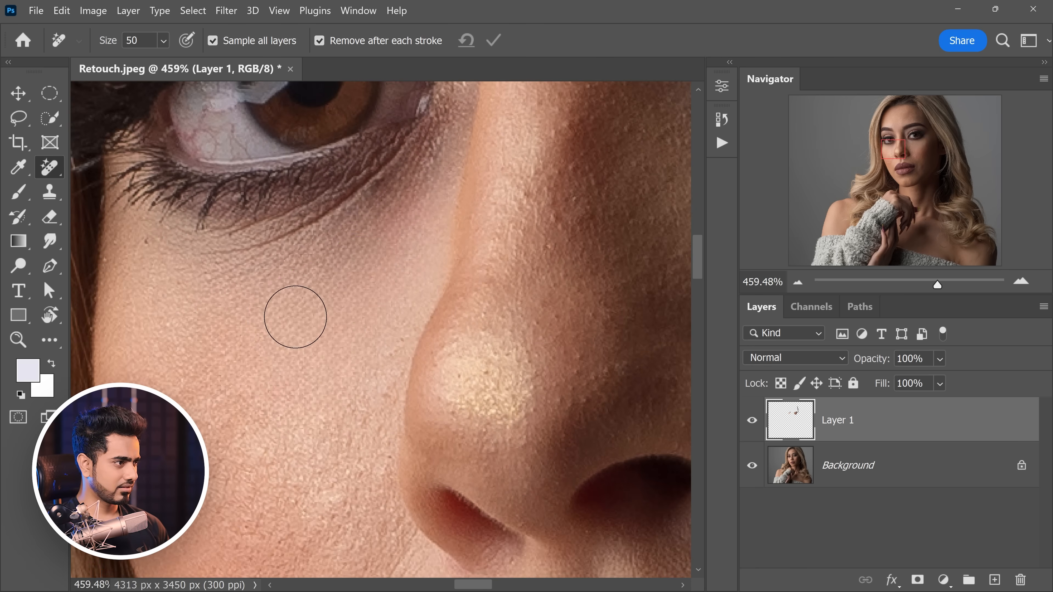
{"action": "left_click_drag", "start_coordinate": [312, 312], "coordinate": [247, 376]}
{"action": "left_click_drag", "start_coordinate": [247, 376], "coordinate": [256, 409]}
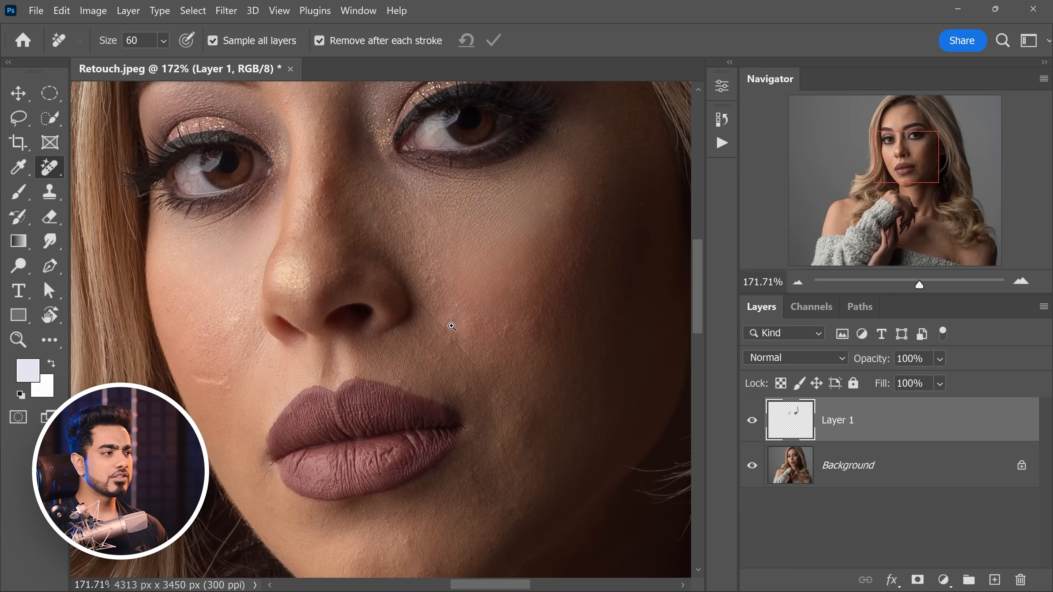
- Remove the smile line running from the nostril past the mouth corner on the shaded cheek with brush size 50
{"action": "left_click_drag", "start_coordinate": [460, 300], "coordinate": [479, 298]}
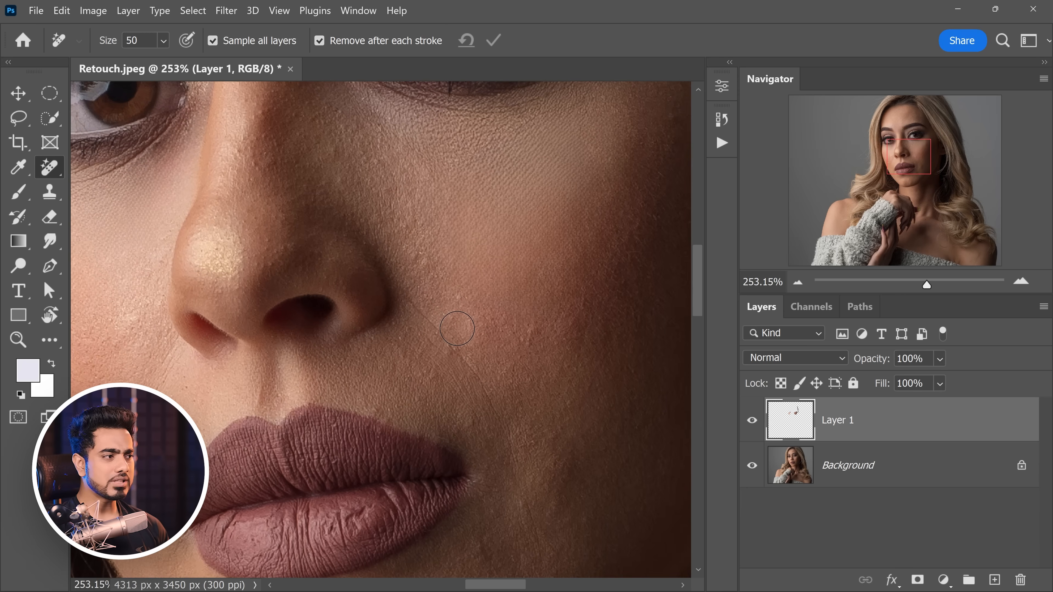